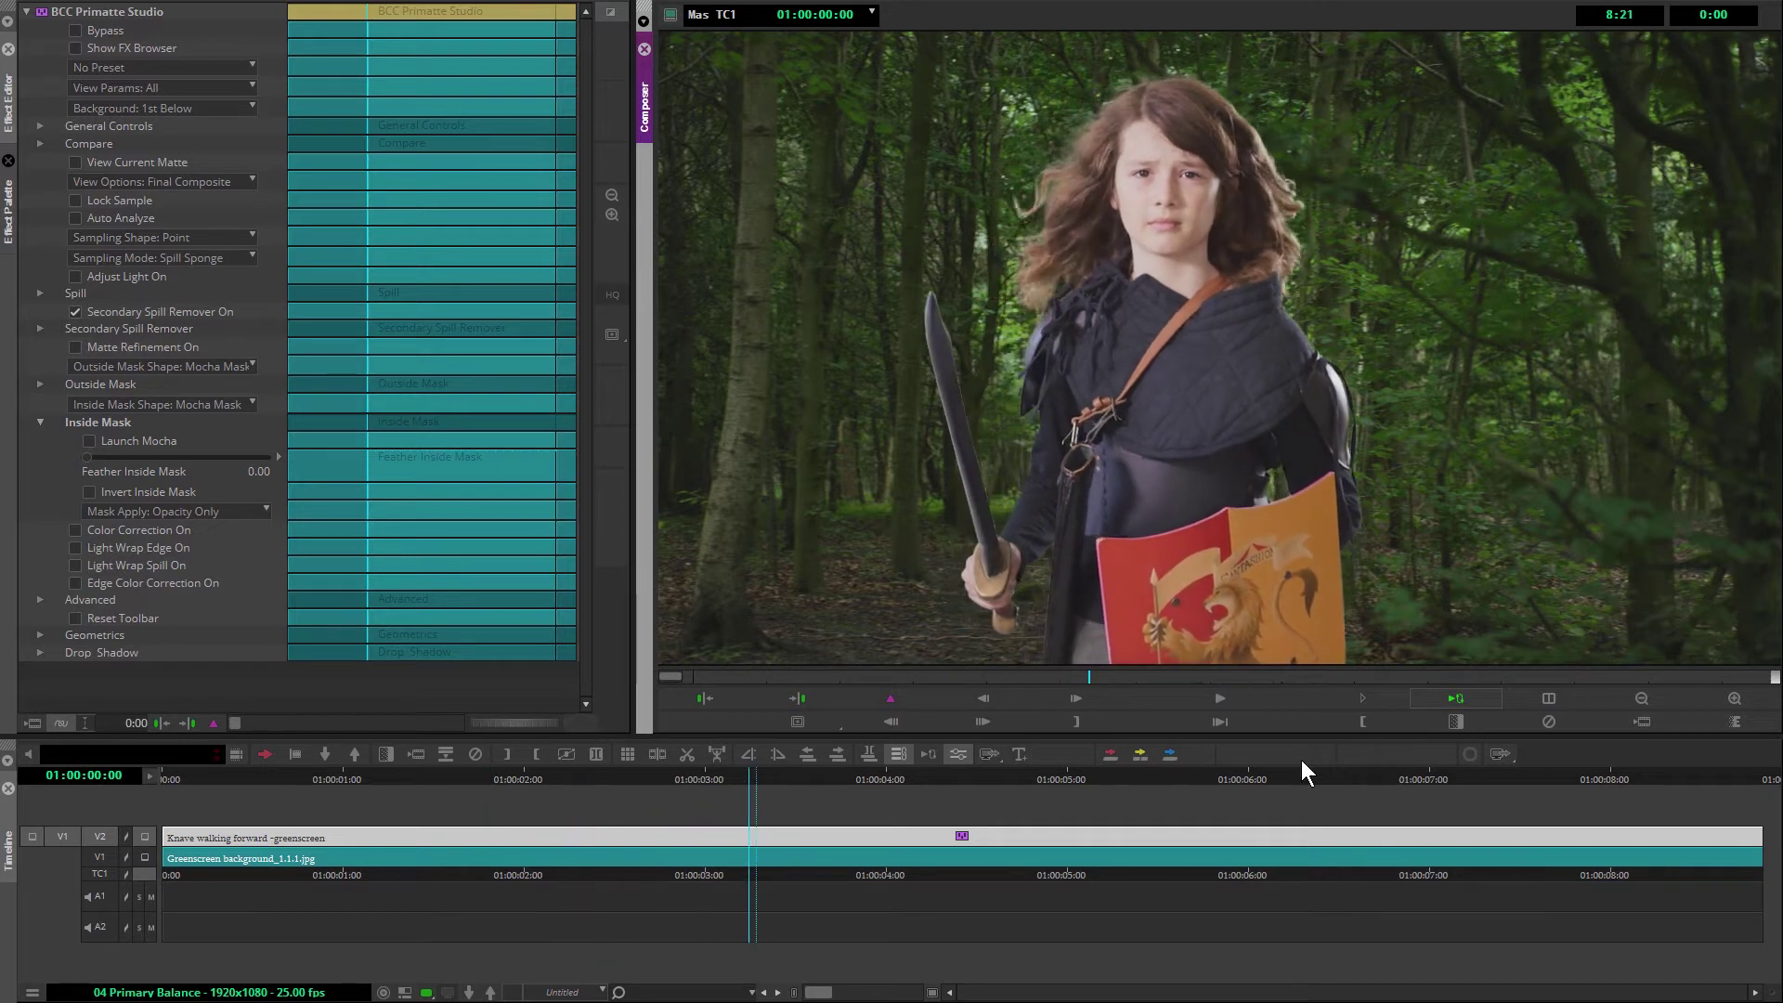
- Stop the looping playback and park the position indicator at 01:00:06:07
{"action": "key", "text": "space"}
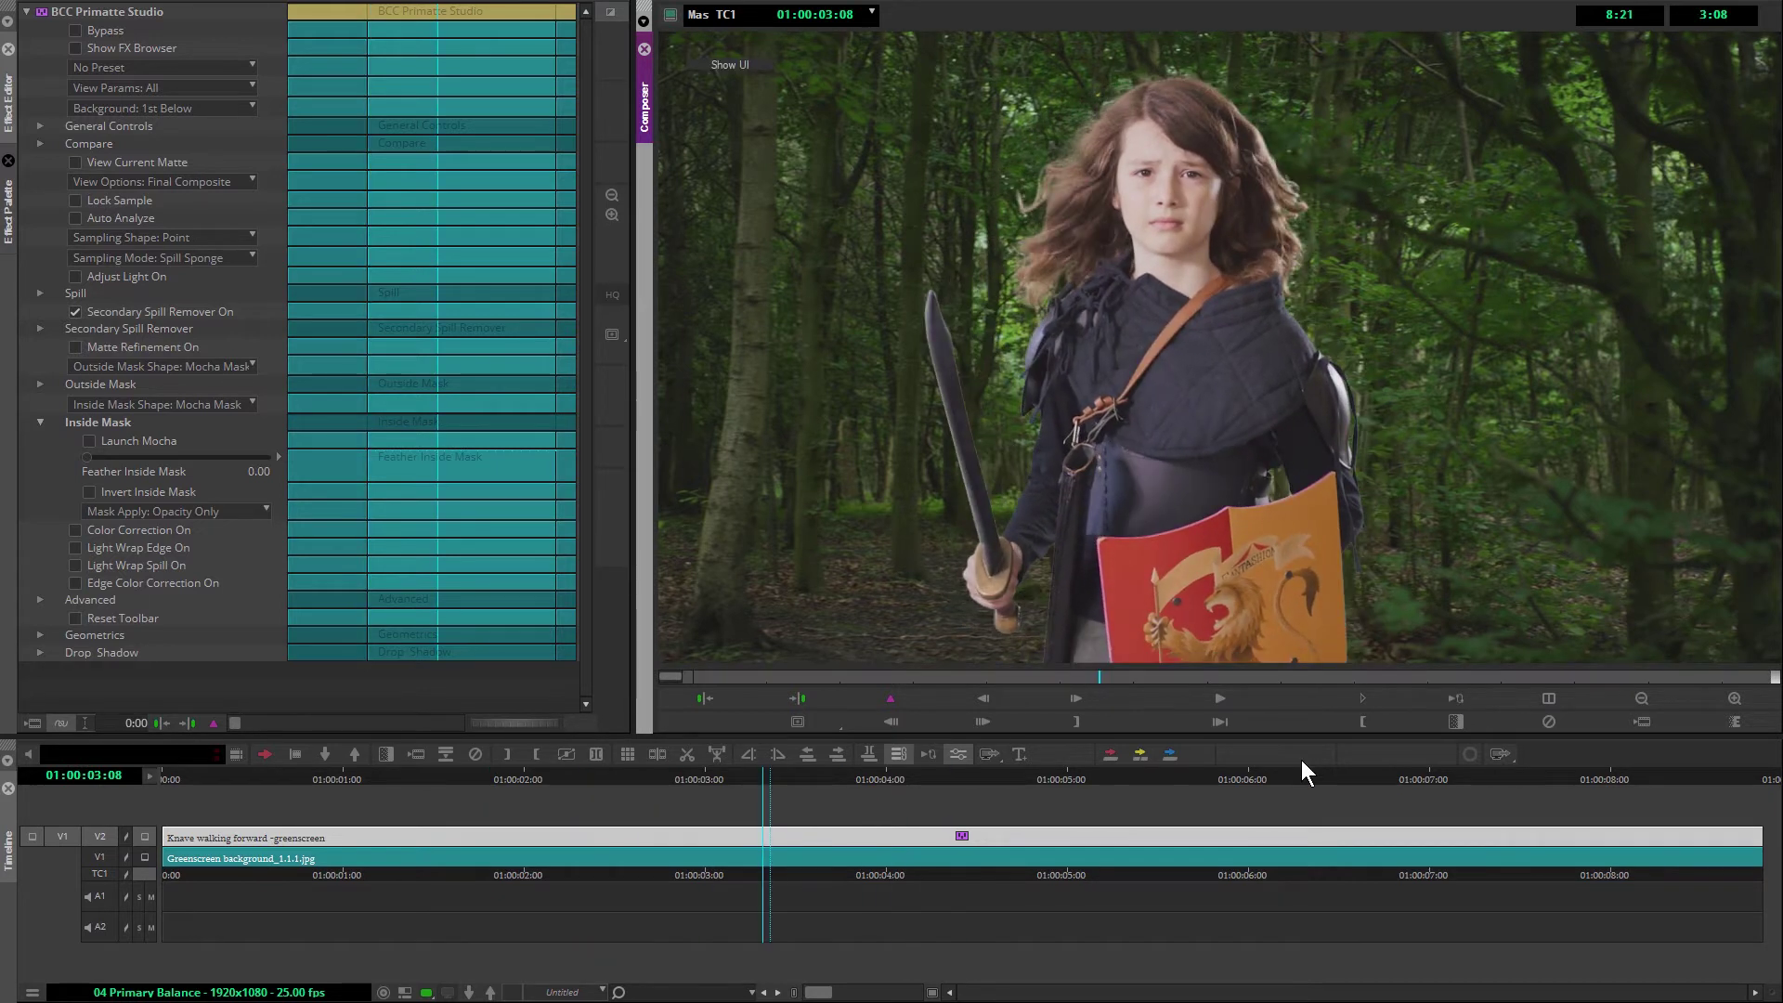
{"action": "left_click_drag", "start_coordinate": [1328, 783], "coordinate": [1300, 783]}
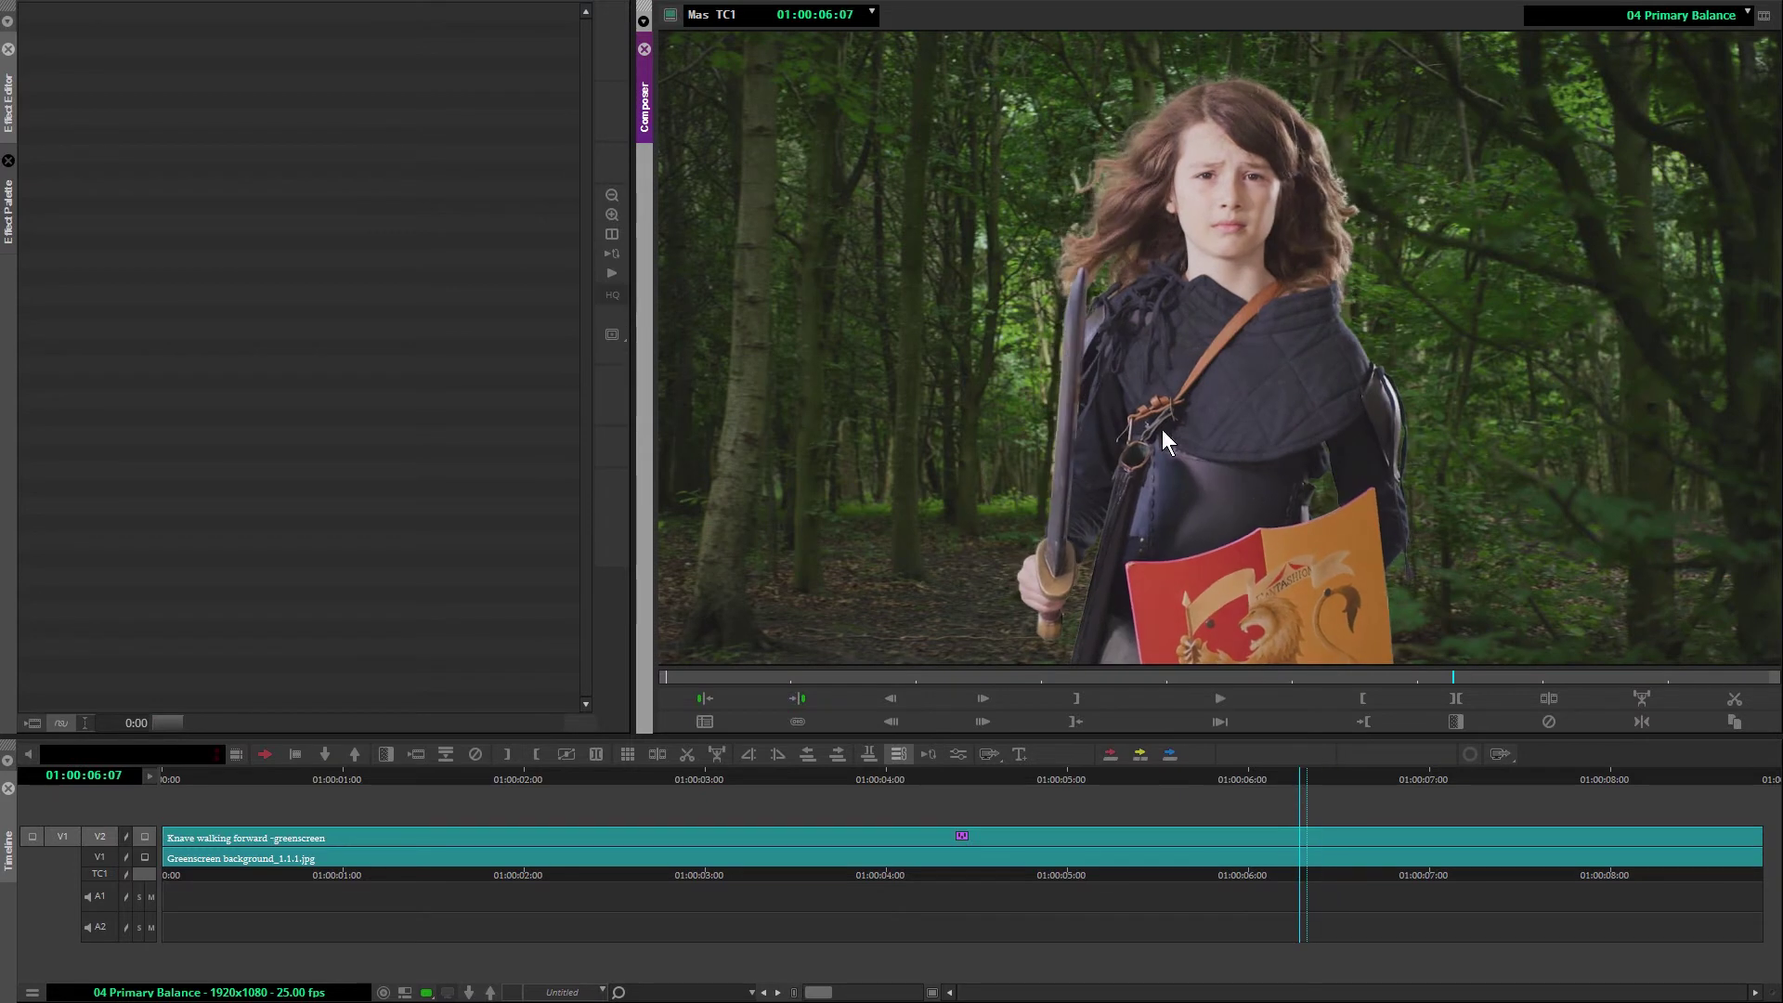
- Open the V2 knight clip's BCC Primatte Studio settings and toggle Bypass to compare the key
{"action": "left_click", "coordinate": [957, 754]}
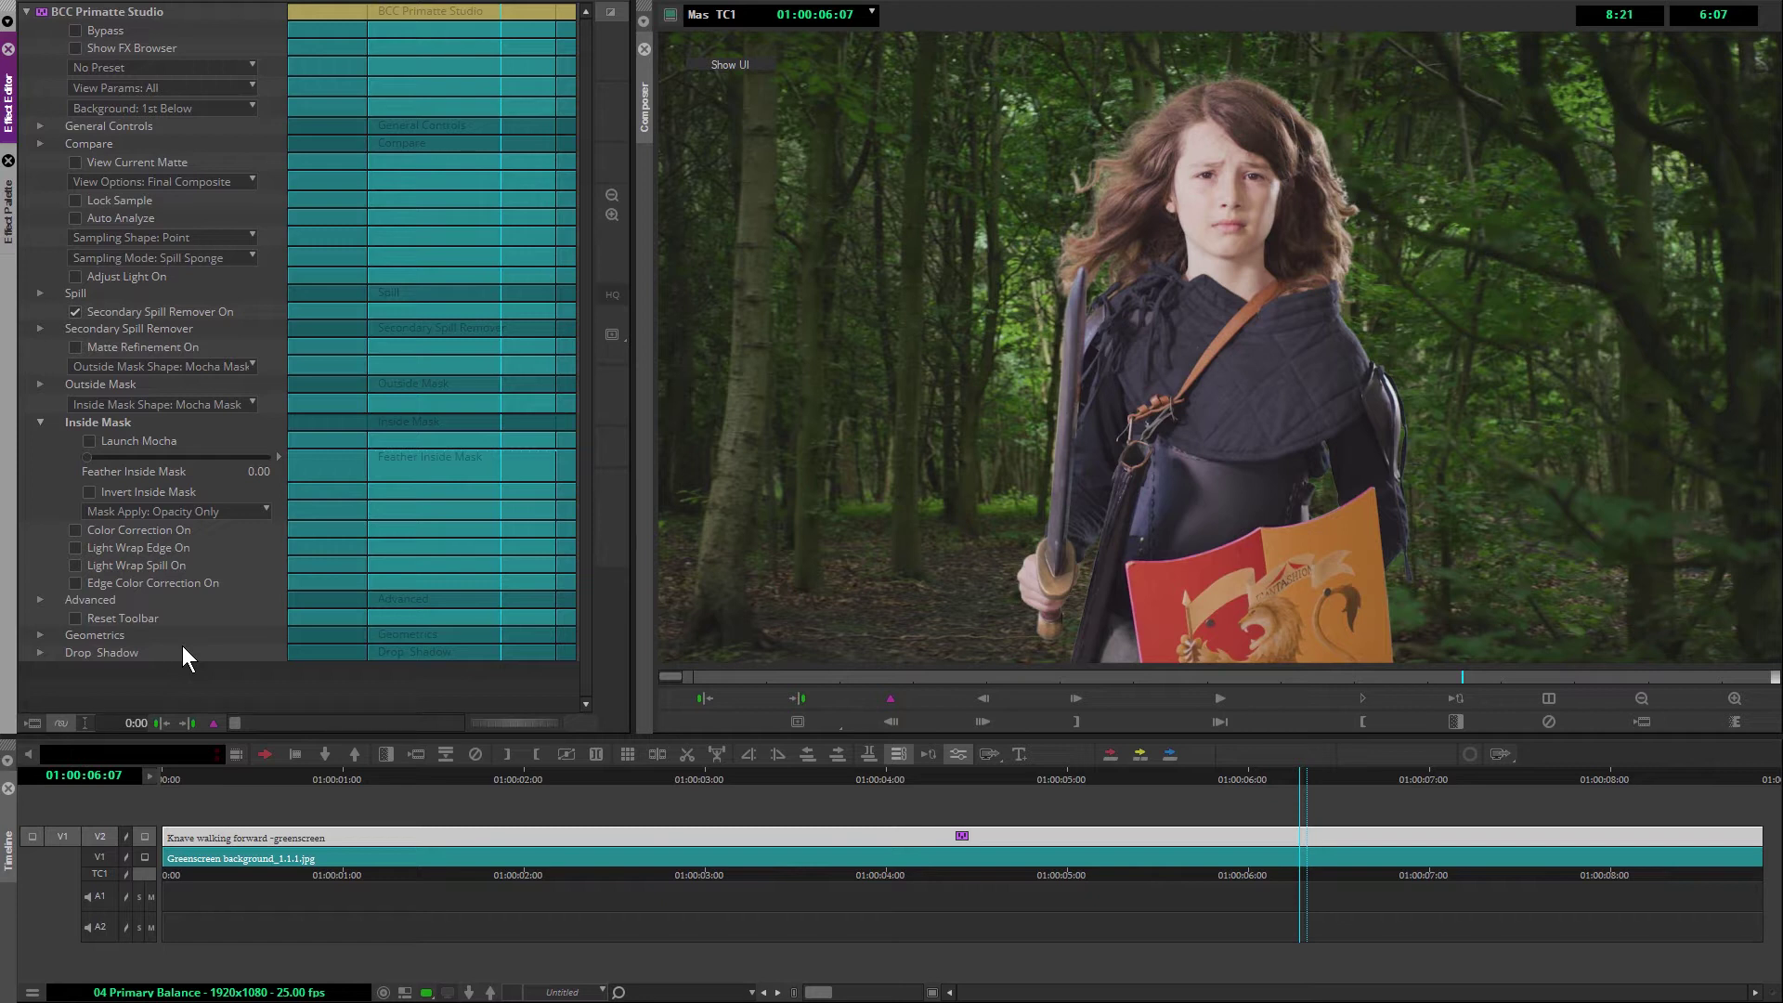
{"action": "left_click", "coordinate": [75, 31]}
{"action": "left_click", "coordinate": [72, 31]}
{"action": "left_click", "coordinate": [71, 29]}
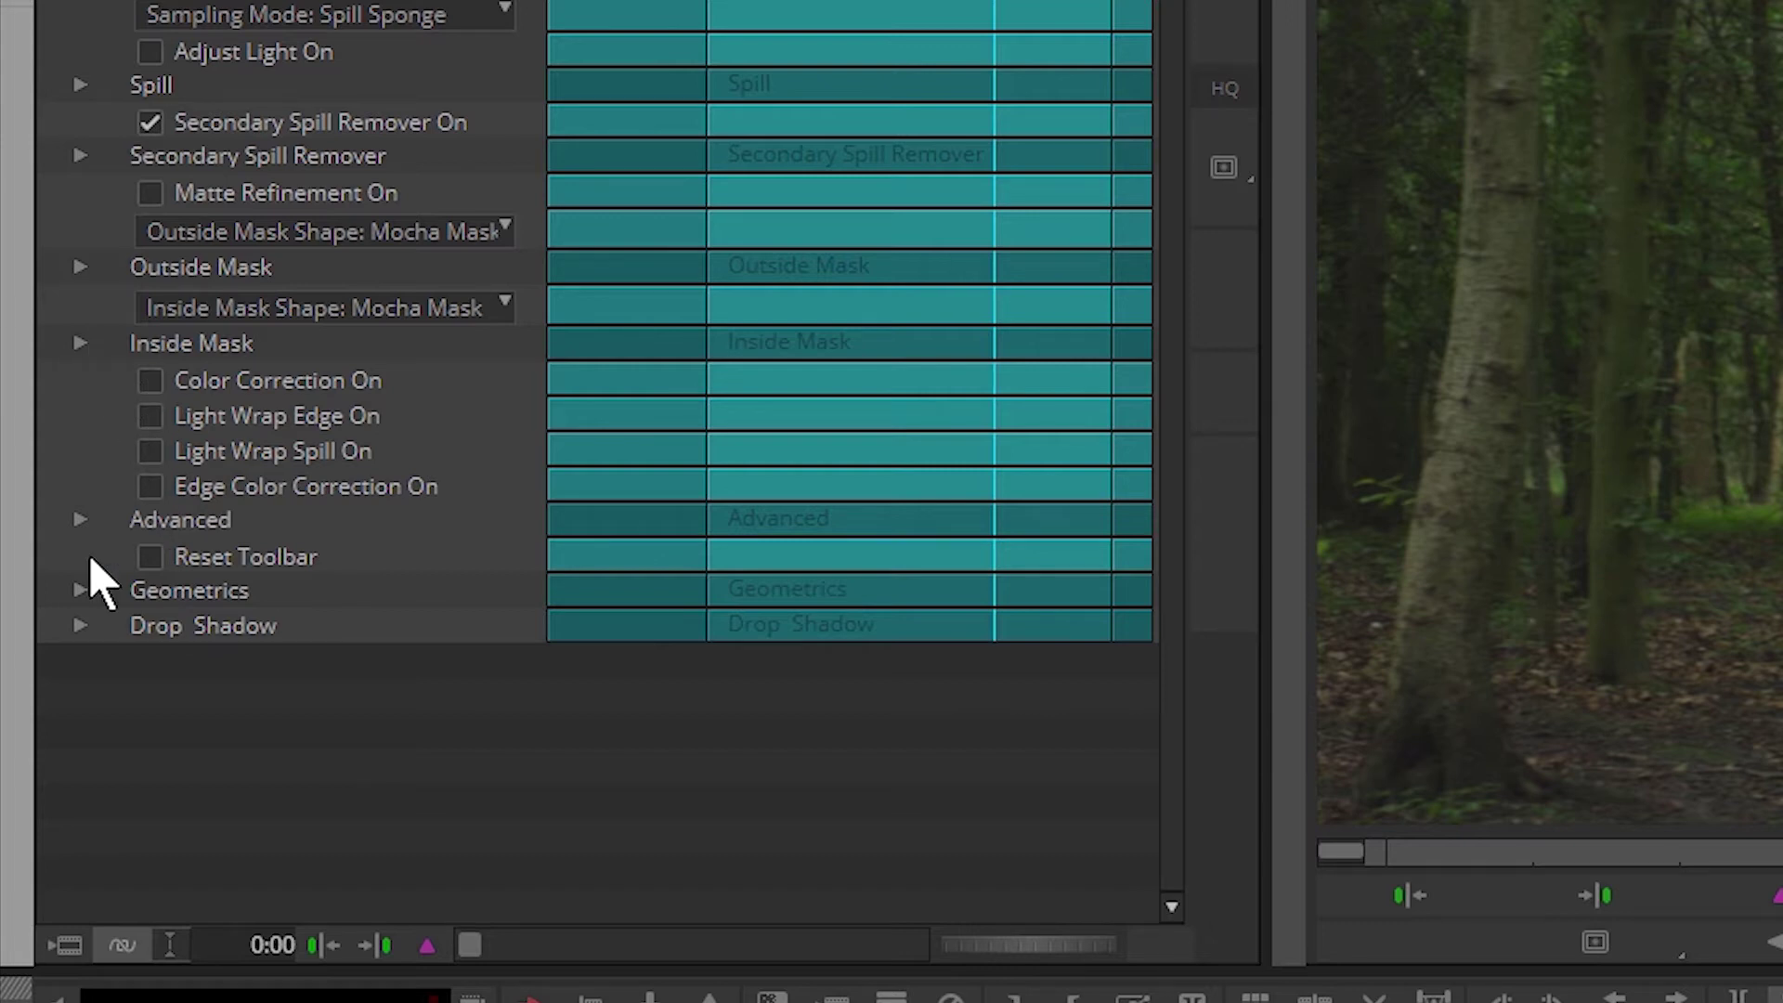
- Turn on Color Correction, set Temperature to -6.38, and toggle V2 monitoring to compare
{"action": "left_click", "coordinate": [152, 383]}
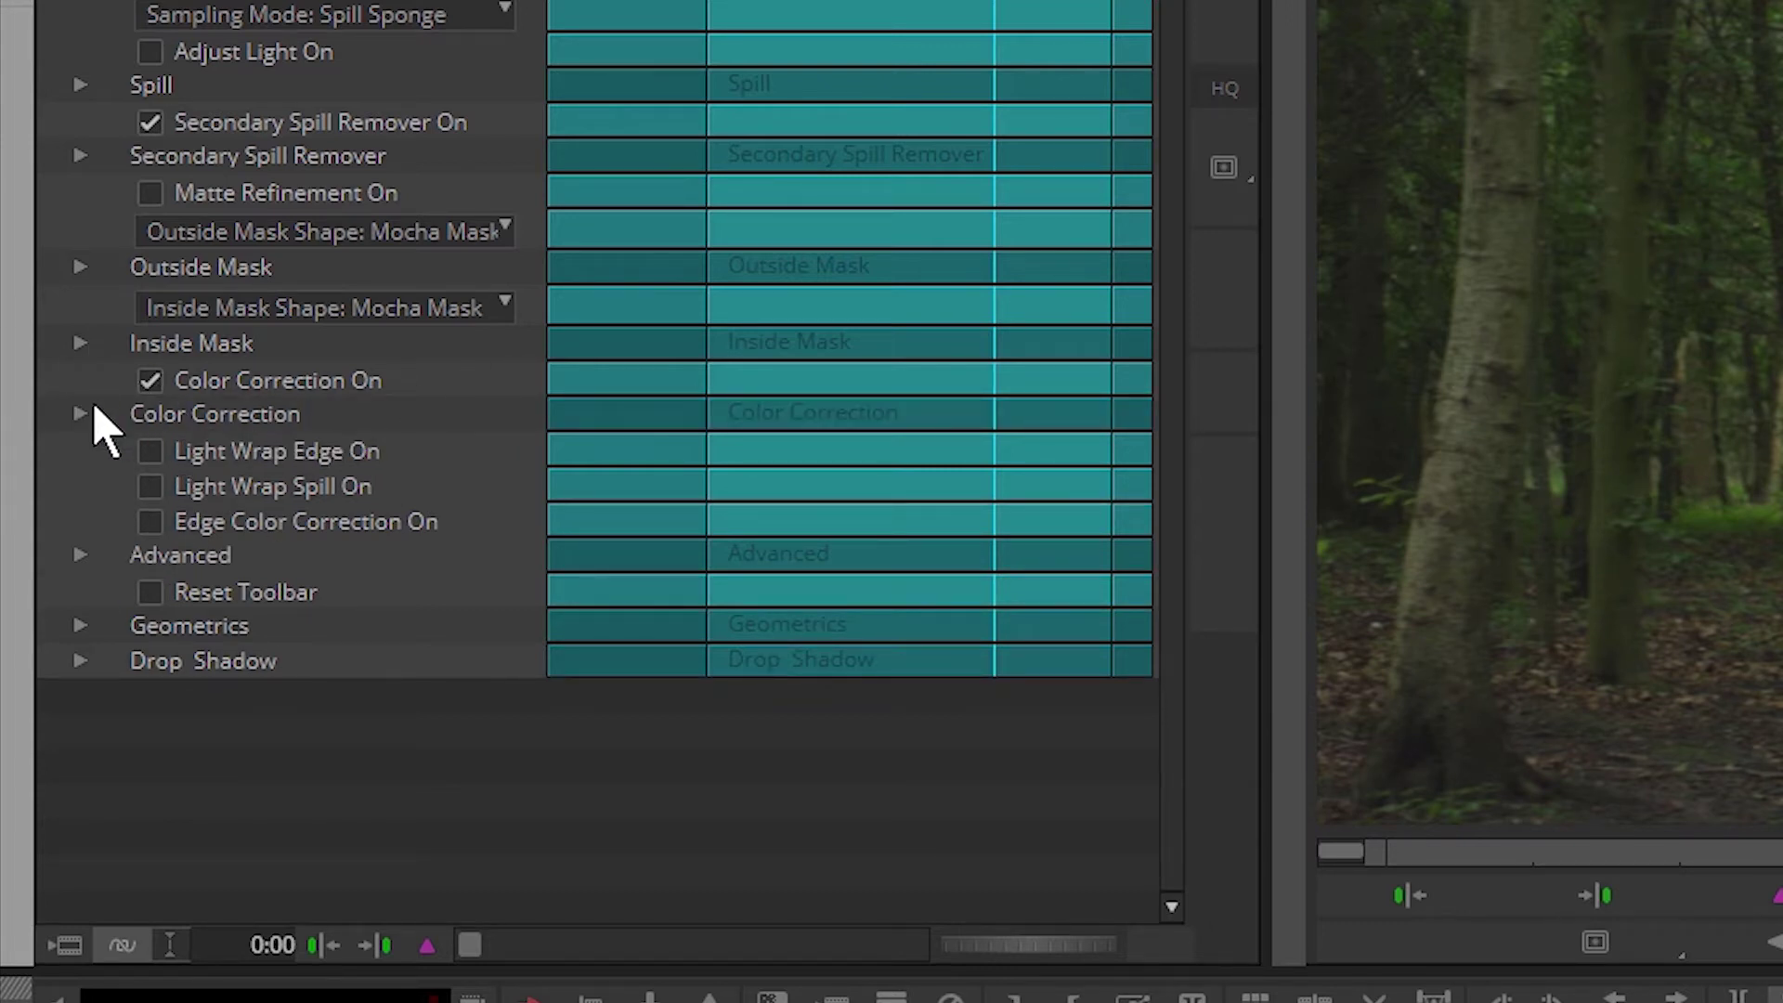
{"action": "left_click", "coordinate": [82, 415]}
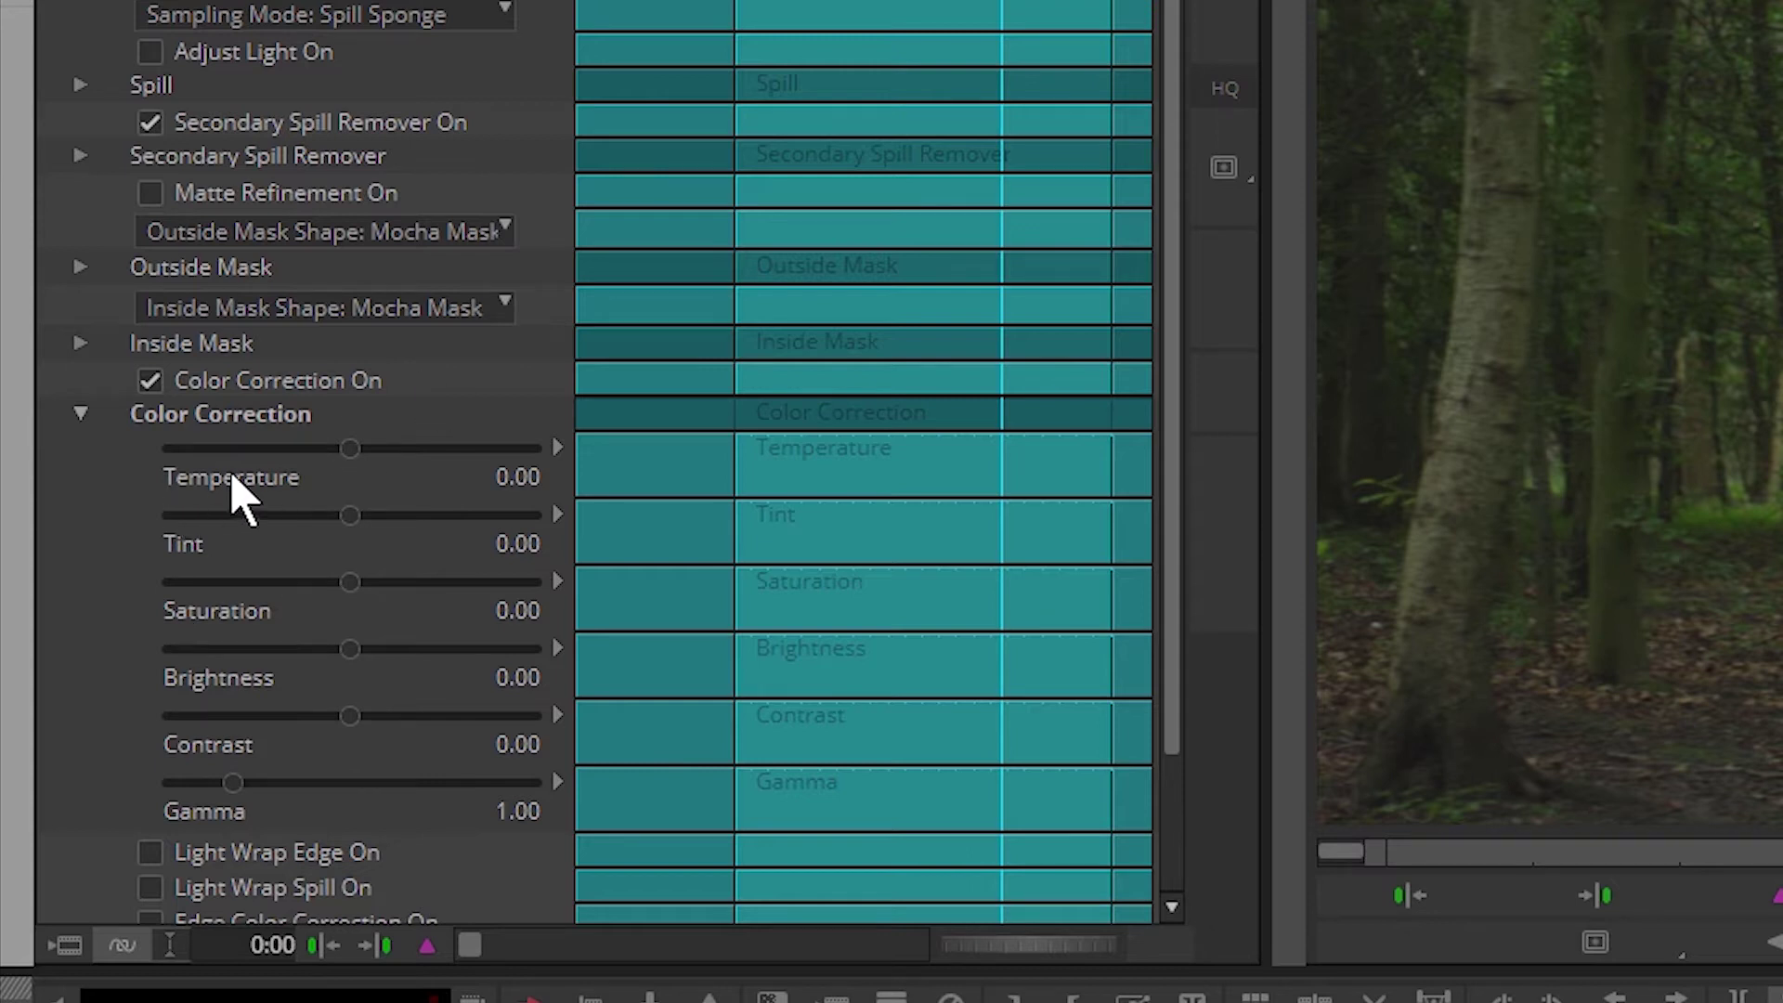
{"action": "left_click_drag", "start_coordinate": [350, 448], "coordinate": [299, 451]}
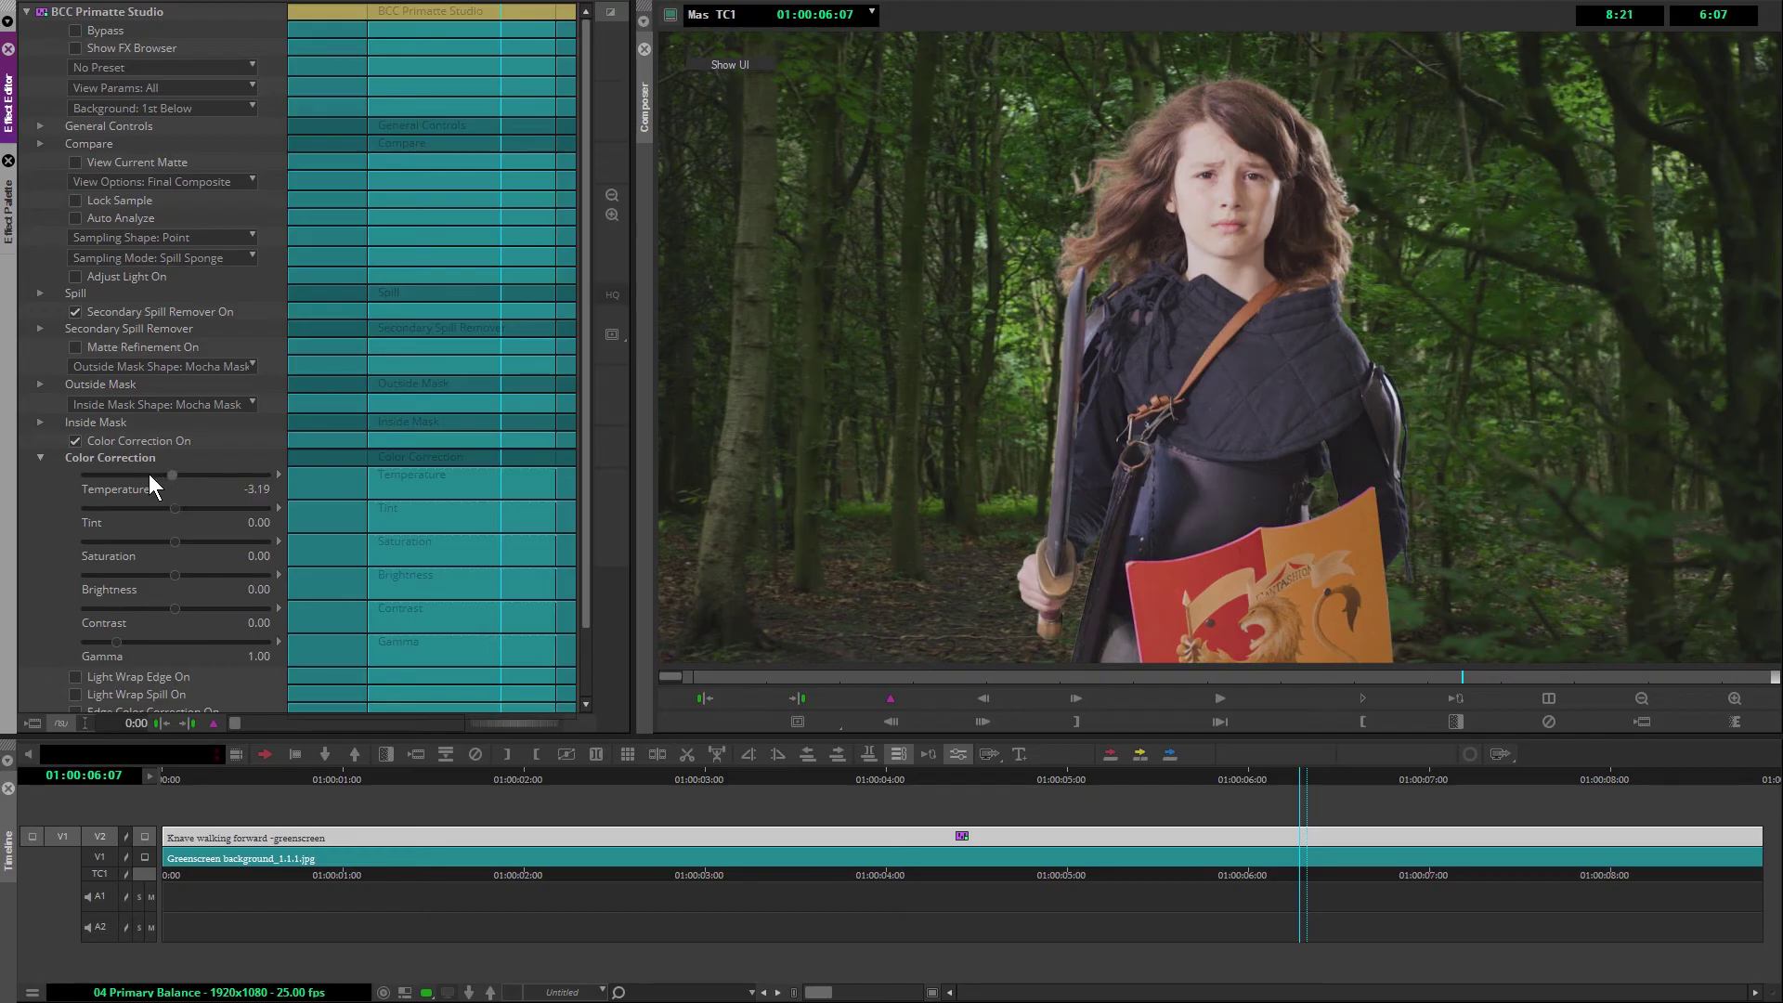
{"action": "mouse_move", "coordinate": [148, 475]}
{"action": "left_mouse_down"}
{"action": "mouse_move", "coordinate": [132, 475]}
{"action": "mouse_move", "coordinate": [176, 476]}
{"action": "mouse_move", "coordinate": [98, 475]}
{"action": "mouse_move", "coordinate": [206, 475]}
{"action": "mouse_move", "coordinate": [173, 478]}
{"action": "left_mouse_up"}
{"action": "left_click", "coordinate": [145, 856]}
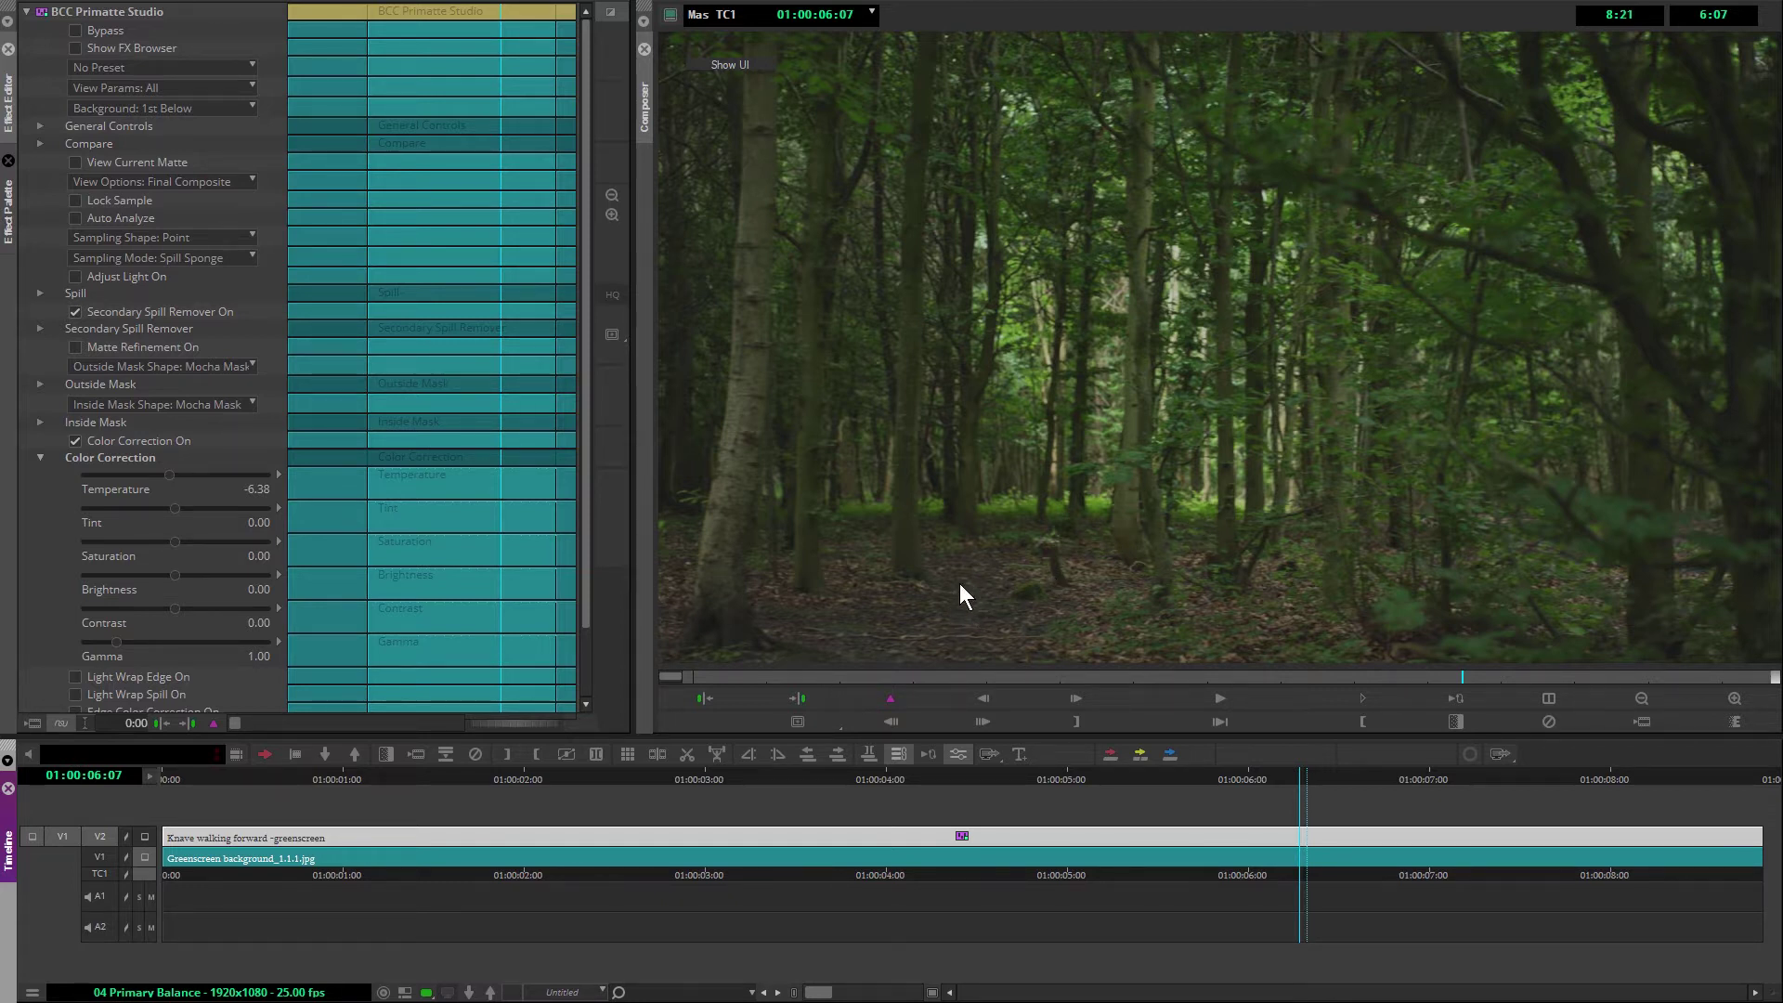
{"action": "left_click", "coordinate": [145, 836]}
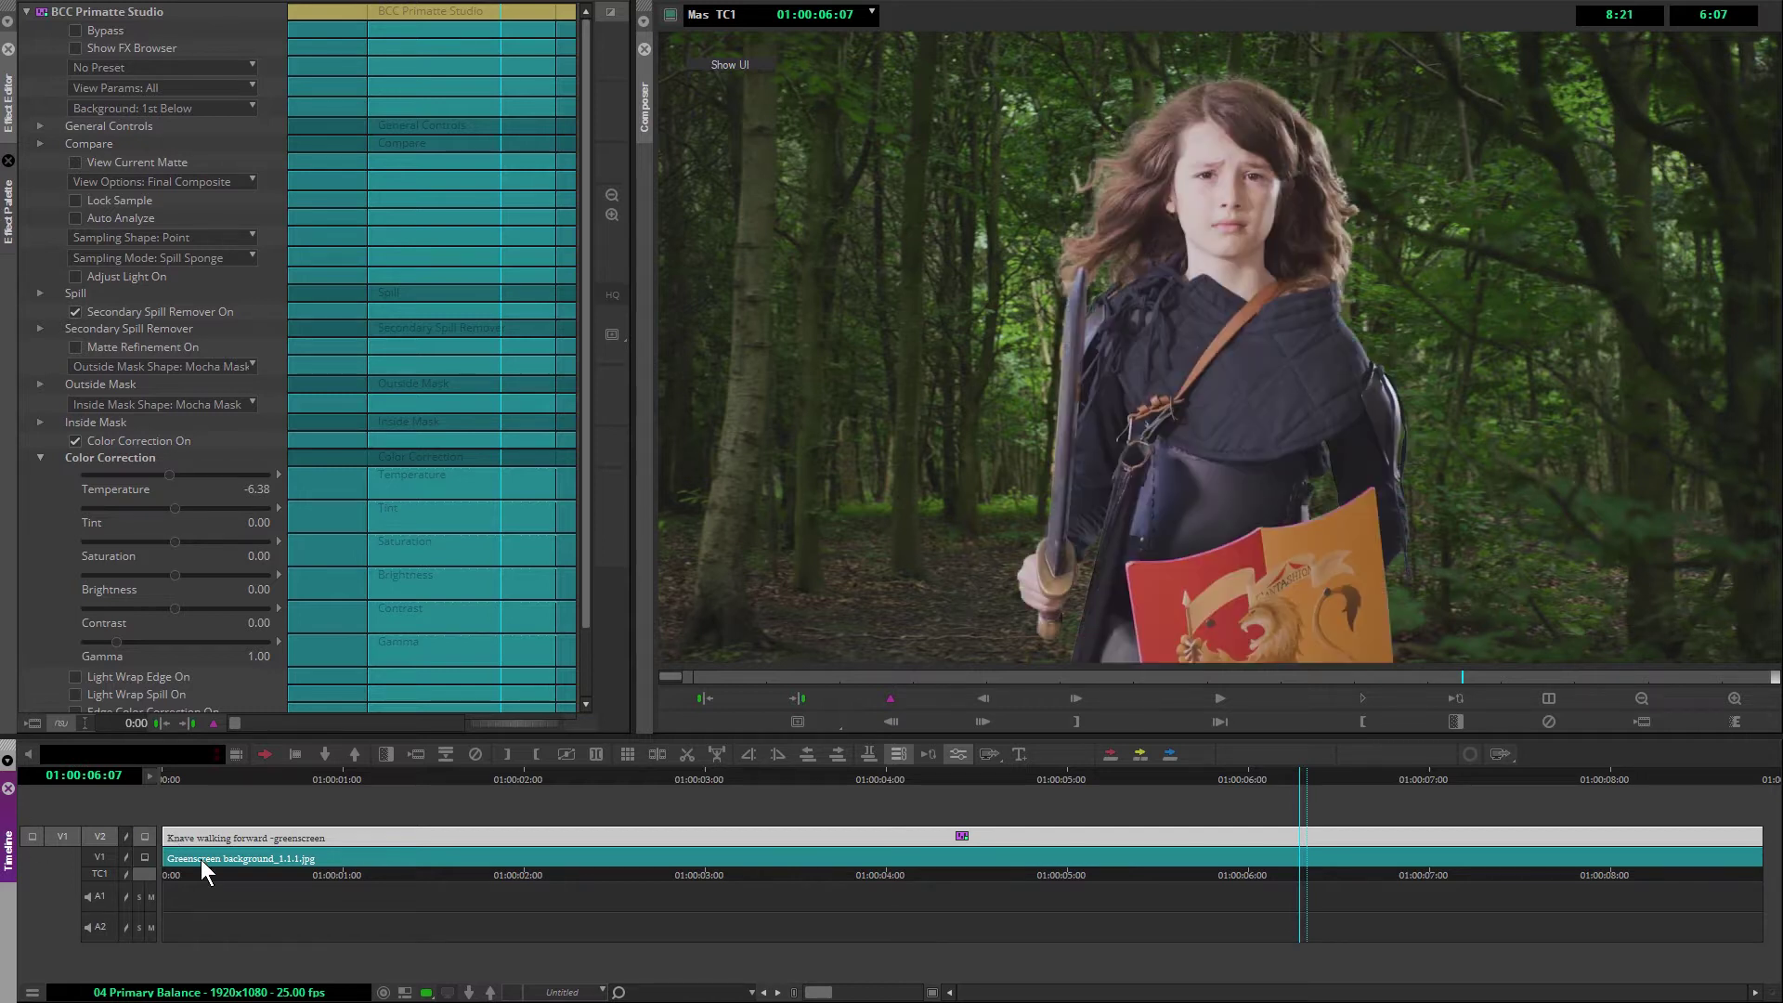
- Set the knight's Color Correction Tint to -11.70 and Saturation to -1.06
{"action": "left_click", "coordinate": [173, 508]}
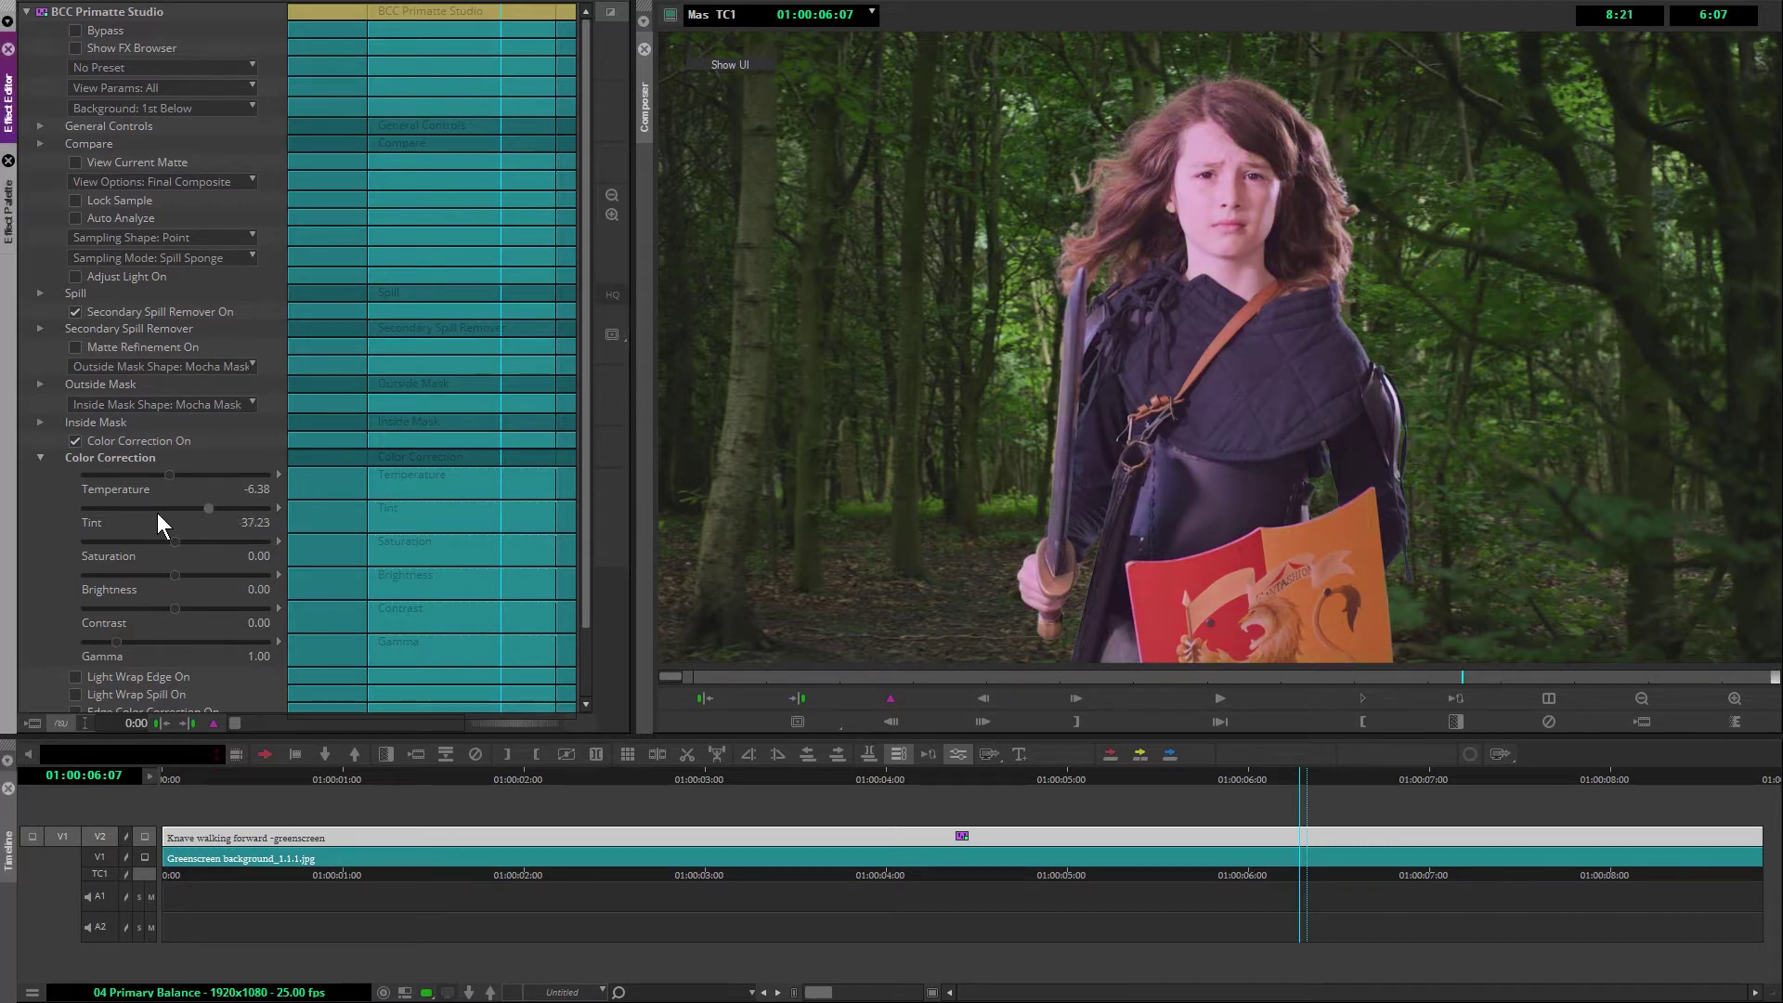
{"action": "mouse_move", "coordinate": [154, 514]}
{"action": "left_mouse_down"}
{"action": "mouse_move", "coordinate": [137, 515]}
{"action": "mouse_move", "coordinate": [190, 517]}
{"action": "mouse_move", "coordinate": [166, 511]}
{"action": "left_mouse_up"}
{"action": "left_click_drag", "start_coordinate": [238, 543], "coordinate": [241, 544]}
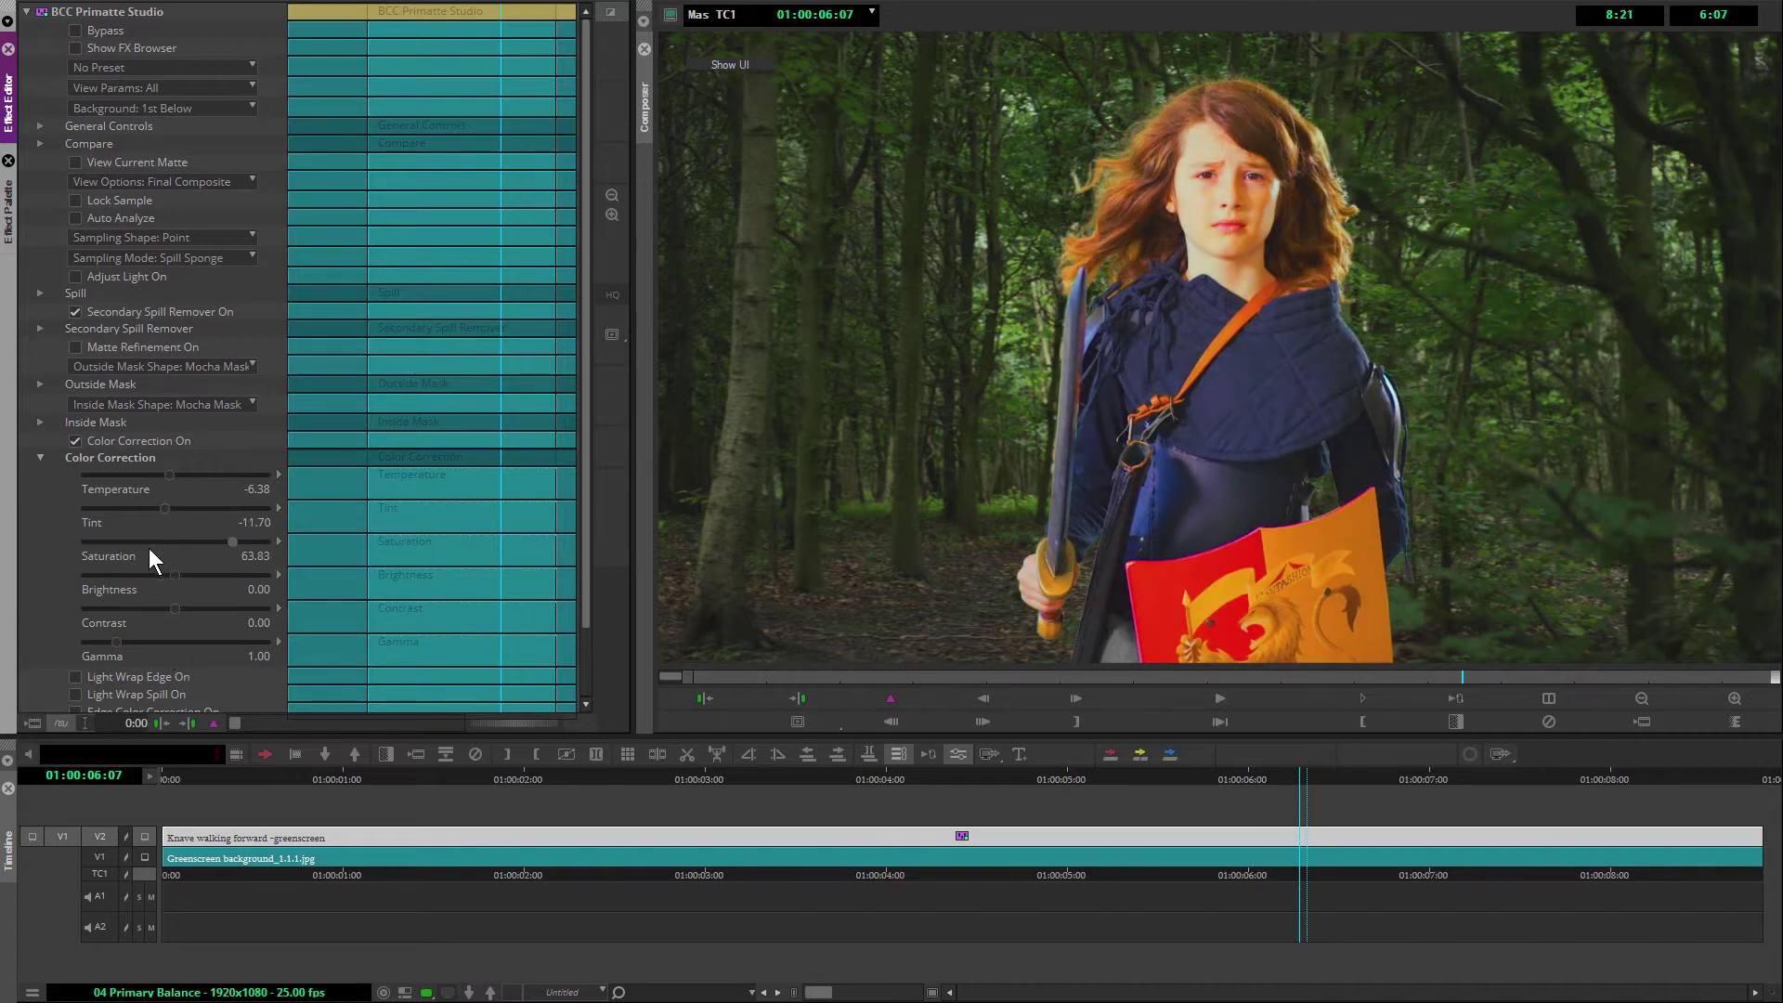
{"action": "left_click", "coordinate": [230, 547]}
{"action": "left_click", "coordinate": [164, 540]}
{"action": "left_click_drag", "start_coordinate": [171, 540], "coordinate": [180, 541]}
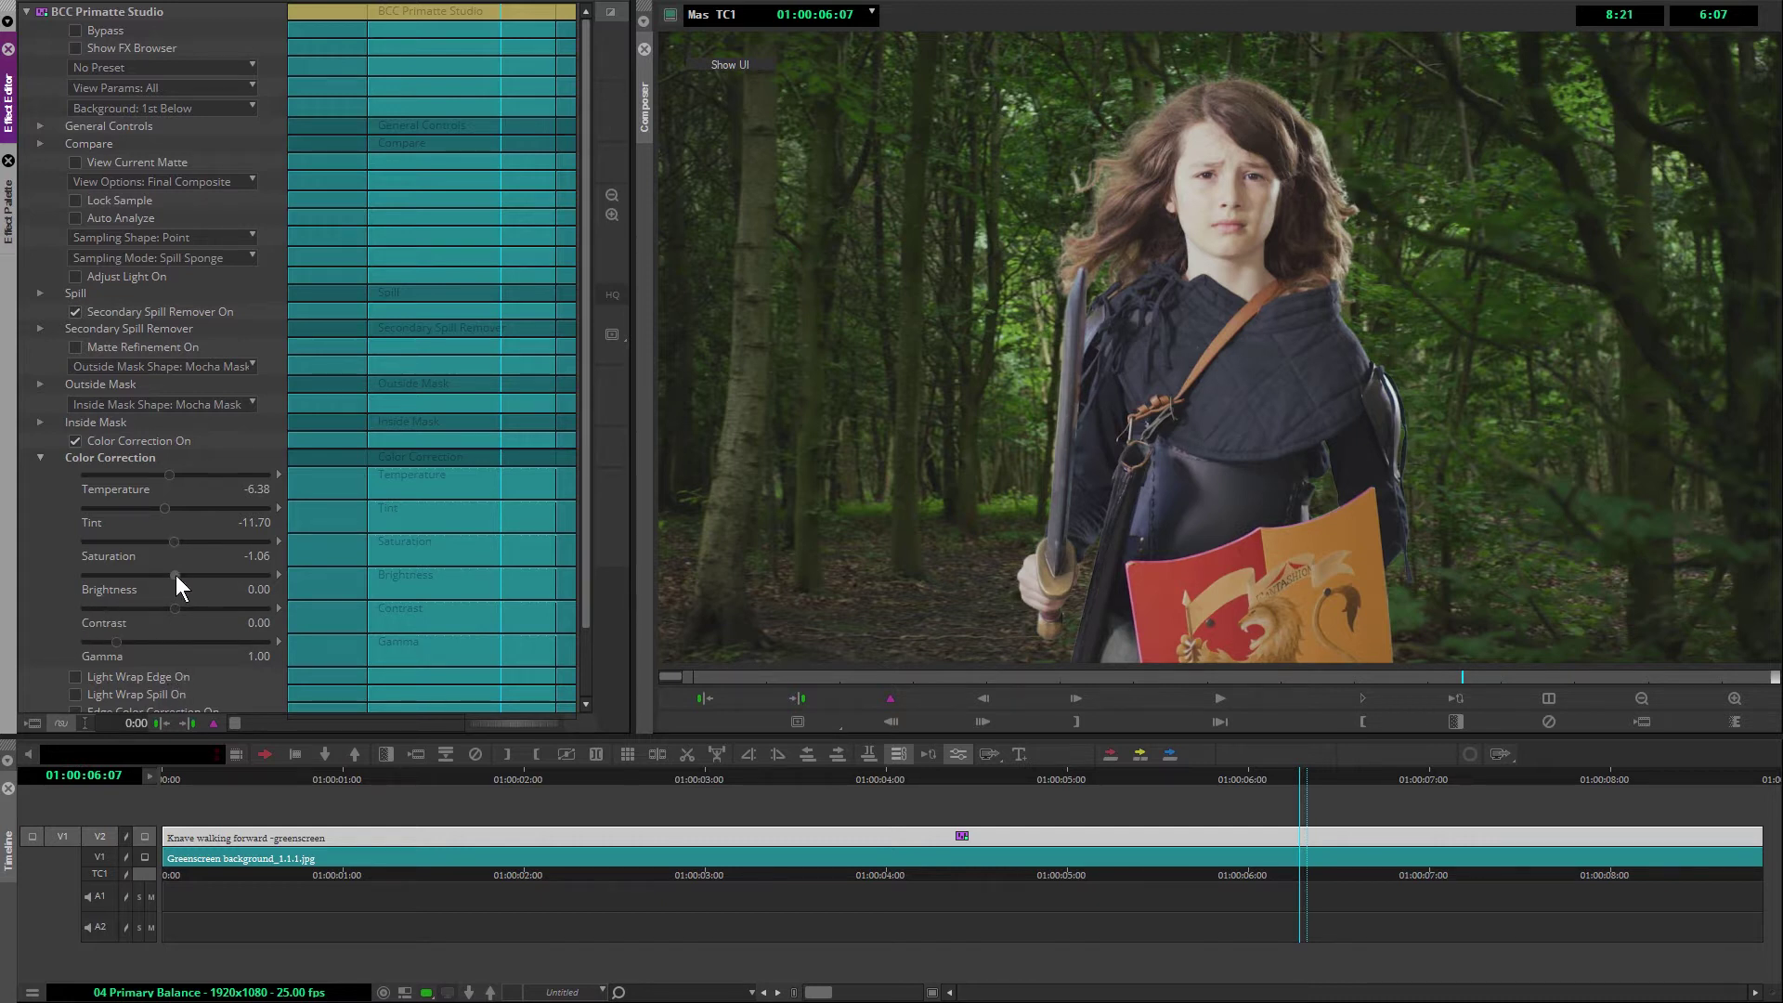
- Set the knight's Brightness to -5.32, Contrast to -7.45 and Gamma to 0.86
{"action": "left_click", "coordinate": [221, 575]}
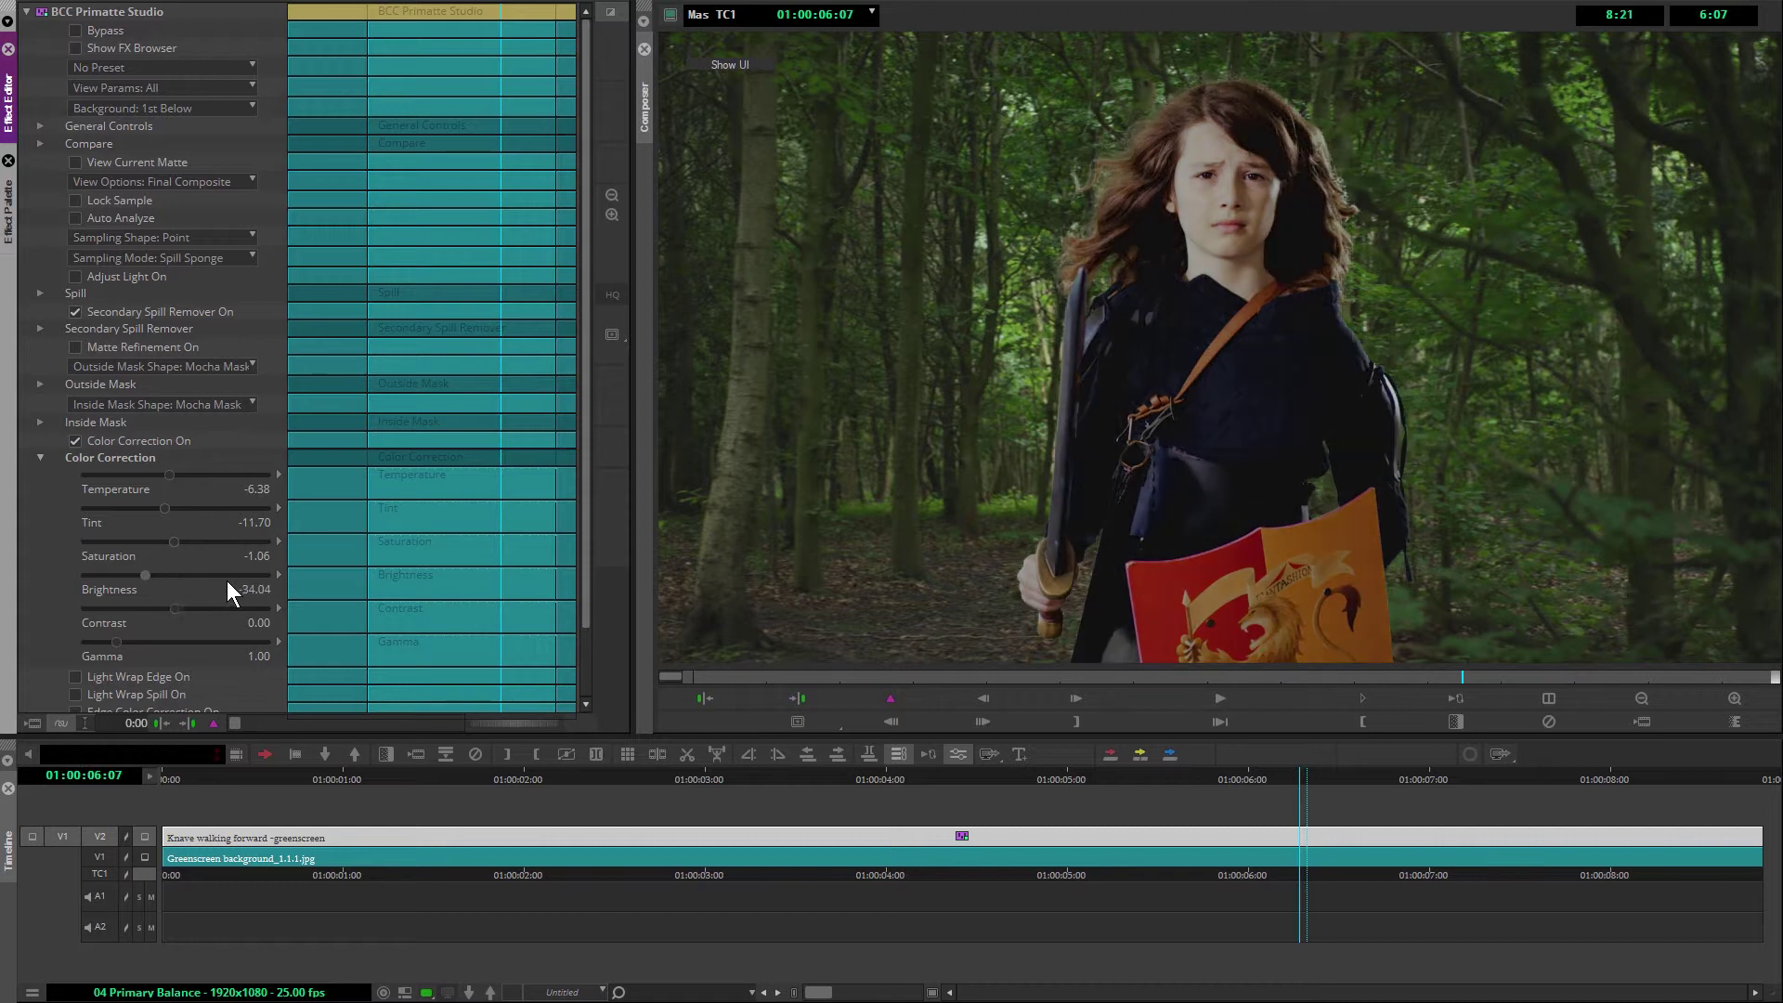
{"action": "left_click", "coordinate": [182, 582]}
{"action": "left_click", "coordinate": [178, 581]}
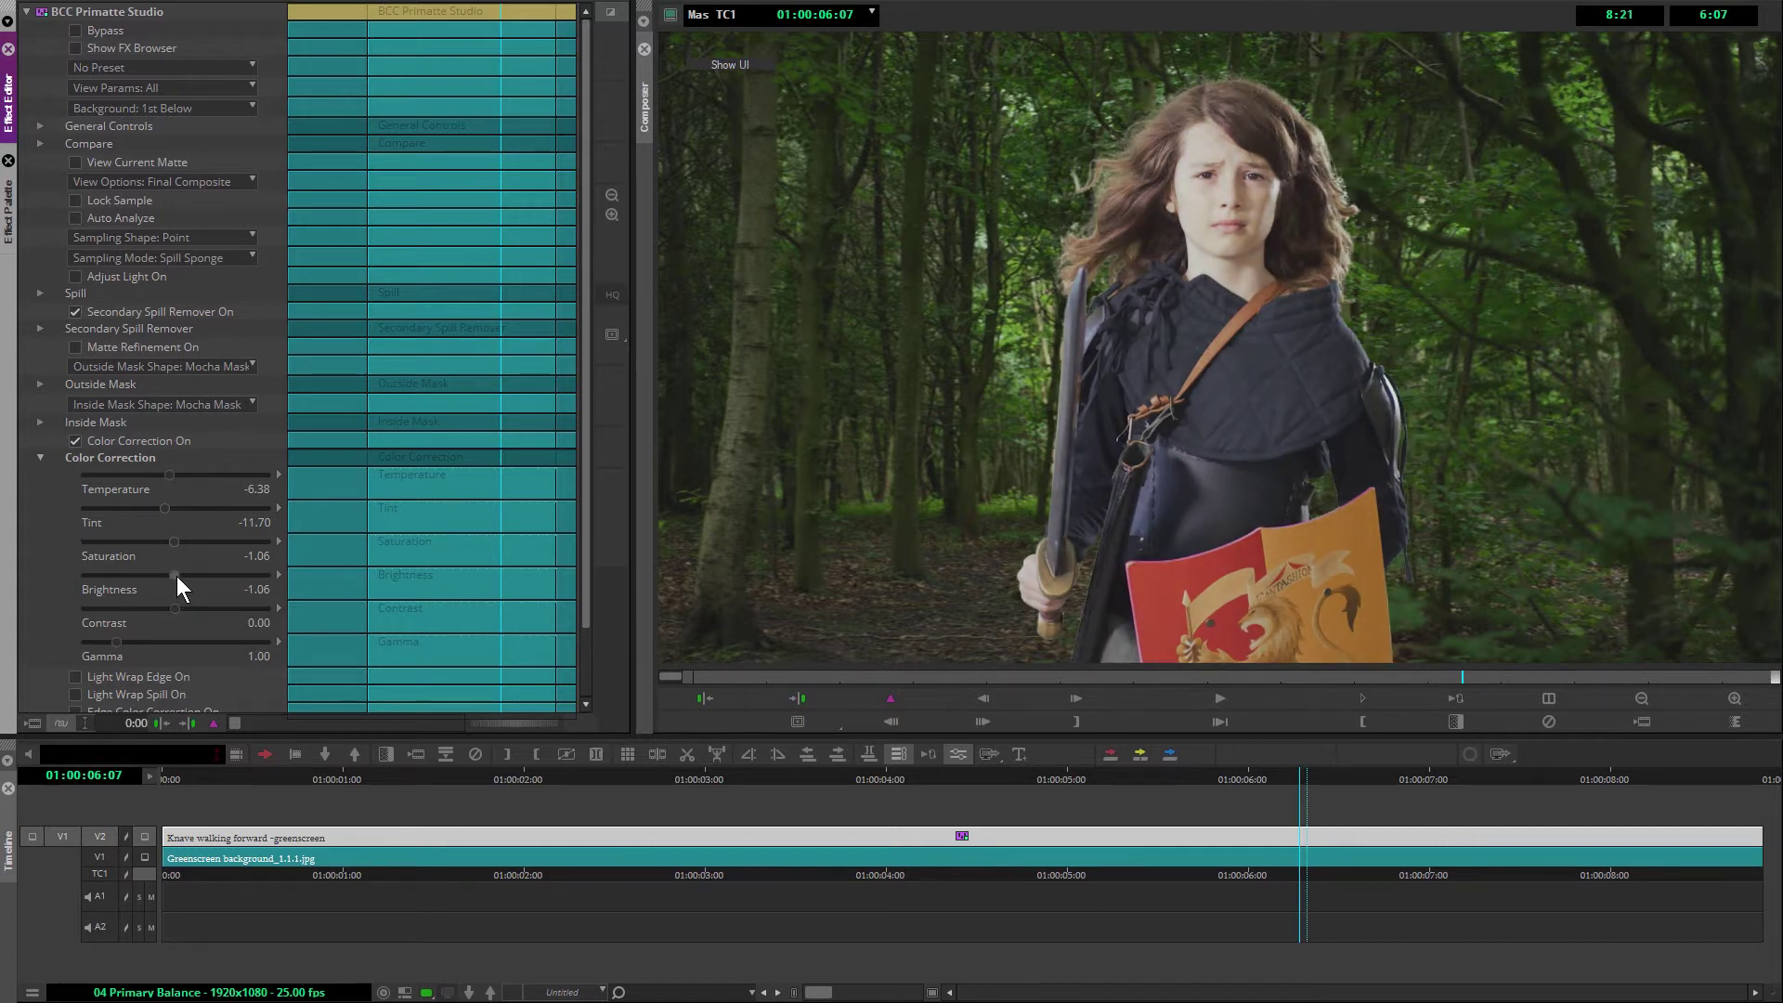
{"action": "left_click", "coordinate": [178, 580]}
{"action": "left_click", "coordinate": [176, 573]}
{"action": "left_click", "coordinate": [119, 642]}
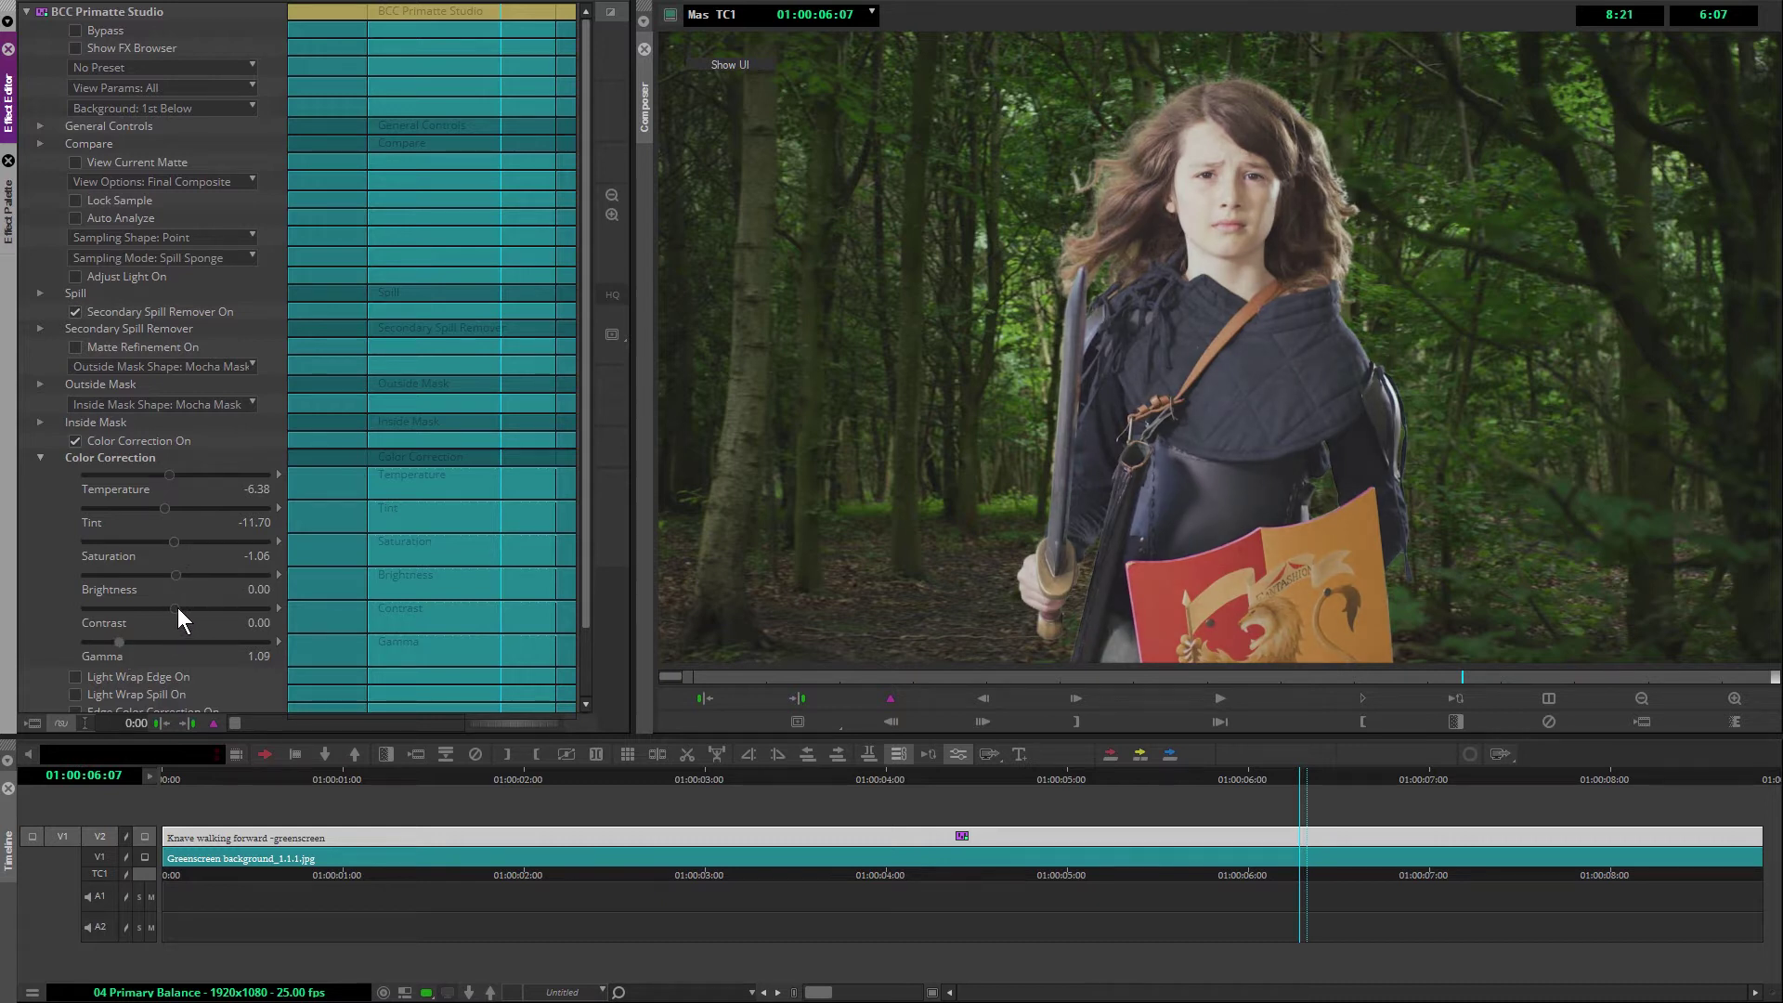
{"action": "left_click_drag", "start_coordinate": [181, 607], "coordinate": [185, 607]}
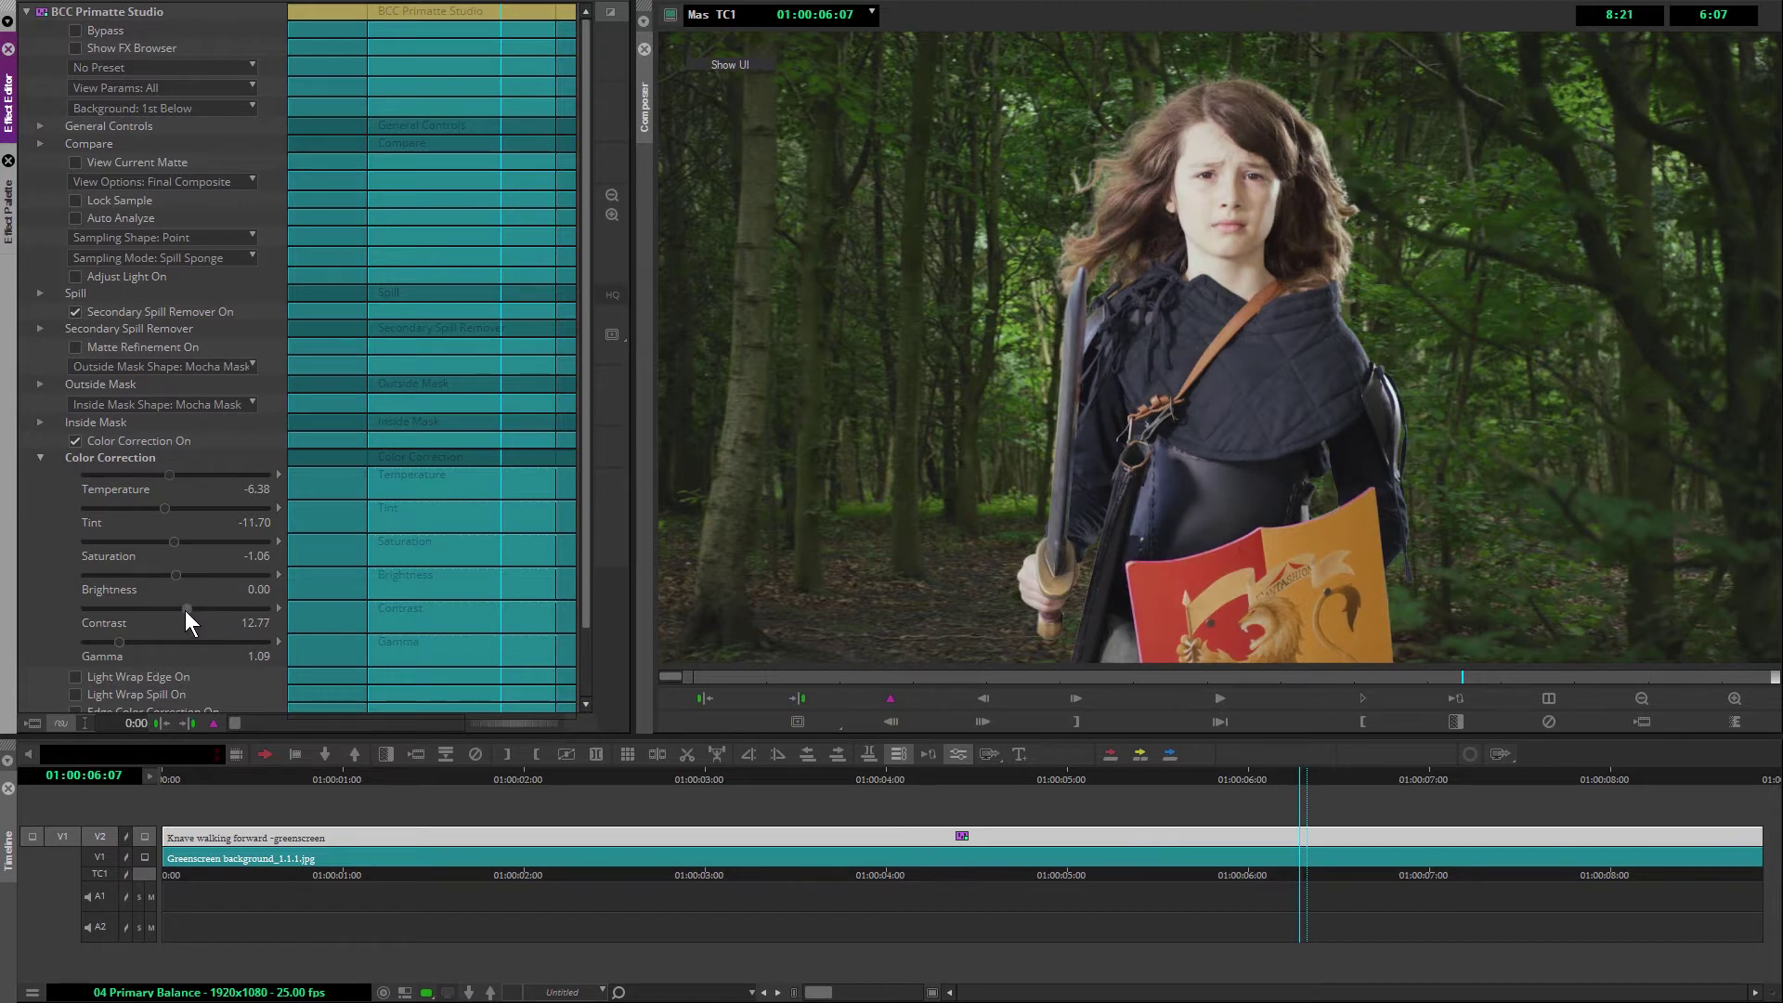
{"action": "left_click_drag", "start_coordinate": [191, 610], "coordinate": [193, 610]}
{"action": "left_click", "coordinate": [123, 641]}
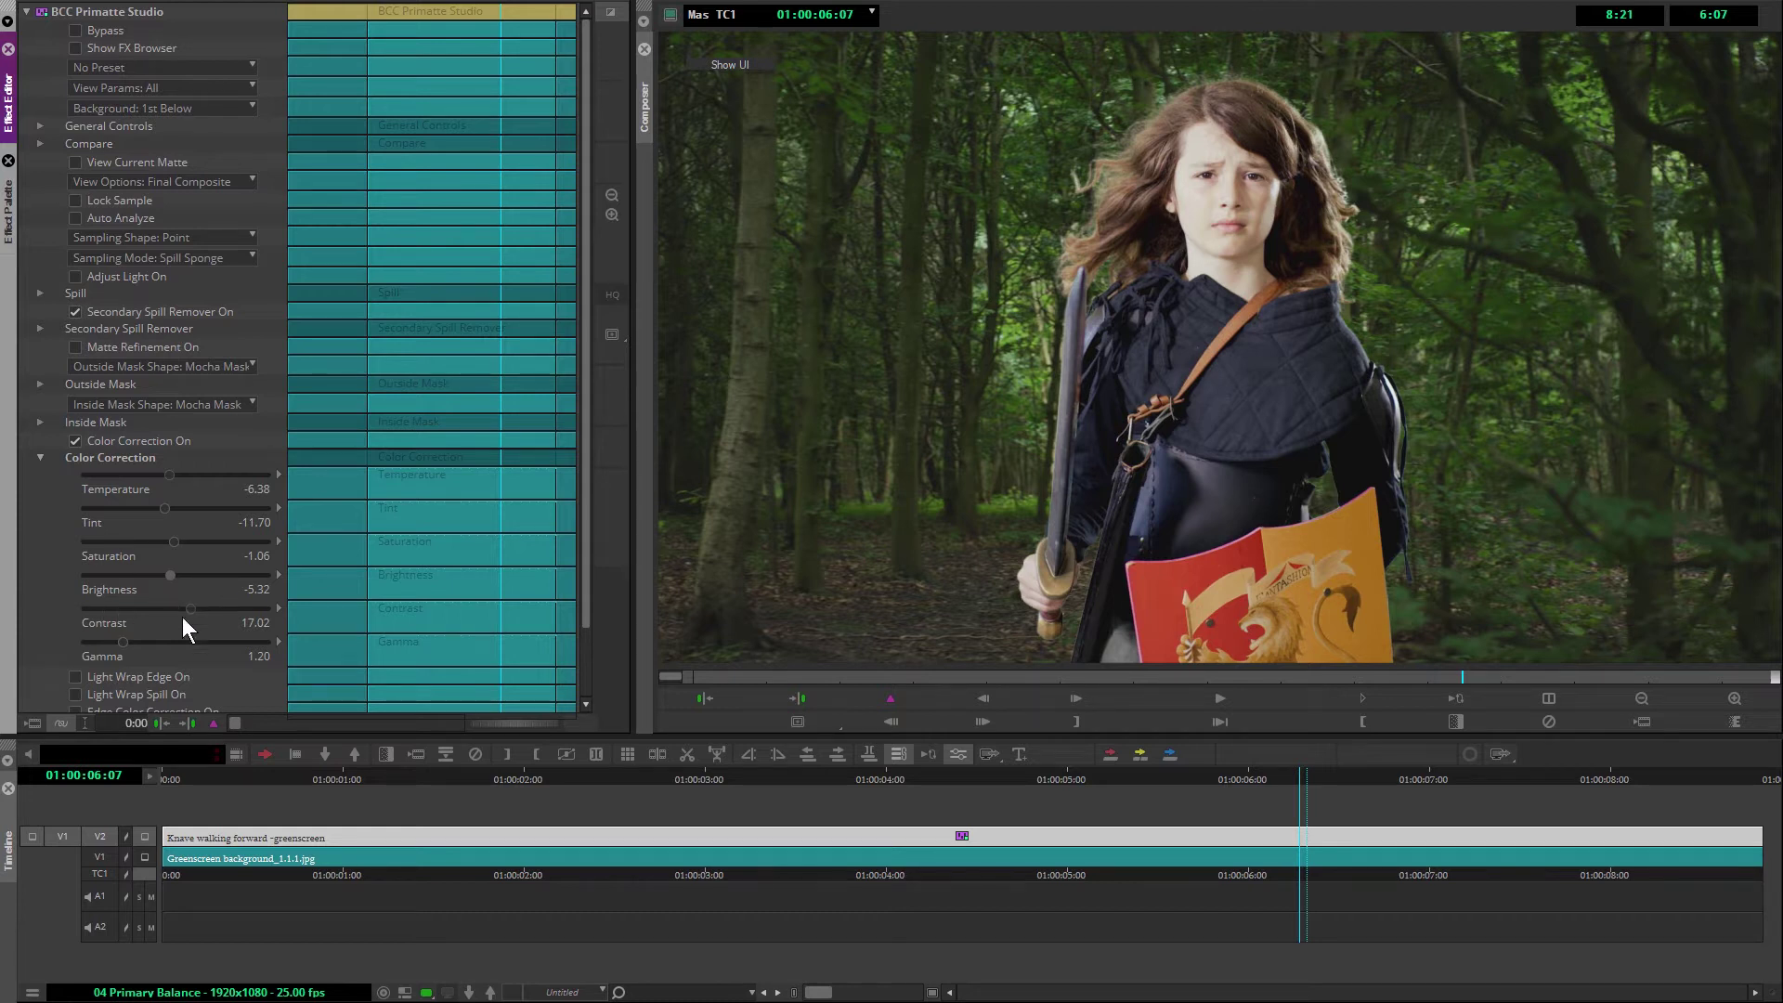
{"action": "left_click_drag", "start_coordinate": [175, 608], "coordinate": [169, 609]}
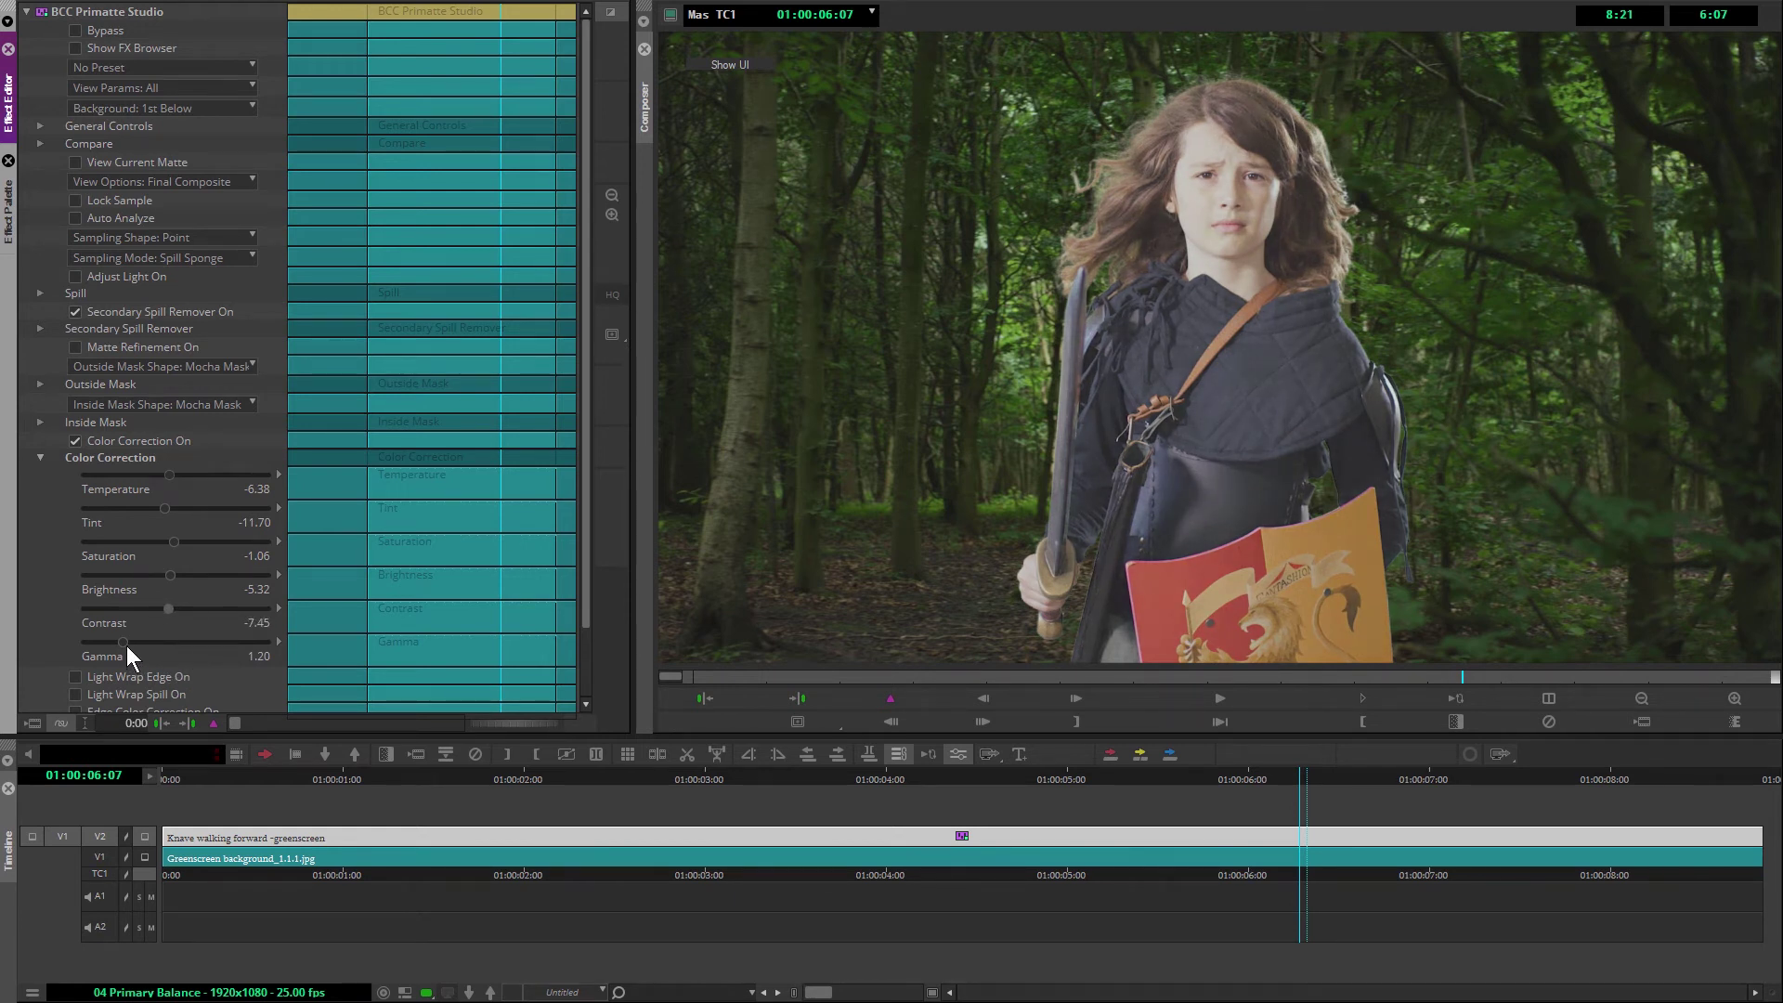
{"action": "left_click_drag", "start_coordinate": [117, 644], "coordinate": [112, 644]}
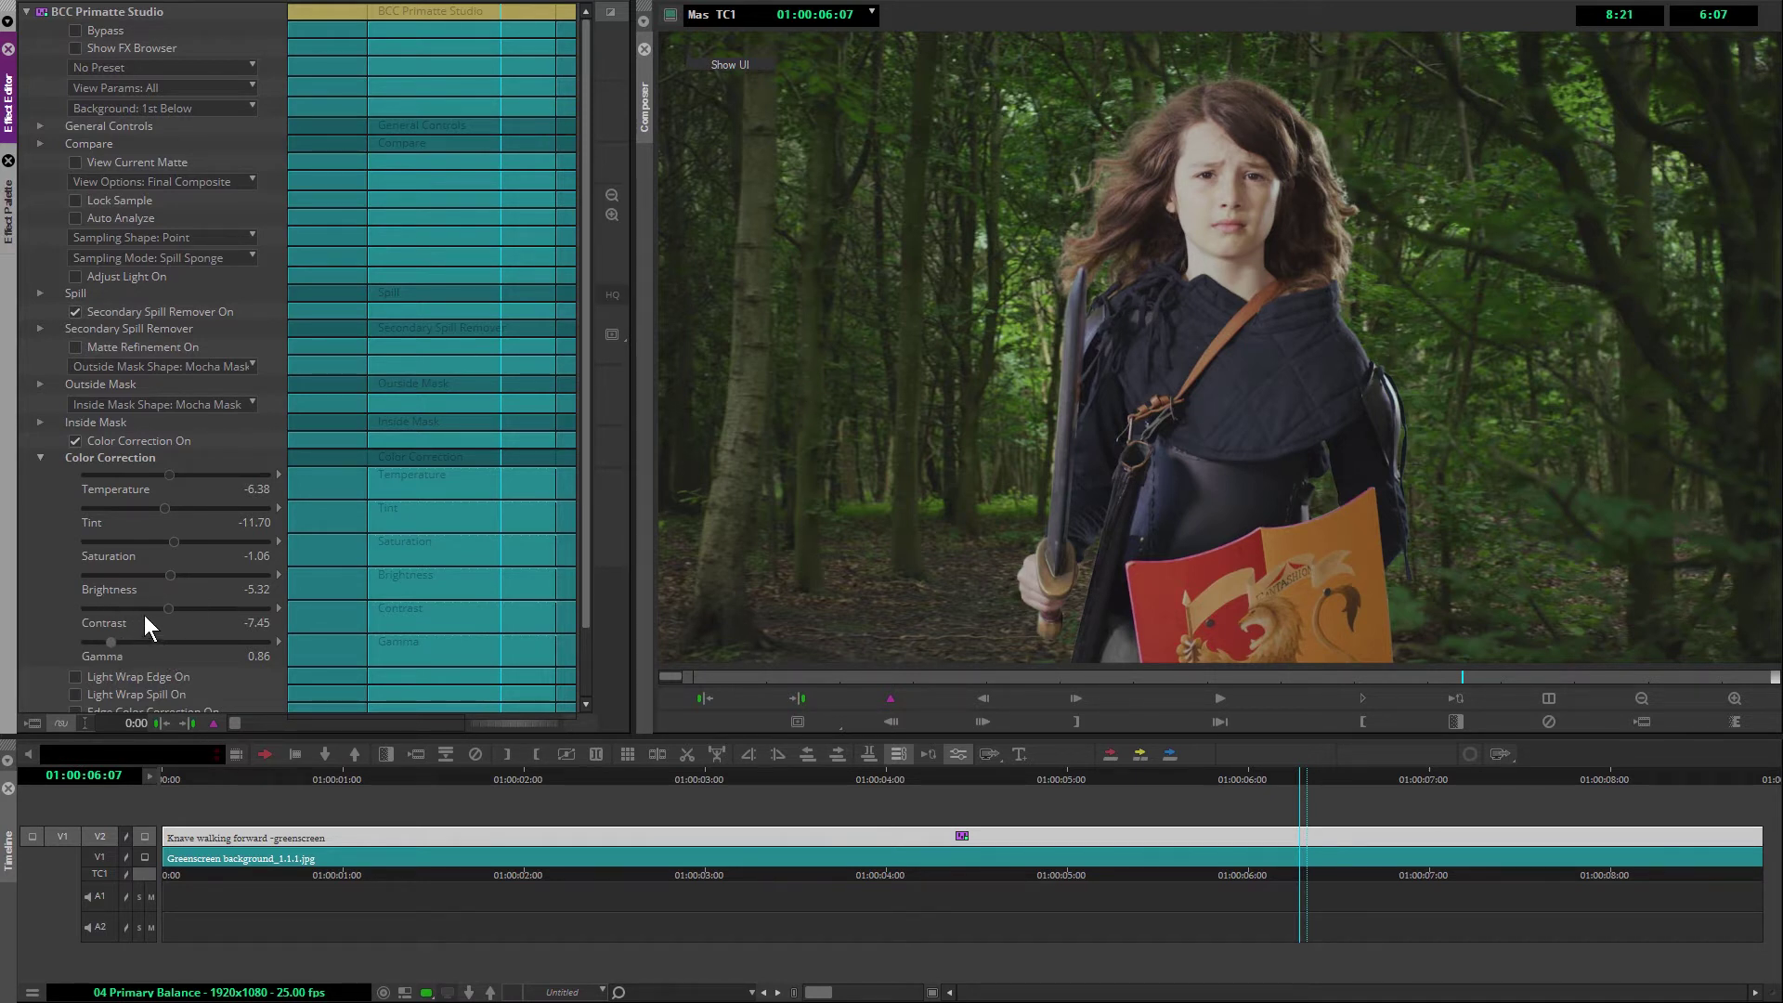
- Toggle Color Correction off and on twice, leave it on, and collapse its group
{"action": "left_click", "coordinate": [74, 440]}
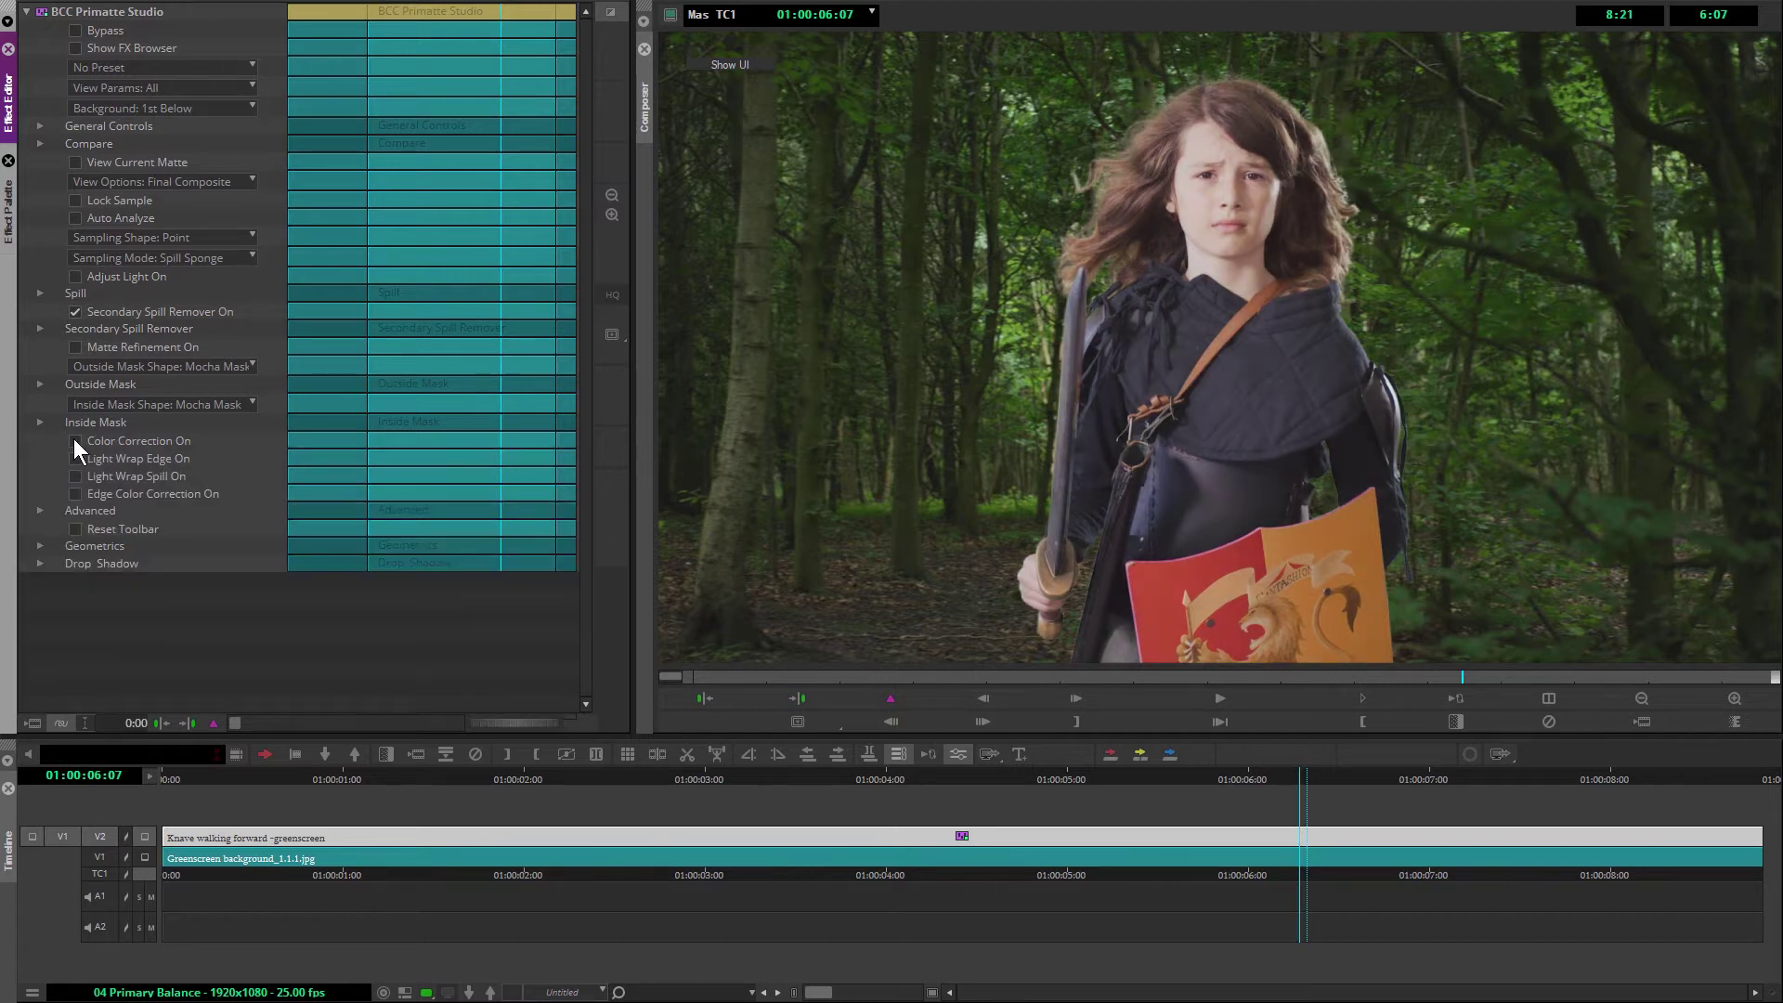
{"action": "left_click", "coordinate": [74, 441]}
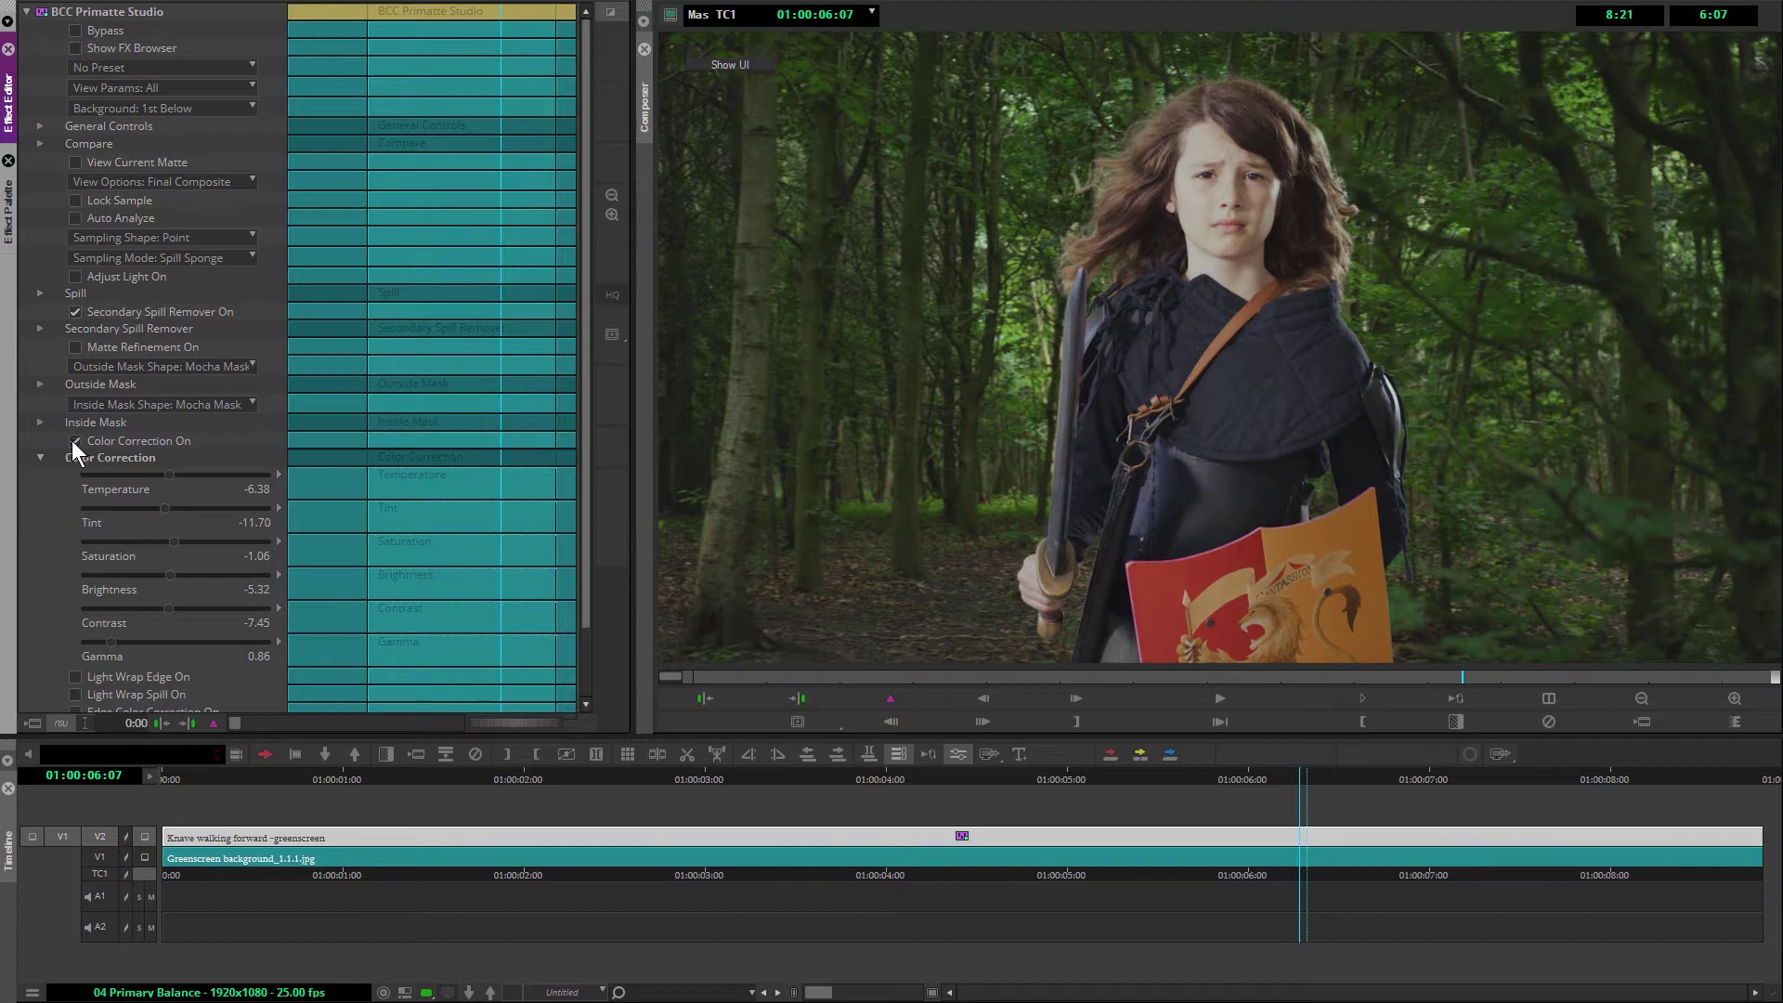
{"action": "left_click", "coordinate": [74, 440]}
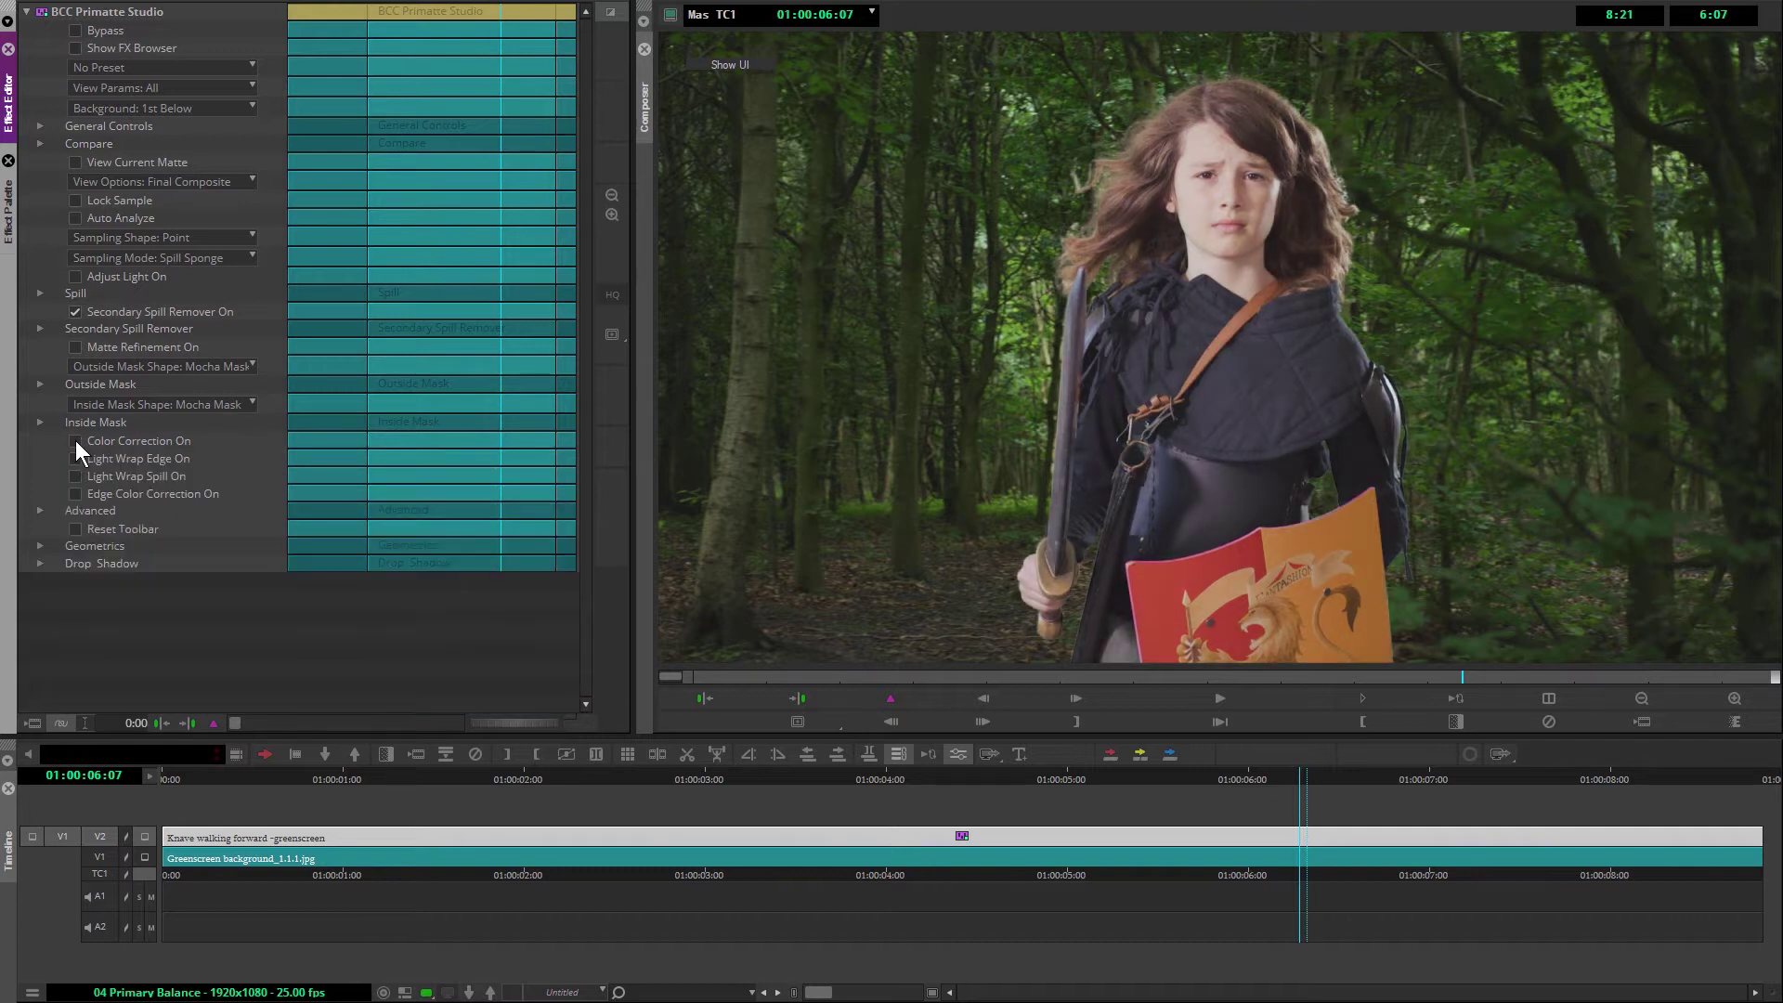
{"action": "left_click", "coordinate": [75, 441]}
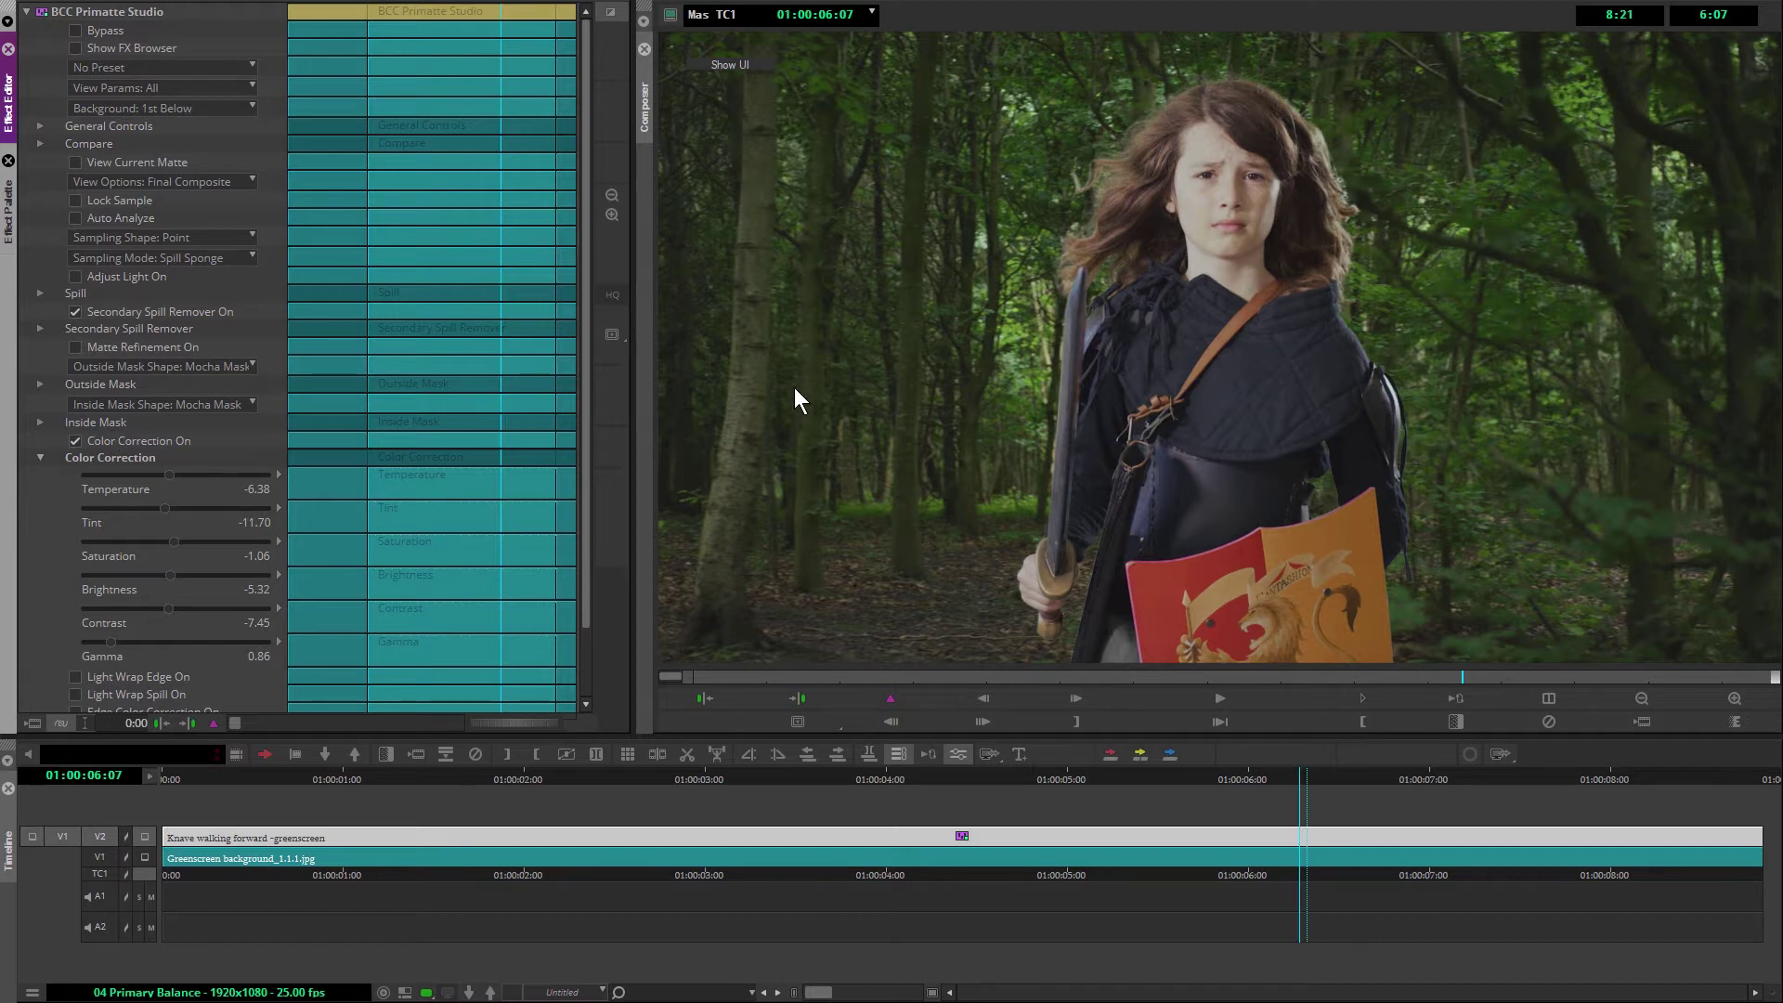
{"action": "left_click", "coordinate": [40, 457]}
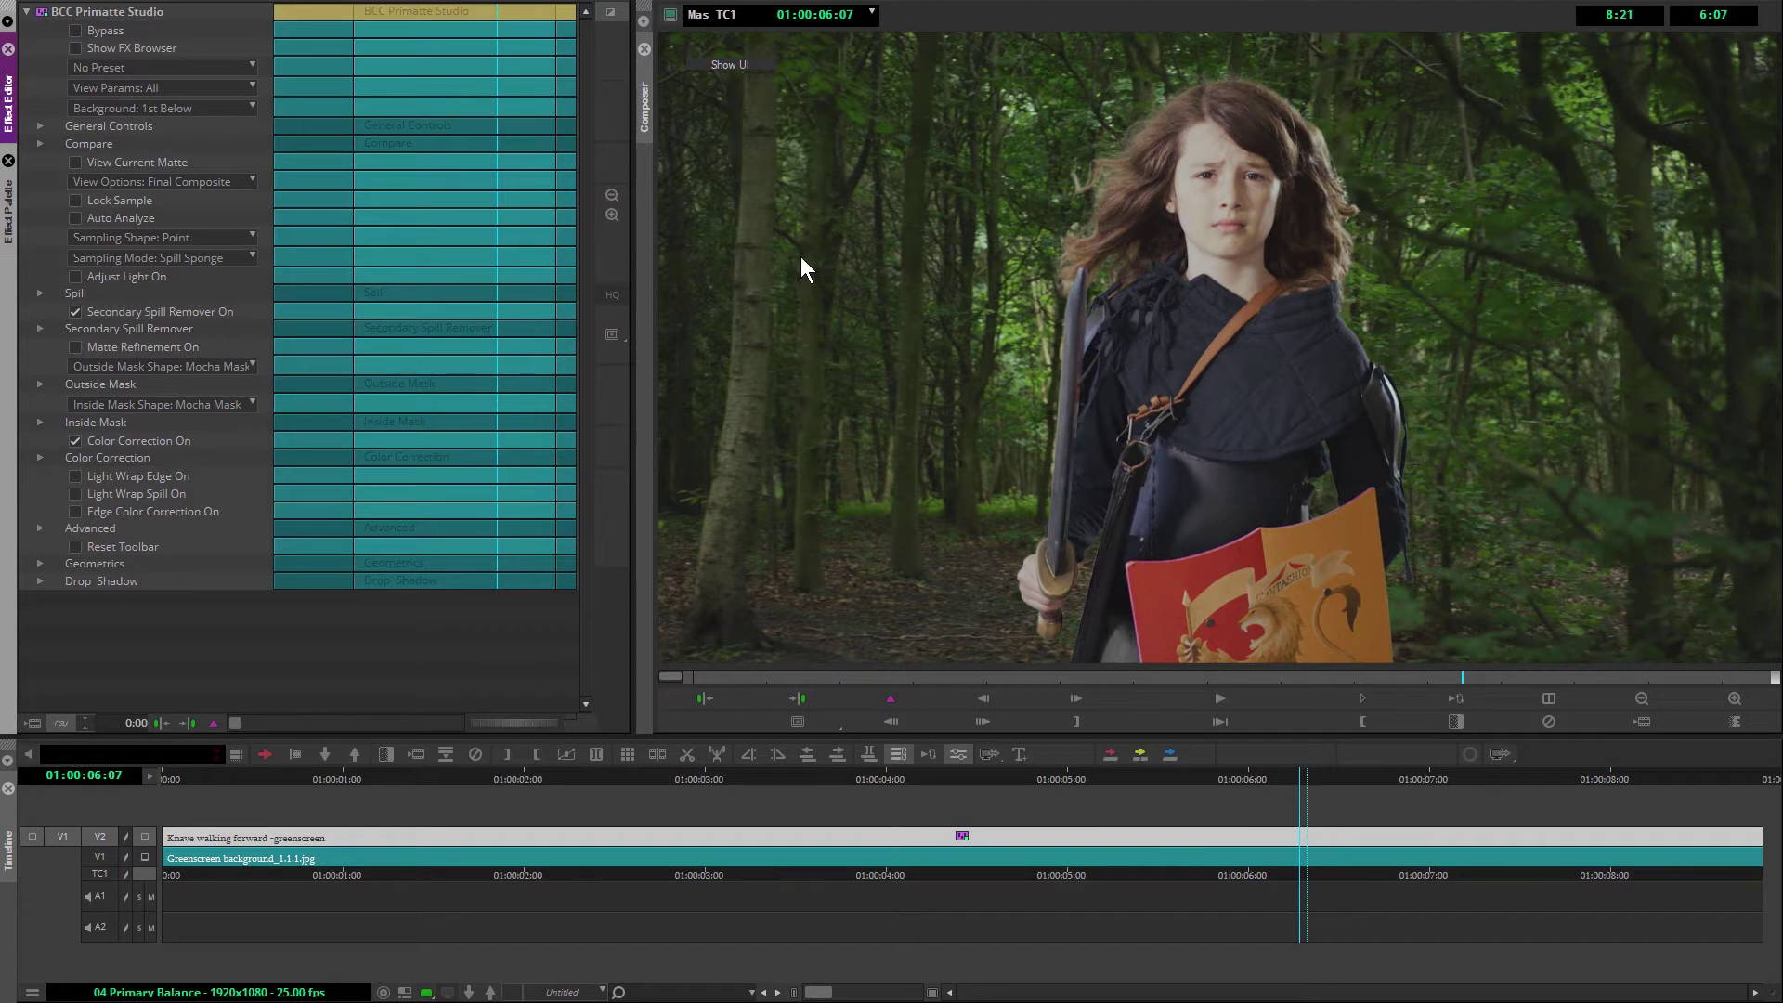
- Toggle the V2 monitor to view the forest alone, then the knight composited over it
{"action": "left_click", "coordinate": [144, 856]}
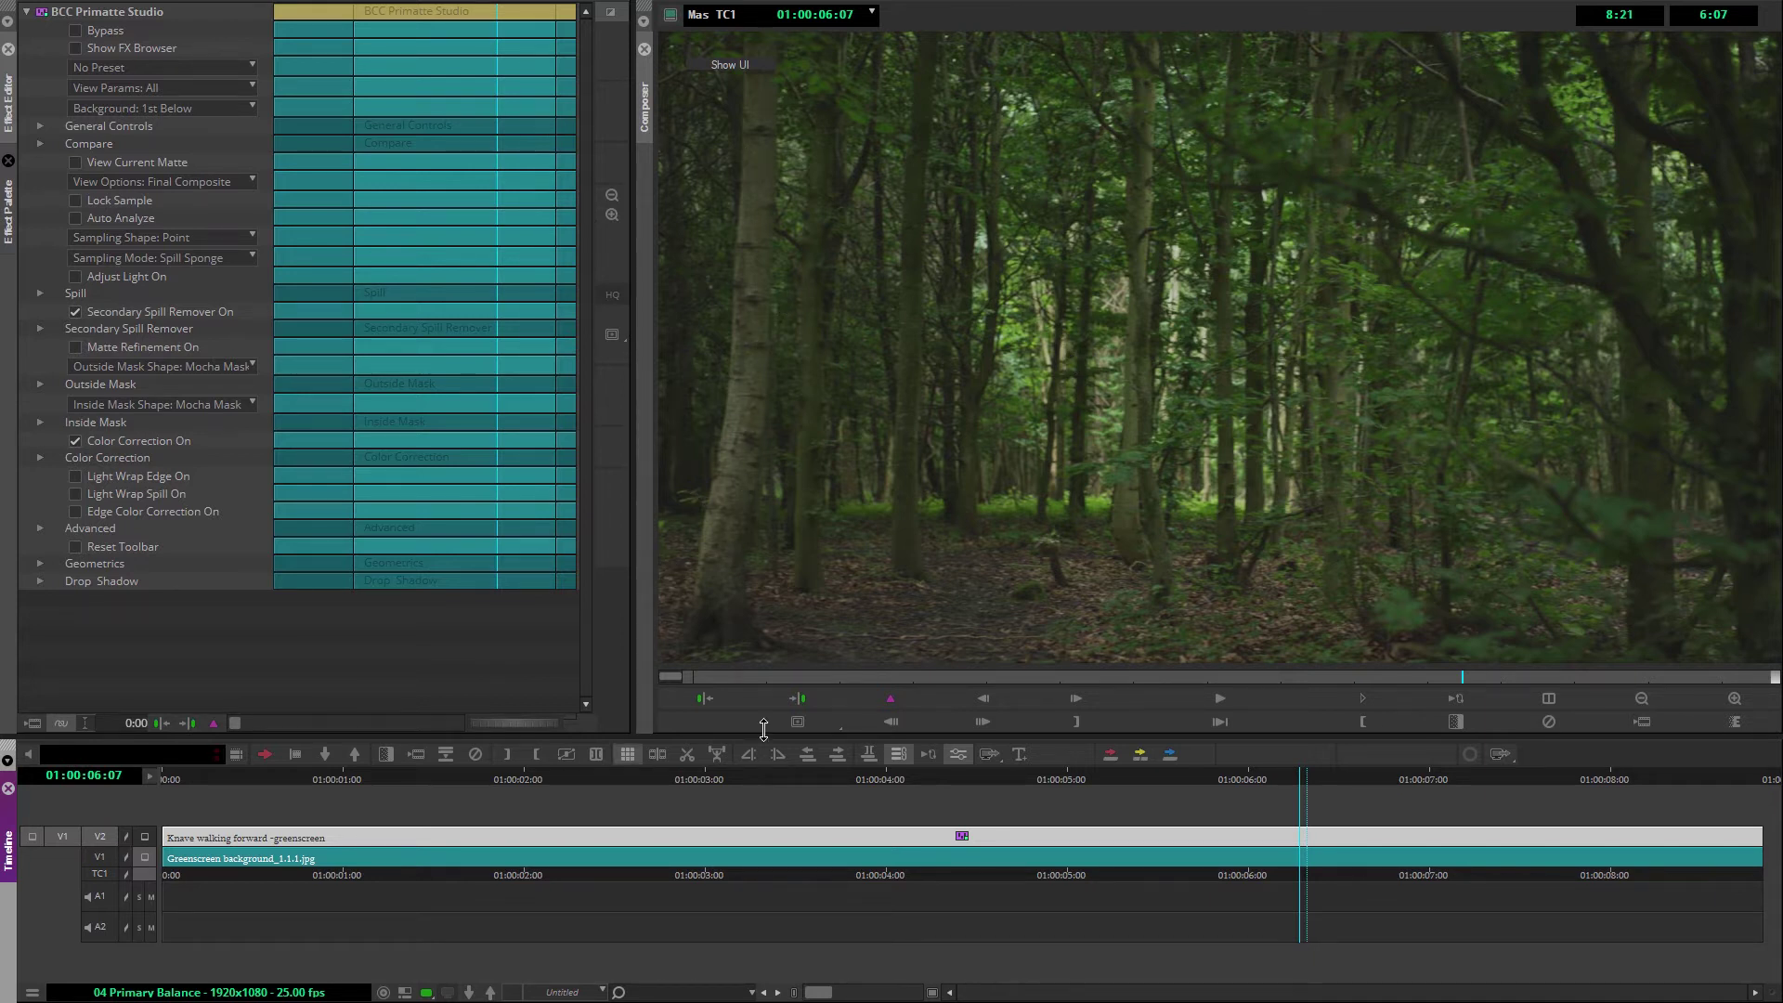
{"action": "left_click", "coordinate": [146, 836]}
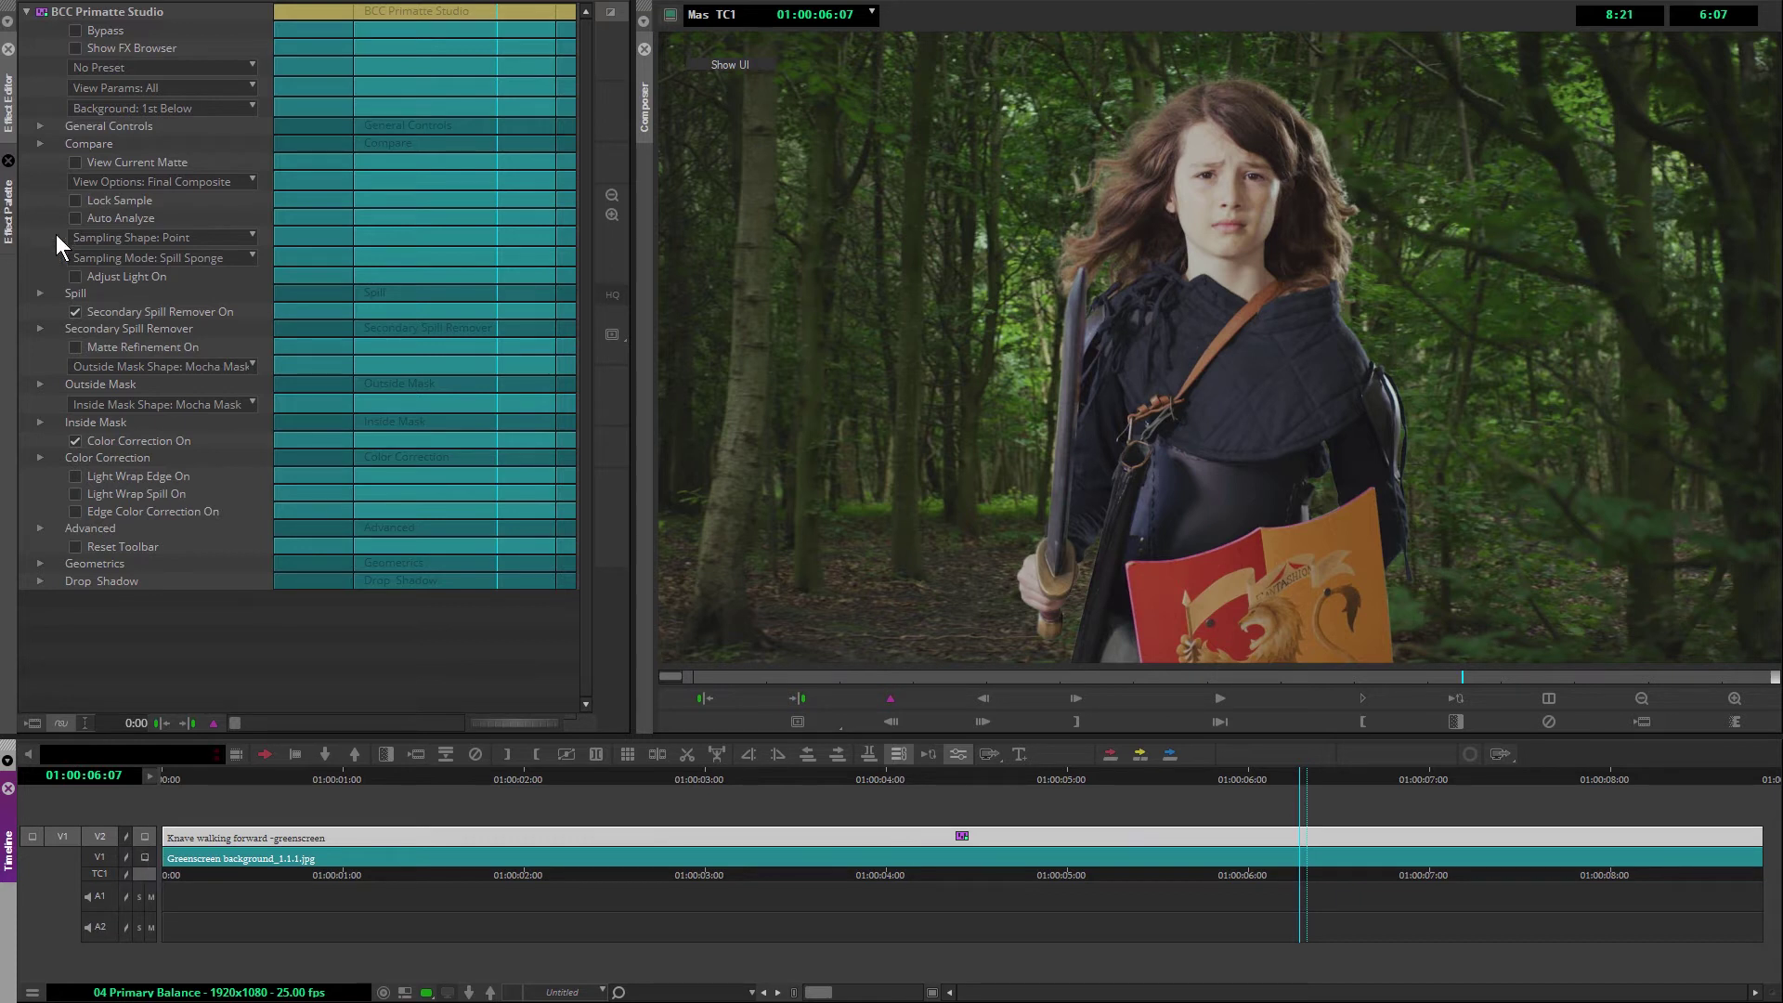
- Apply BCC Fast Lens Blur from the BCC Blur category to the forest background clip
{"action": "left_click", "coordinate": [9, 213]}
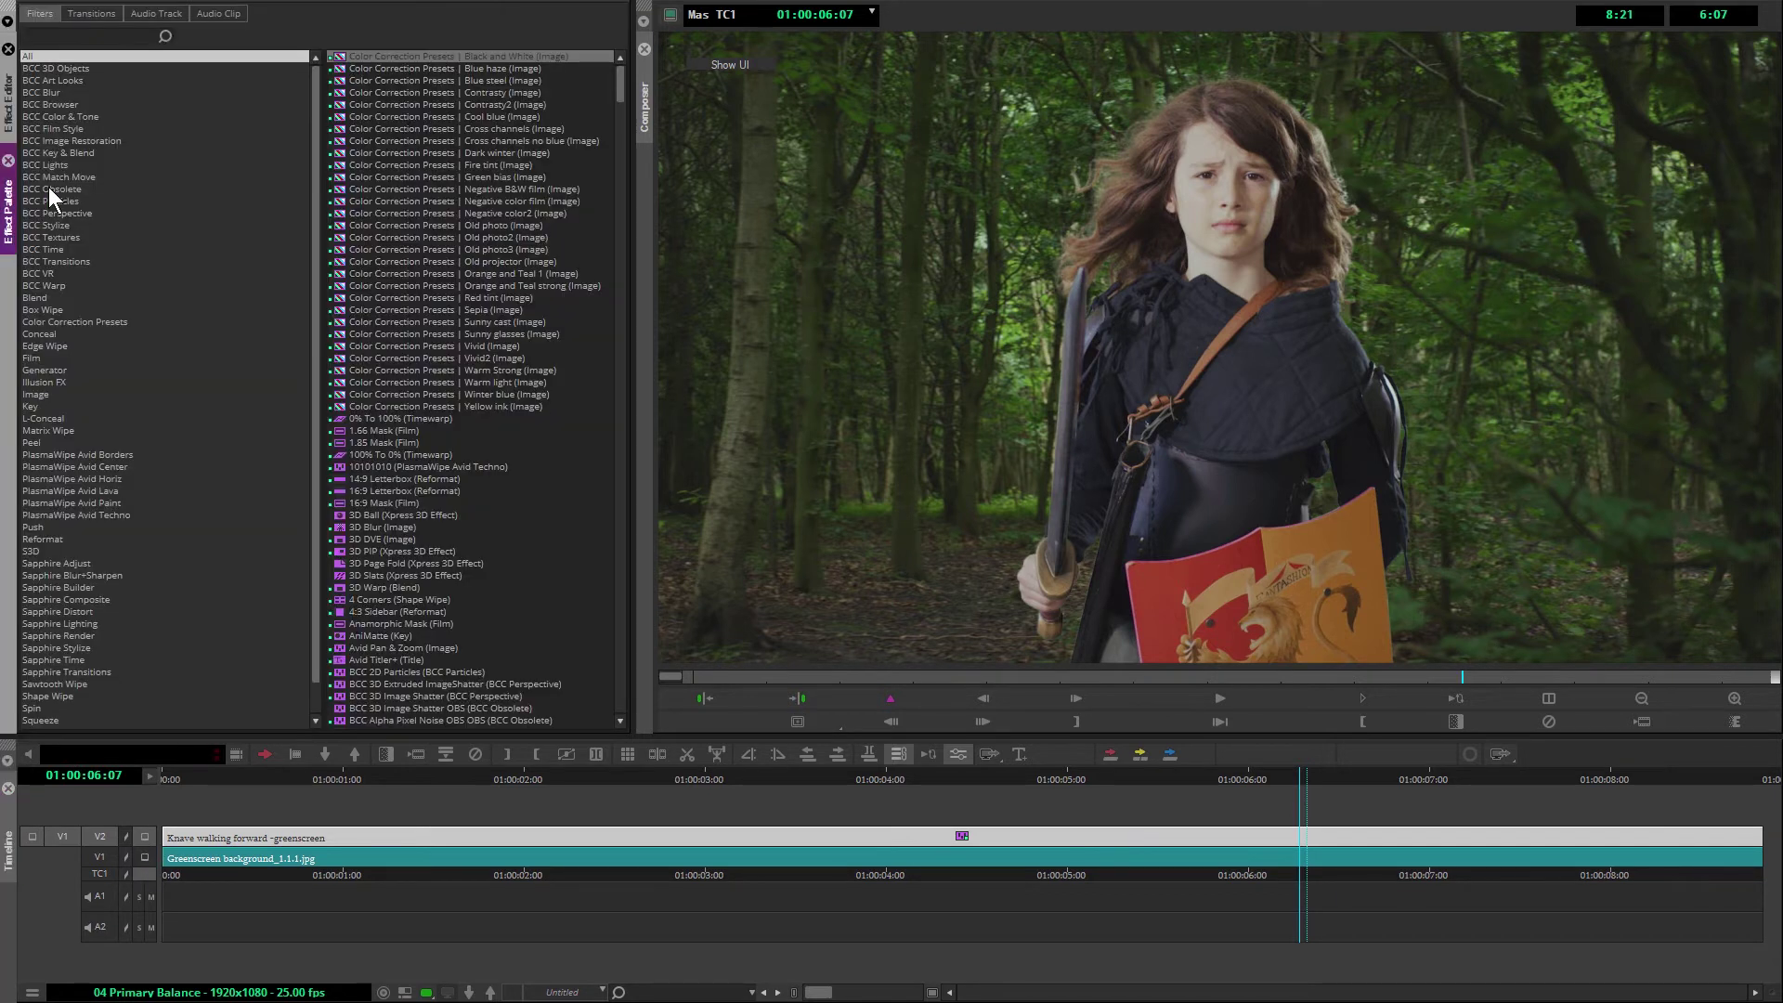
{"action": "left_click", "coordinate": [52, 92]}
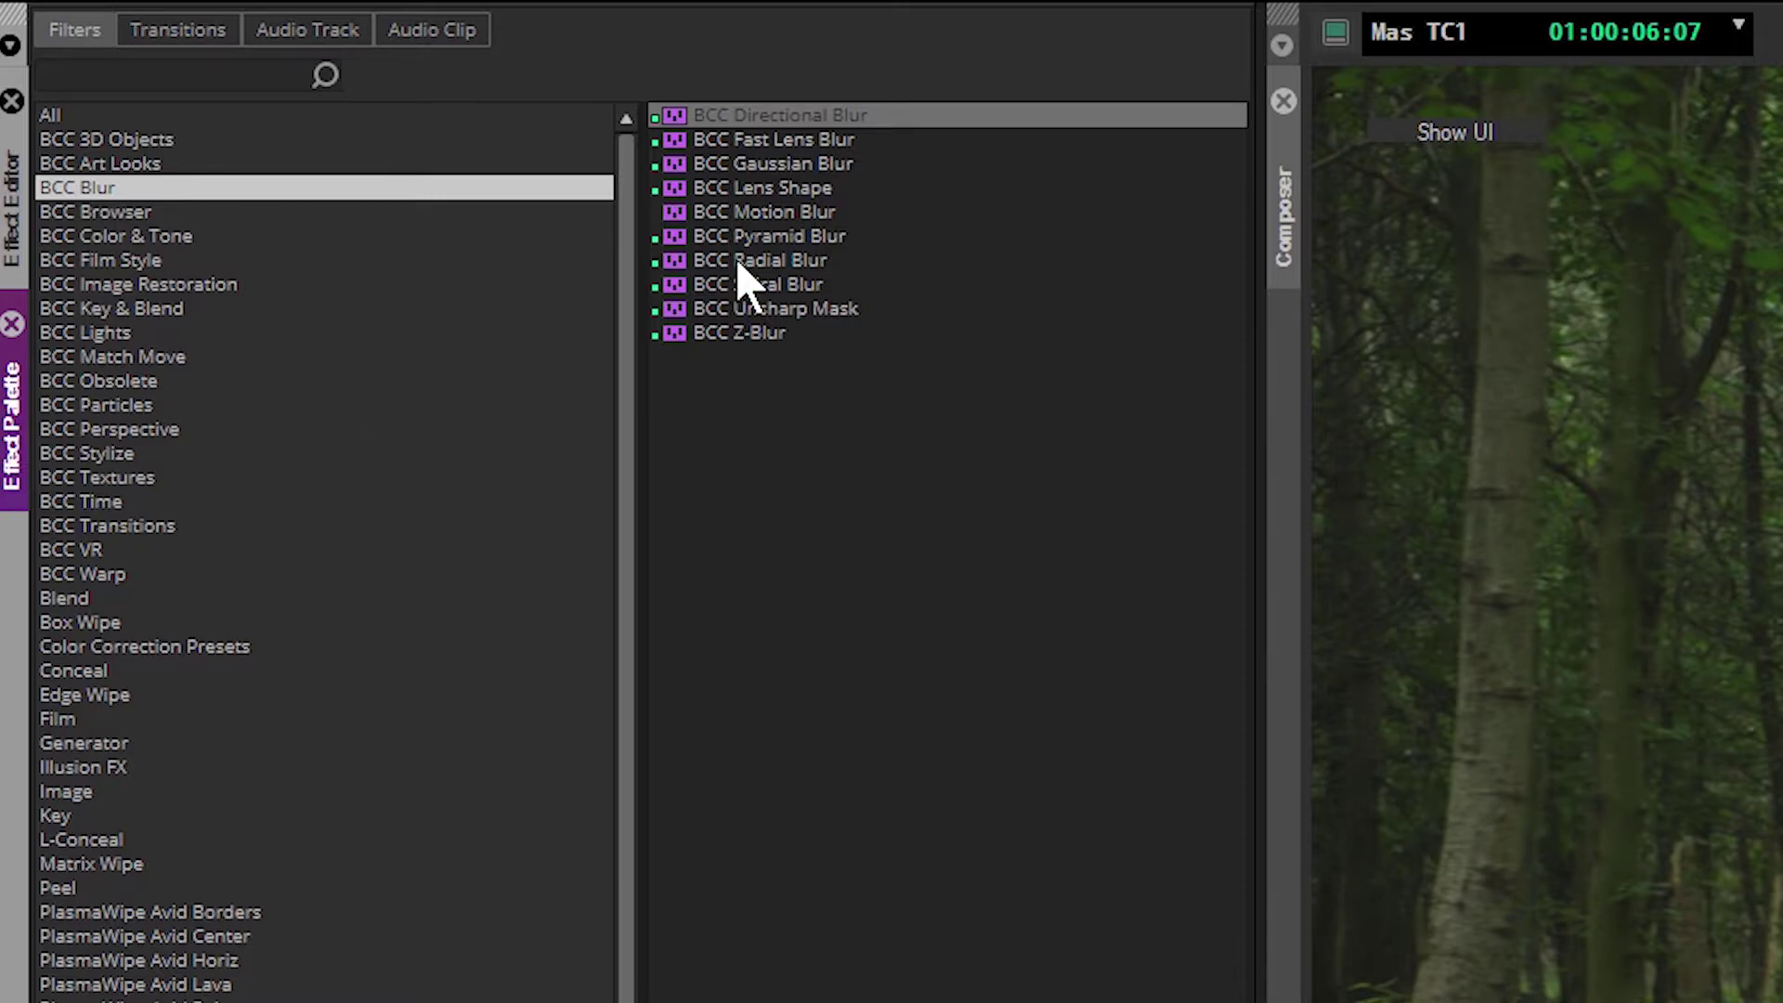
{"action": "left_click", "coordinate": [789, 186]}
{"action": "left_click", "coordinate": [811, 139]}
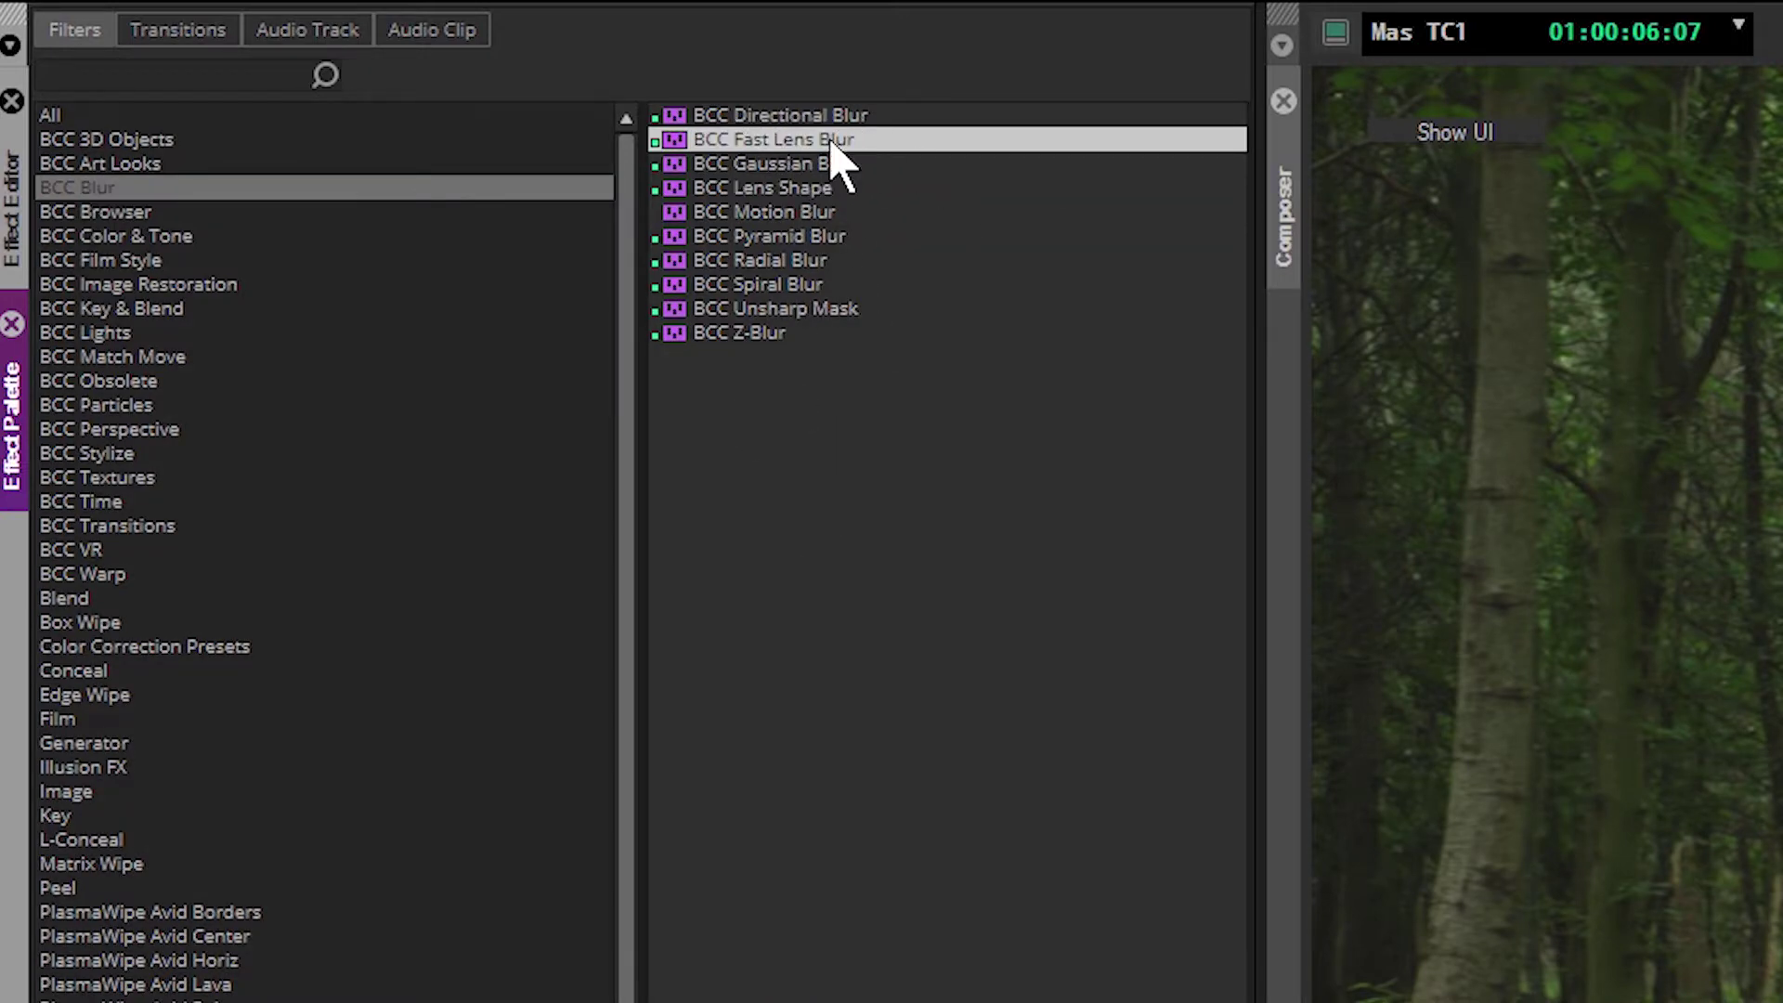
{"action": "left_click_drag", "start_coordinate": [810, 139], "coordinate": [411, 855]}
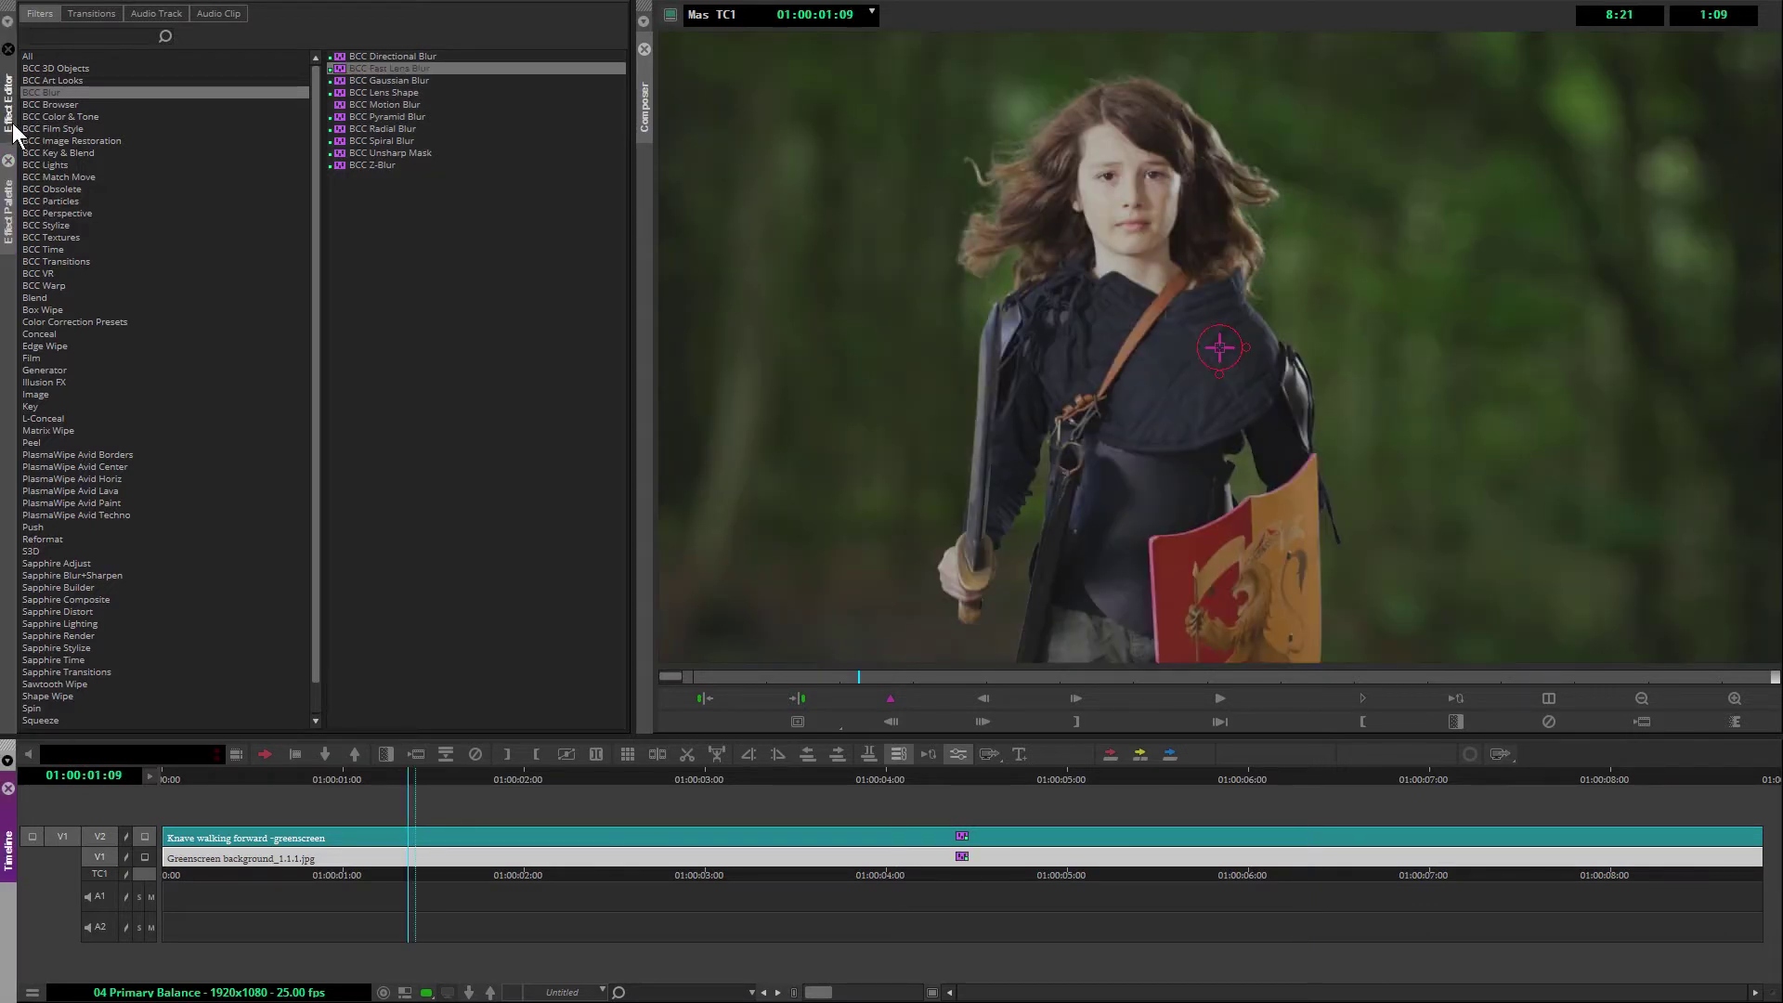
- Set the lens blur's Iris Scale to 4.3 and view the blurred forest alone
{"action": "left_click", "coordinate": [11, 120]}
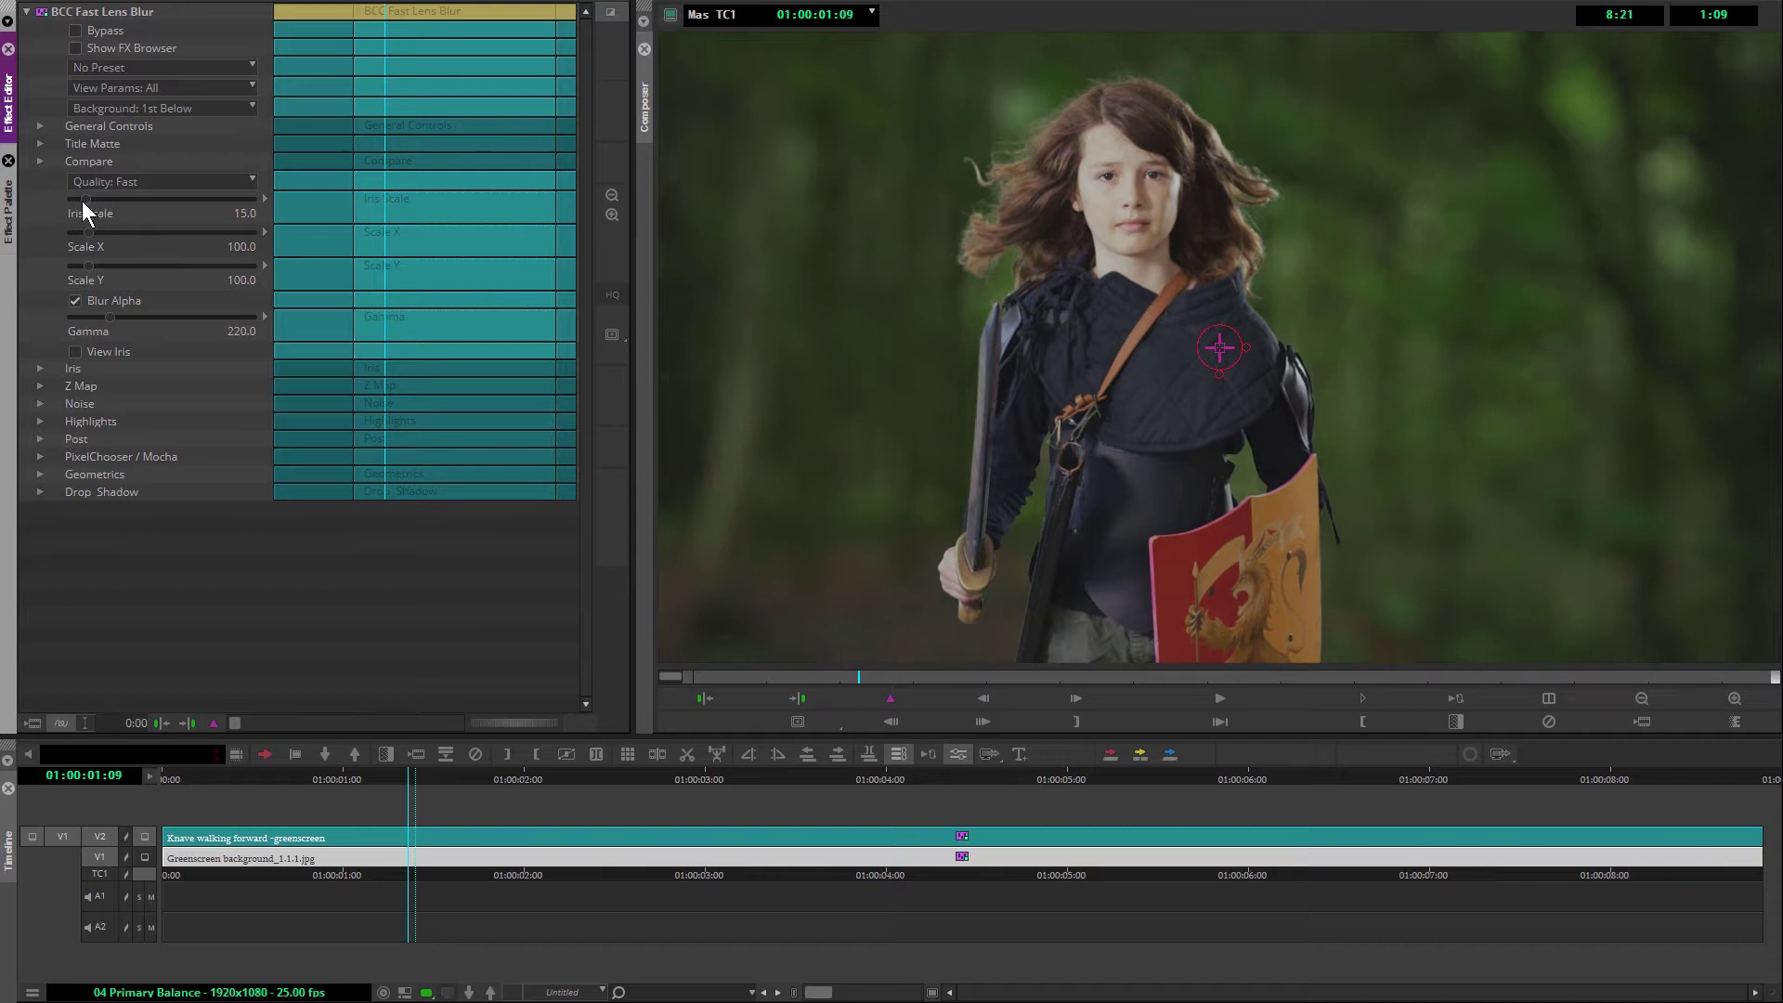
{"action": "mouse_move", "coordinate": [87, 198]}
{"action": "left_mouse_down"}
{"action": "mouse_move", "coordinate": [110, 199]}
{"action": "mouse_move", "coordinate": [70, 202]}
{"action": "left_mouse_up"}
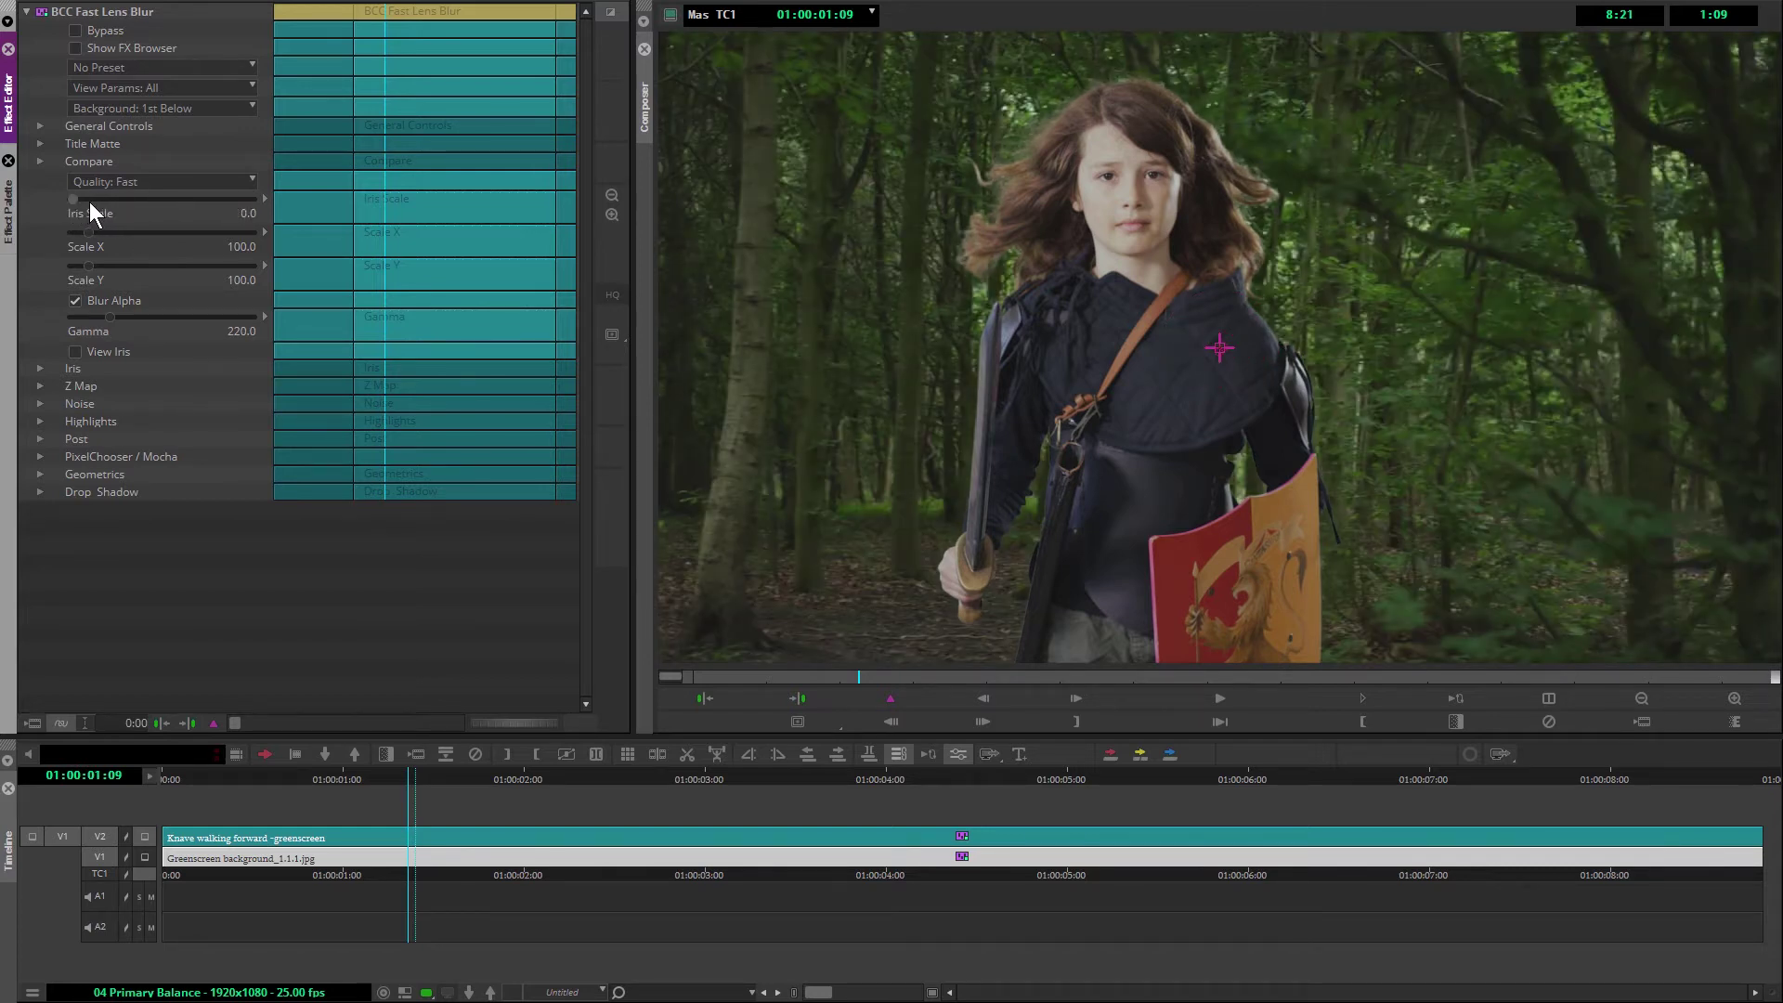
{"action": "left_click_drag", "start_coordinate": [73, 199], "coordinate": [75, 199]}
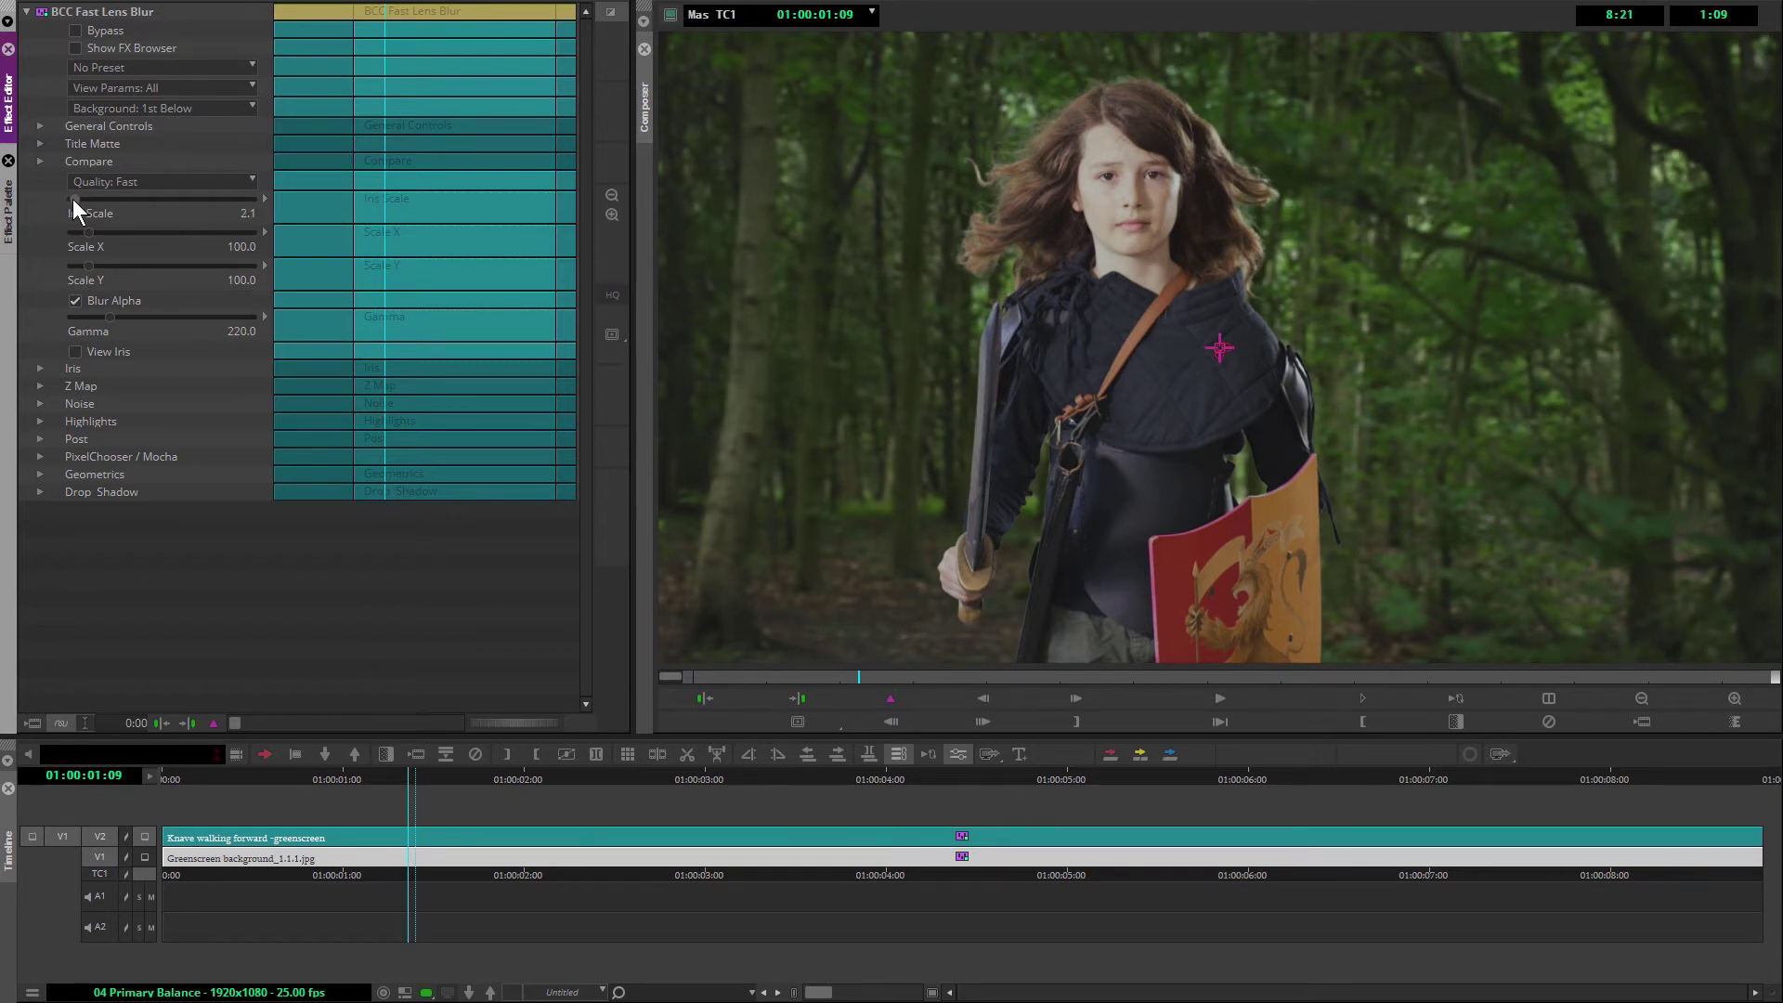
{"action": "left_click_drag", "start_coordinate": [72, 199], "coordinate": [76, 199]}
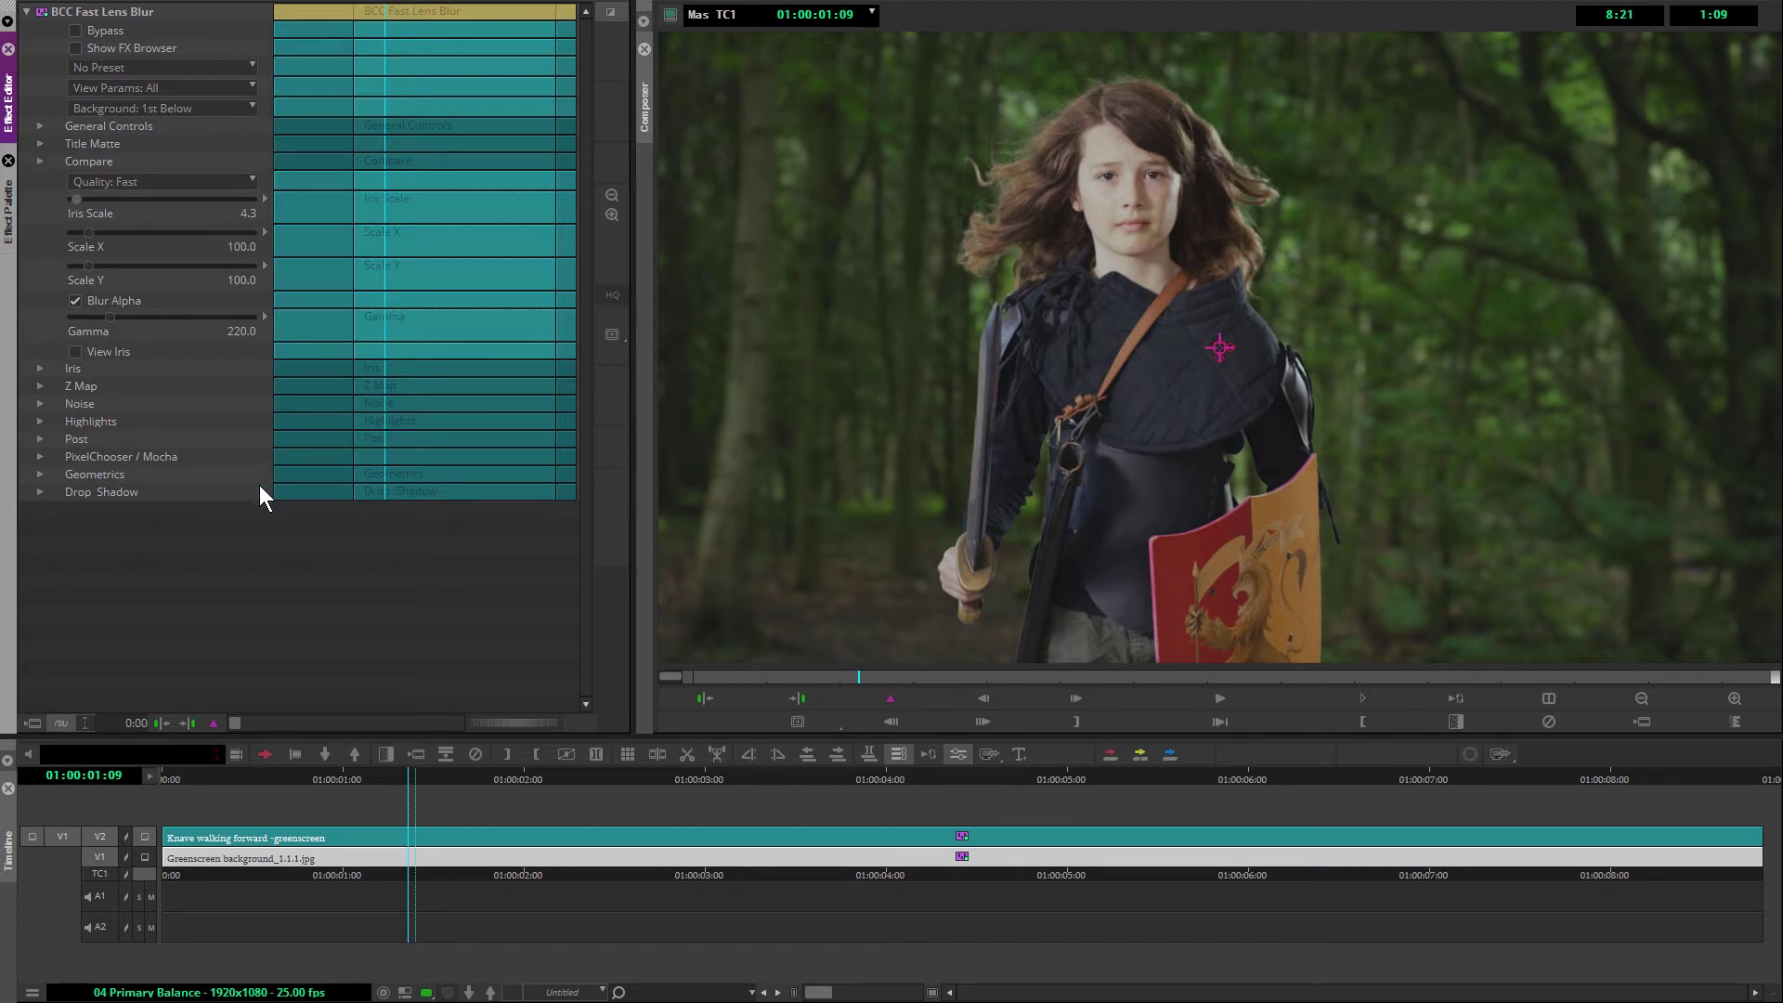
{"action": "left_click", "coordinate": [144, 855]}
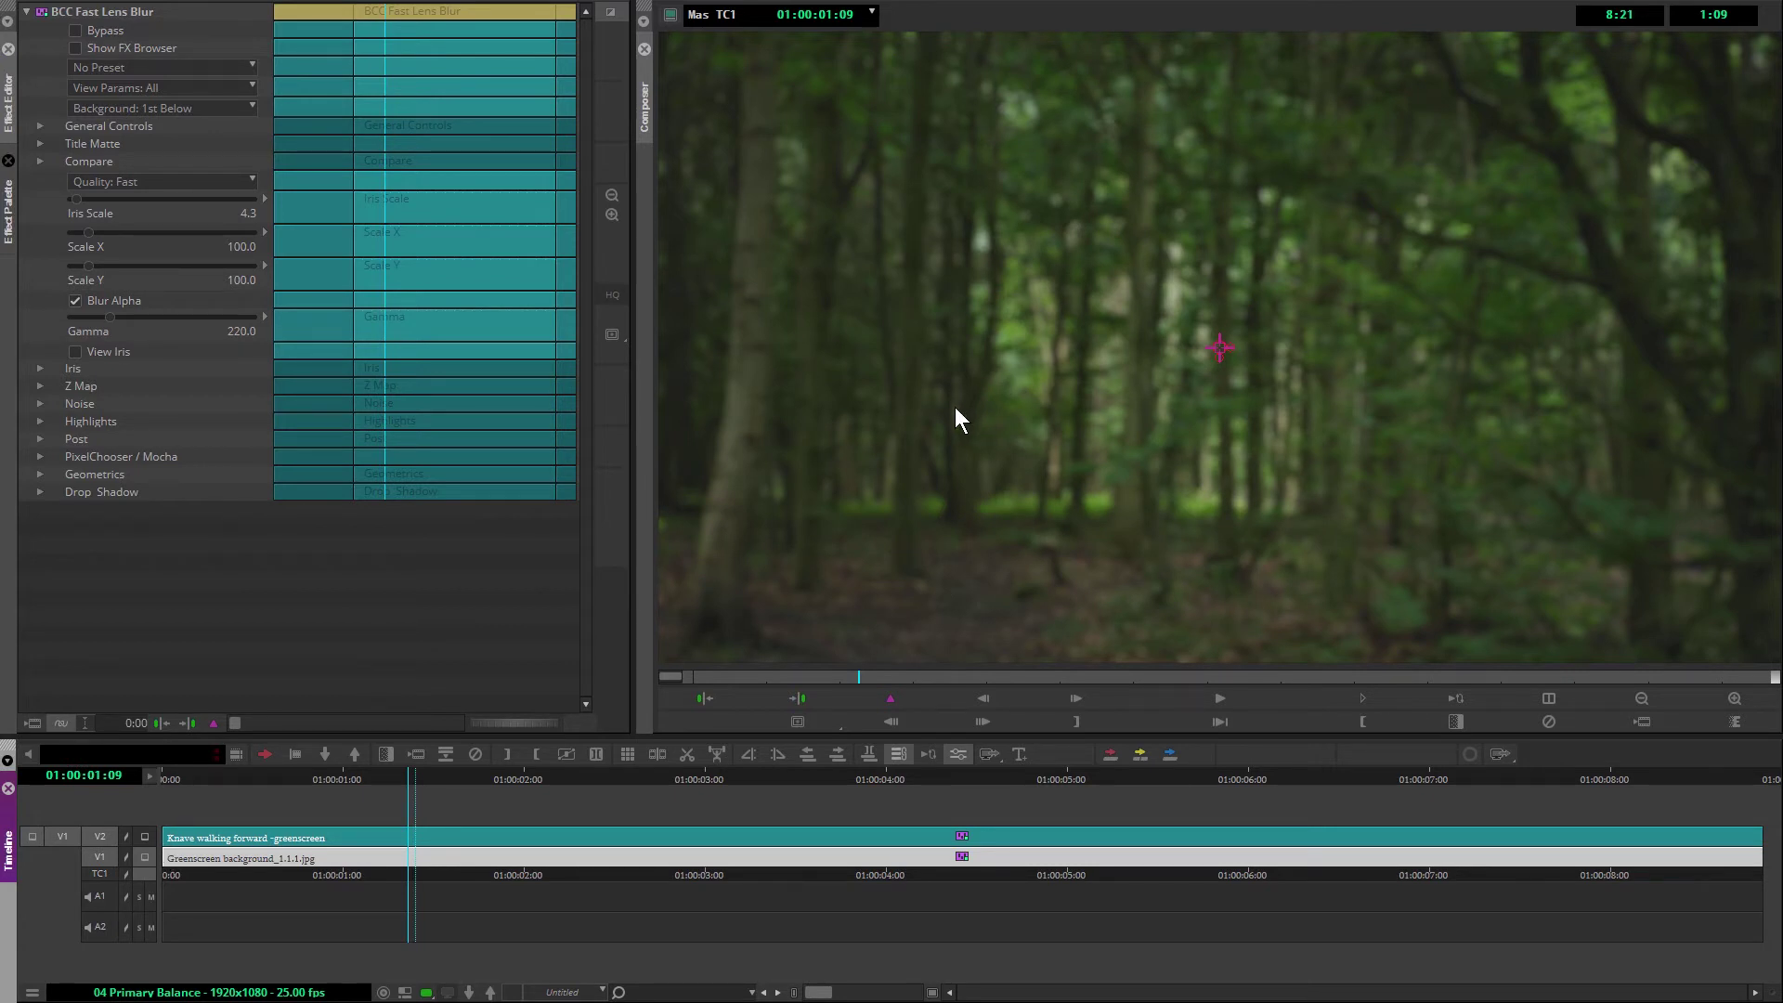
- Expand Highlights and rough in the highlight boost, a 56.9 threshold and boost softening
{"action": "left_click", "coordinate": [41, 420]}
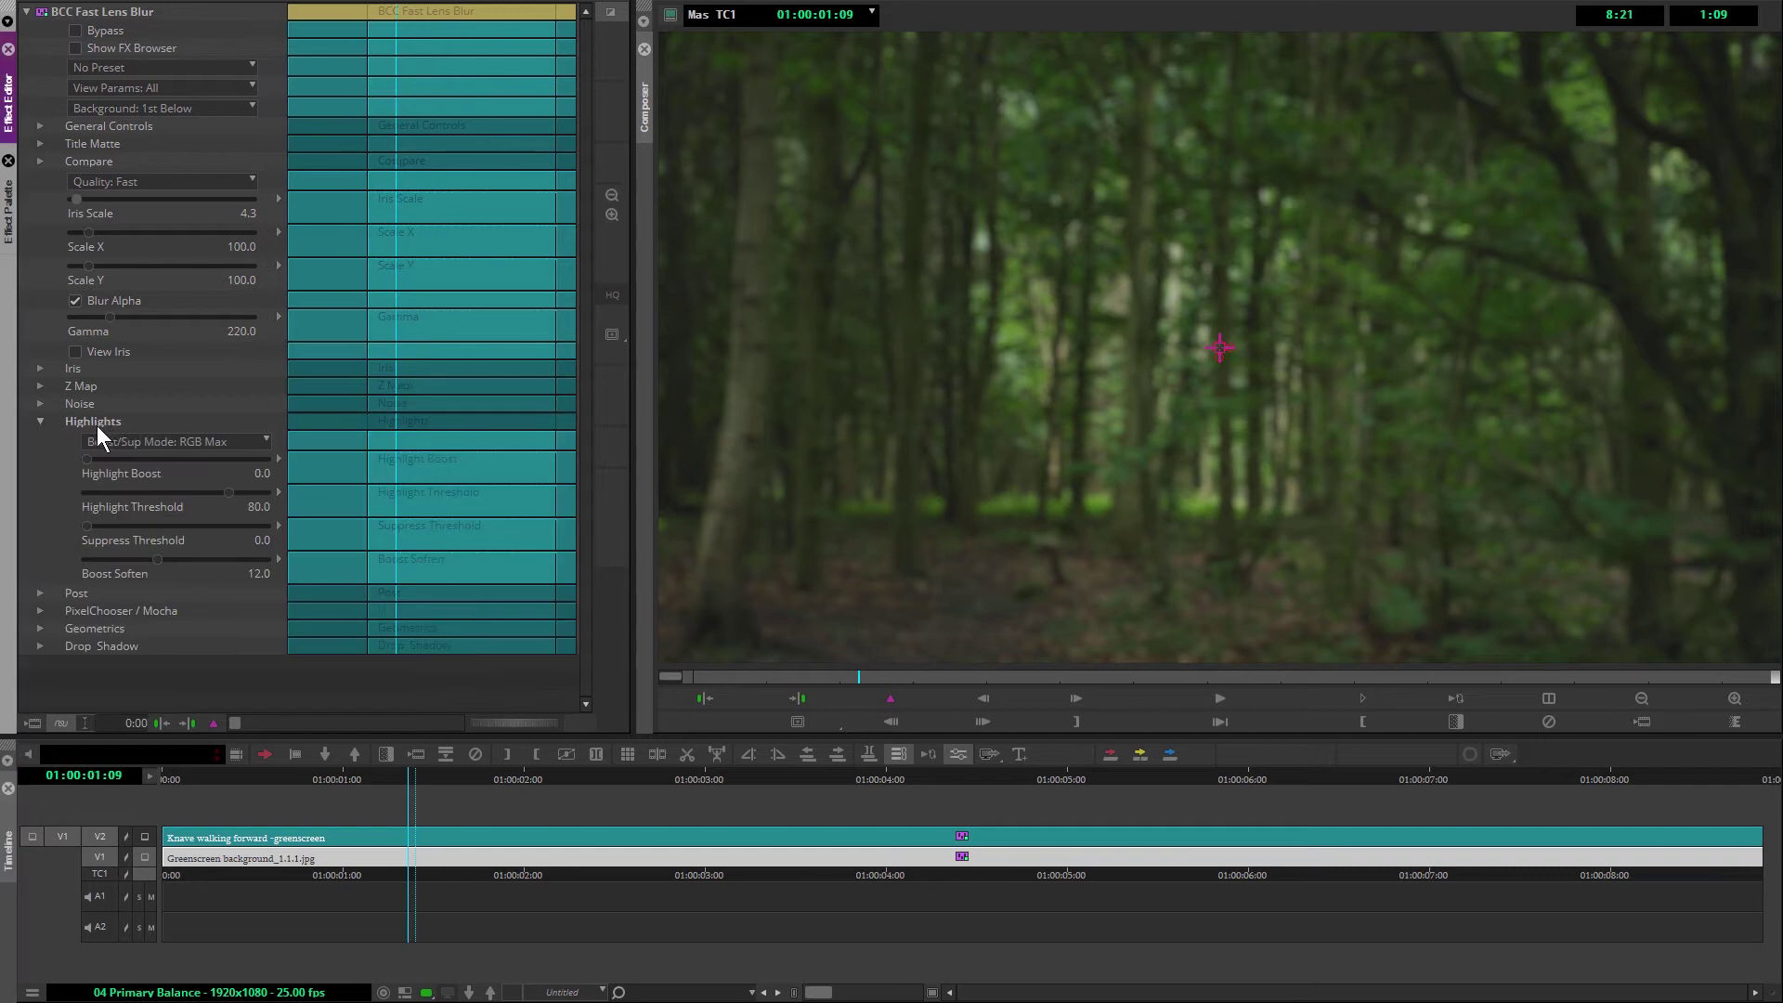
{"action": "left_click_drag", "start_coordinate": [86, 458], "coordinate": [164, 457]}
{"action": "left_click_drag", "start_coordinate": [215, 494], "coordinate": [187, 496]}
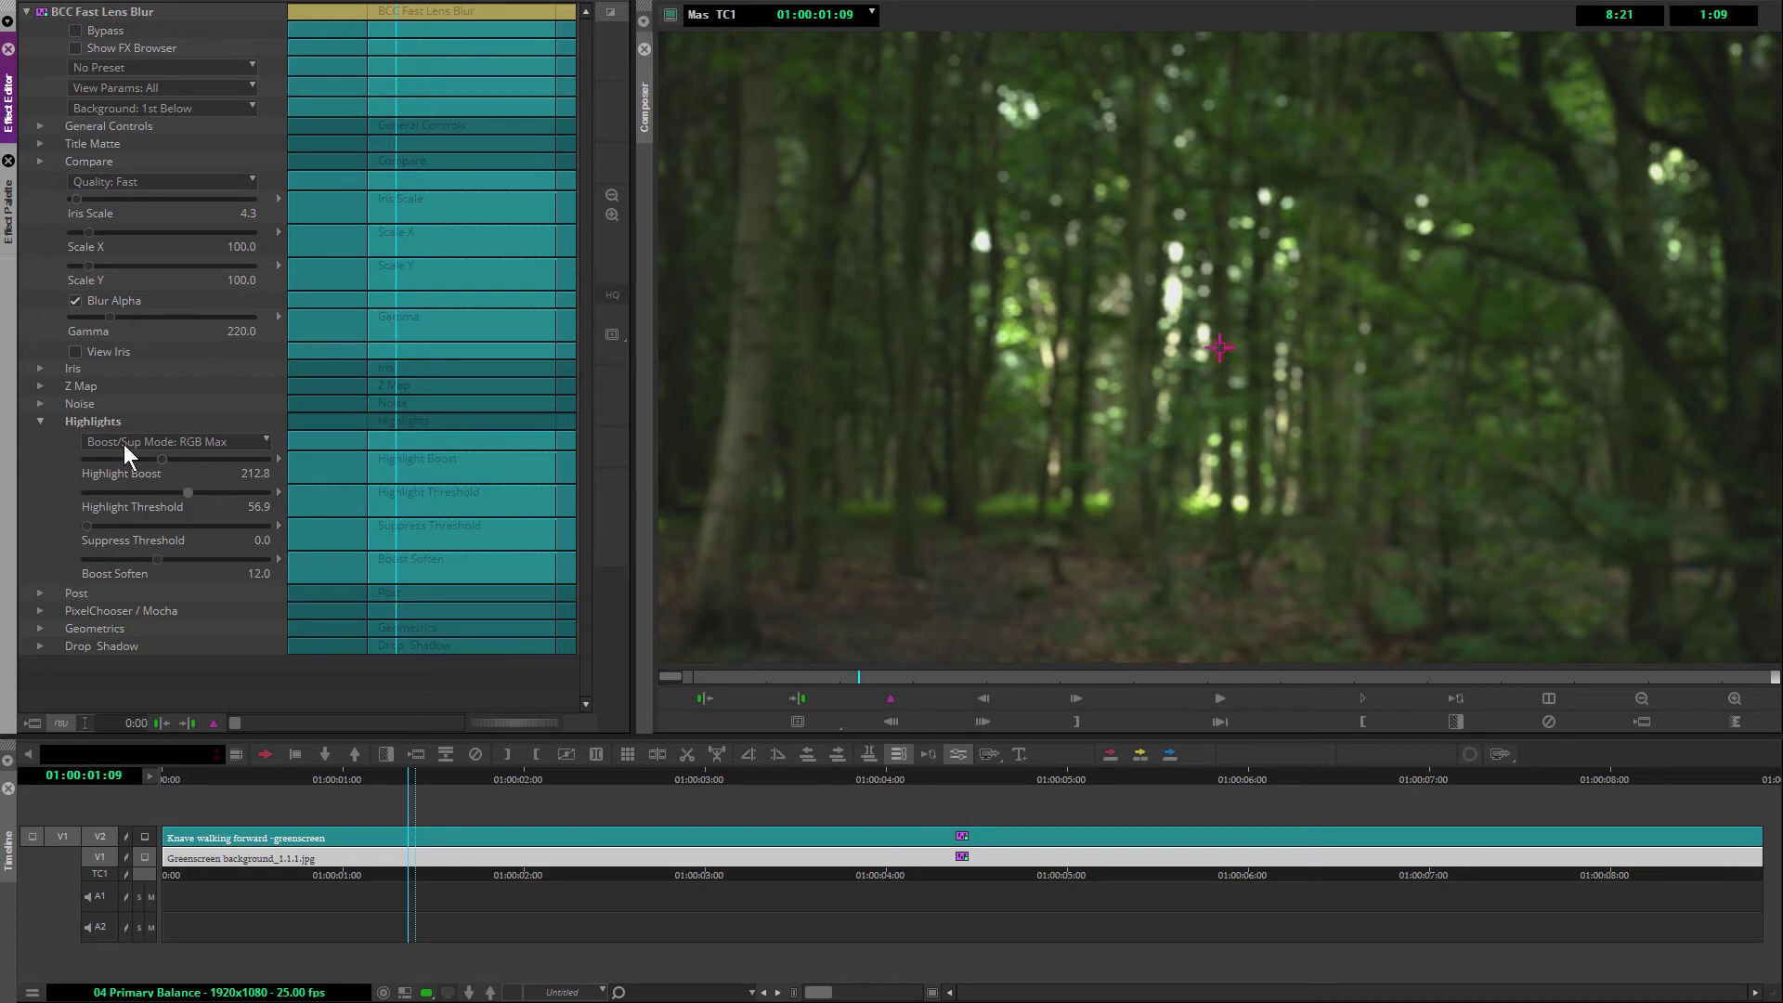
{"action": "mouse_move", "coordinate": [169, 461]}
{"action": "left_mouse_down"}
{"action": "mouse_move", "coordinate": [229, 457]}
{"action": "mouse_move", "coordinate": [150, 465]}
{"action": "left_mouse_up"}
{"action": "left_click_drag", "start_coordinate": [154, 560], "coordinate": [236, 563]}
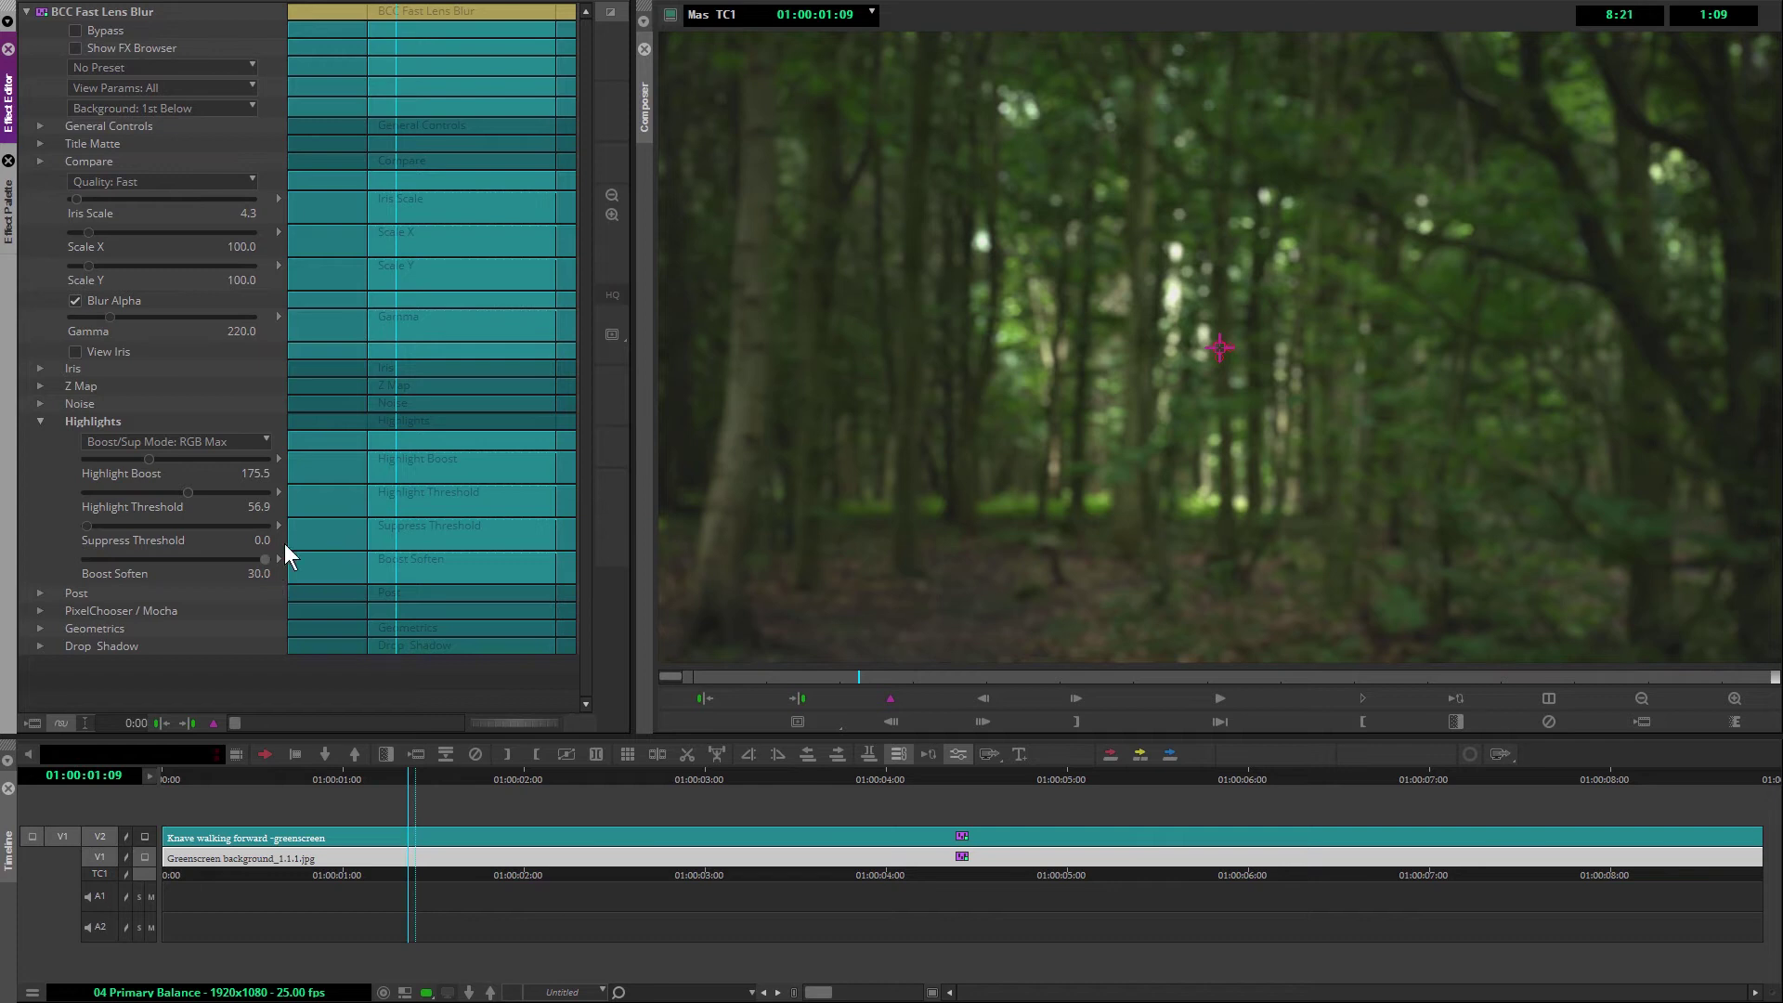
- Try the Luma and Luma Boost to White modes, then set Boost/Sup Mode to RGB Glow
{"action": "left_click", "coordinate": [159, 445]}
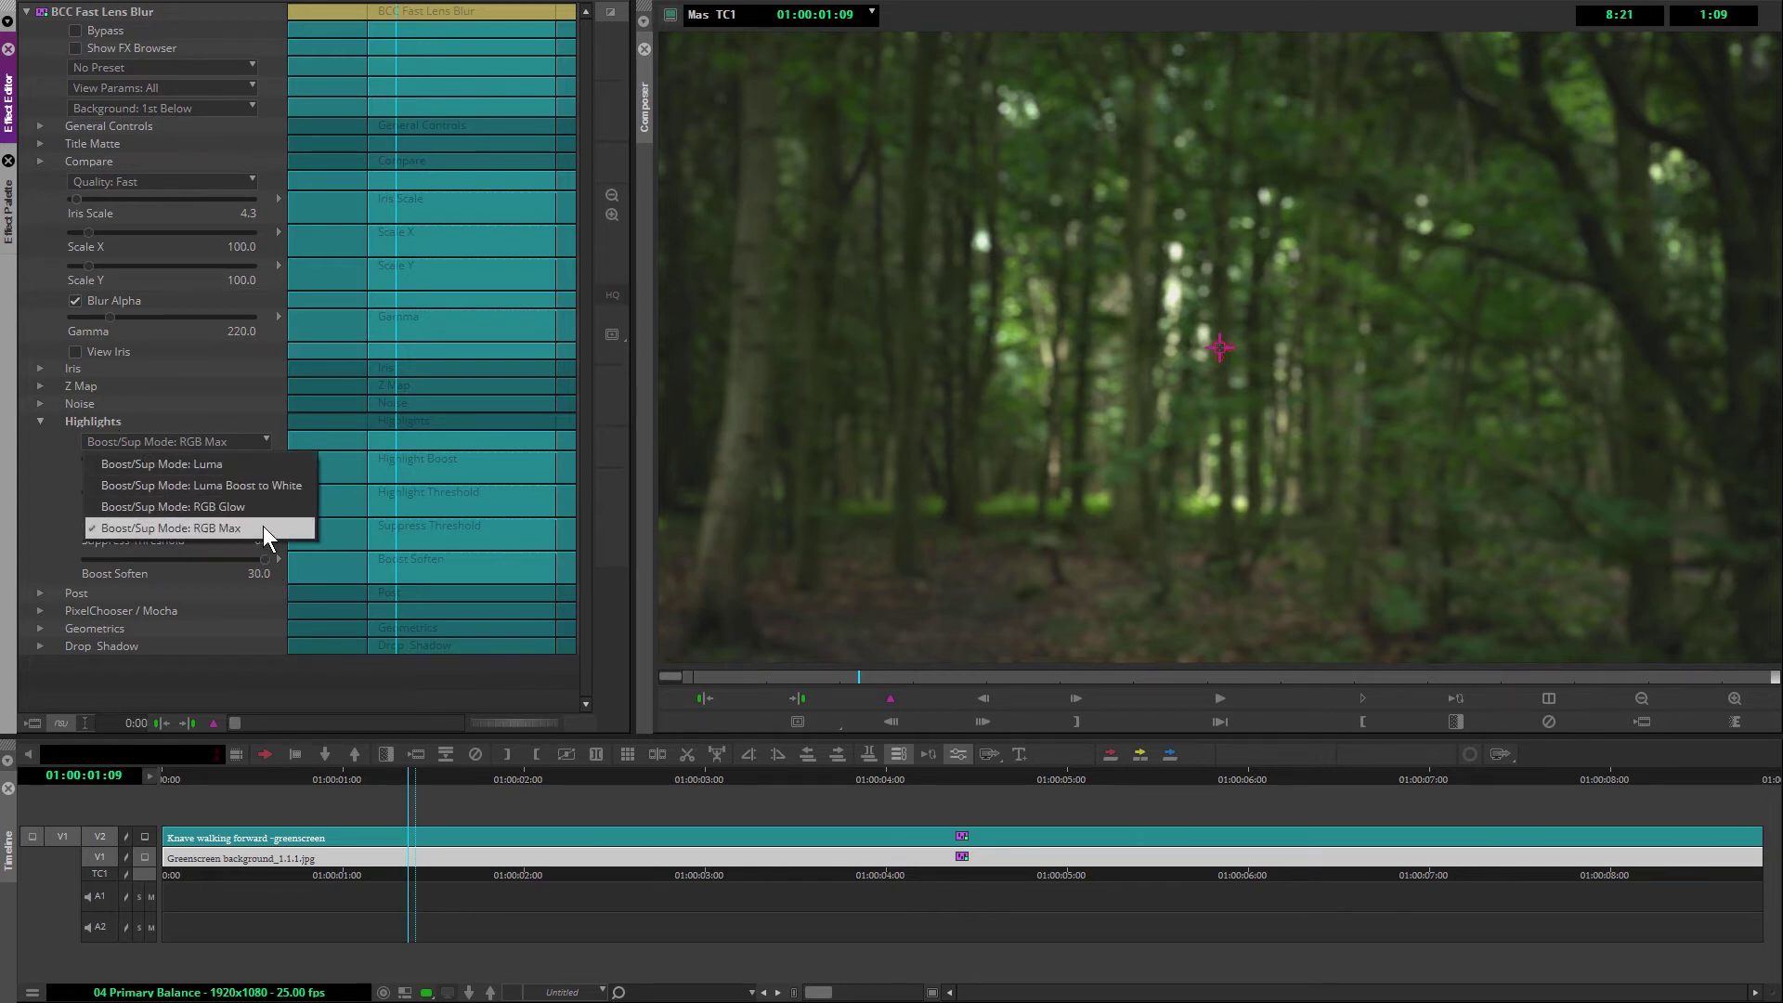
{"action": "left_click", "coordinate": [263, 526]}
{"action": "left_click", "coordinate": [233, 447]}
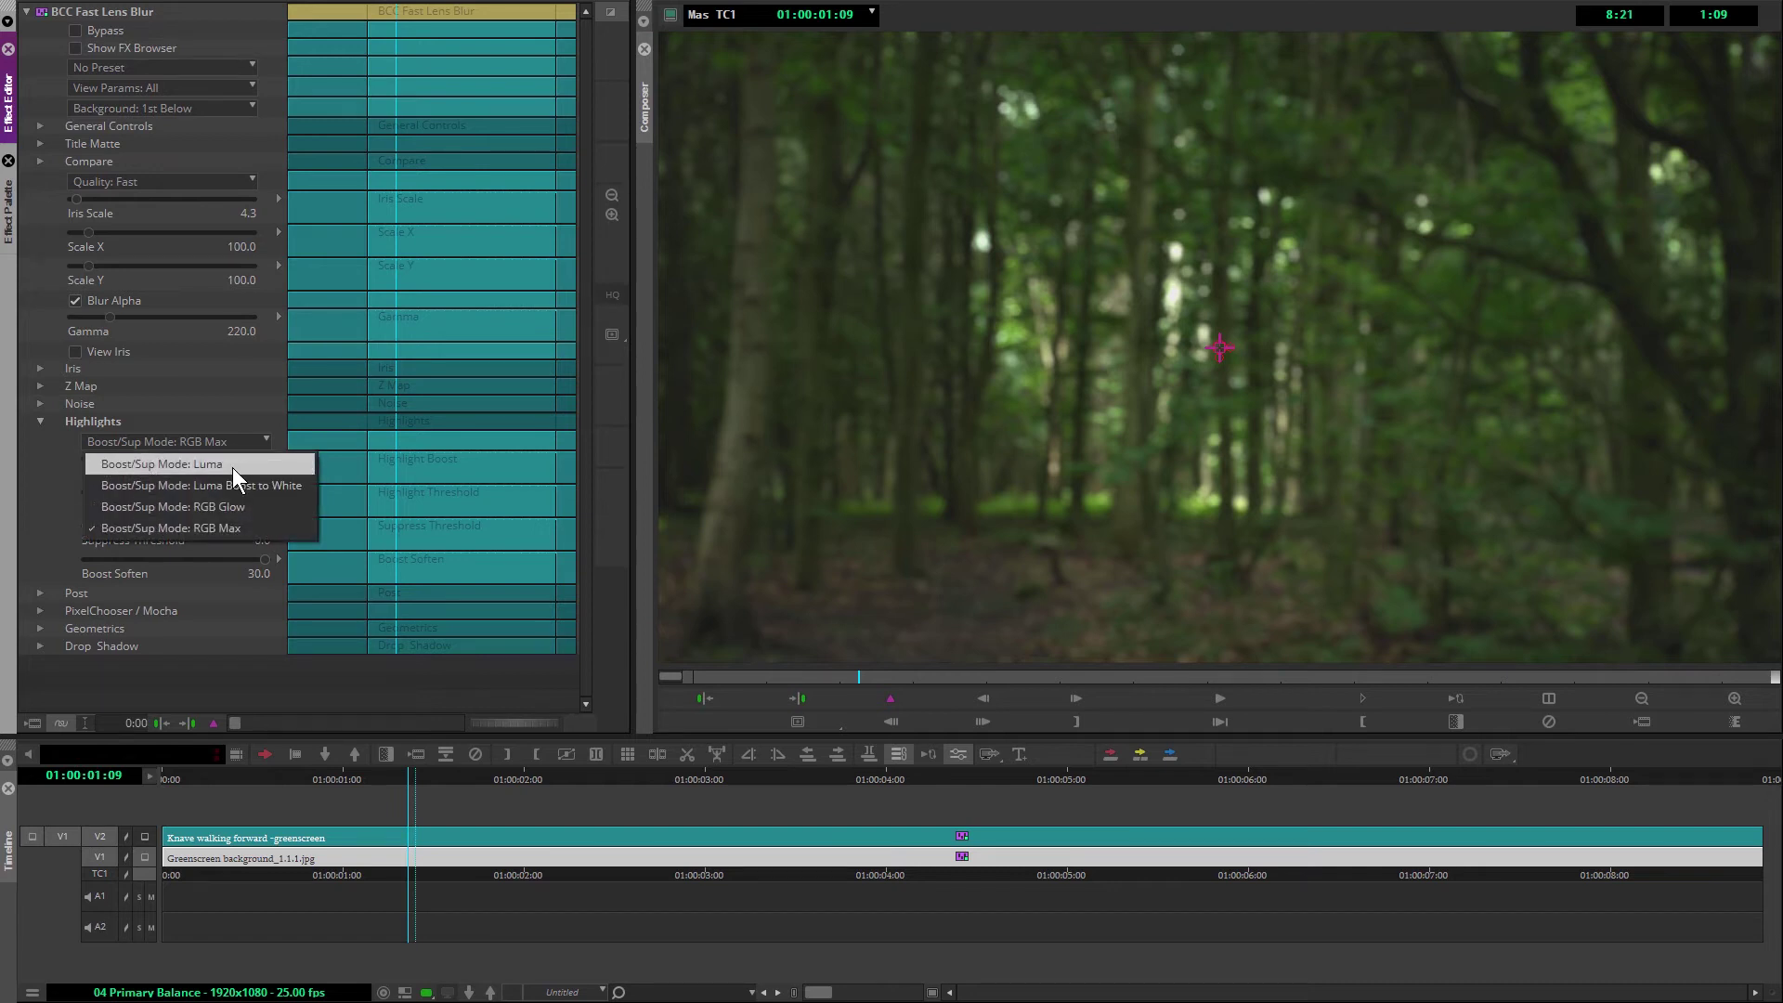
{"action": "left_click", "coordinate": [232, 465]}
{"action": "left_click", "coordinate": [227, 449]}
{"action": "left_click", "coordinate": [236, 487]}
{"action": "left_click", "coordinate": [221, 443]}
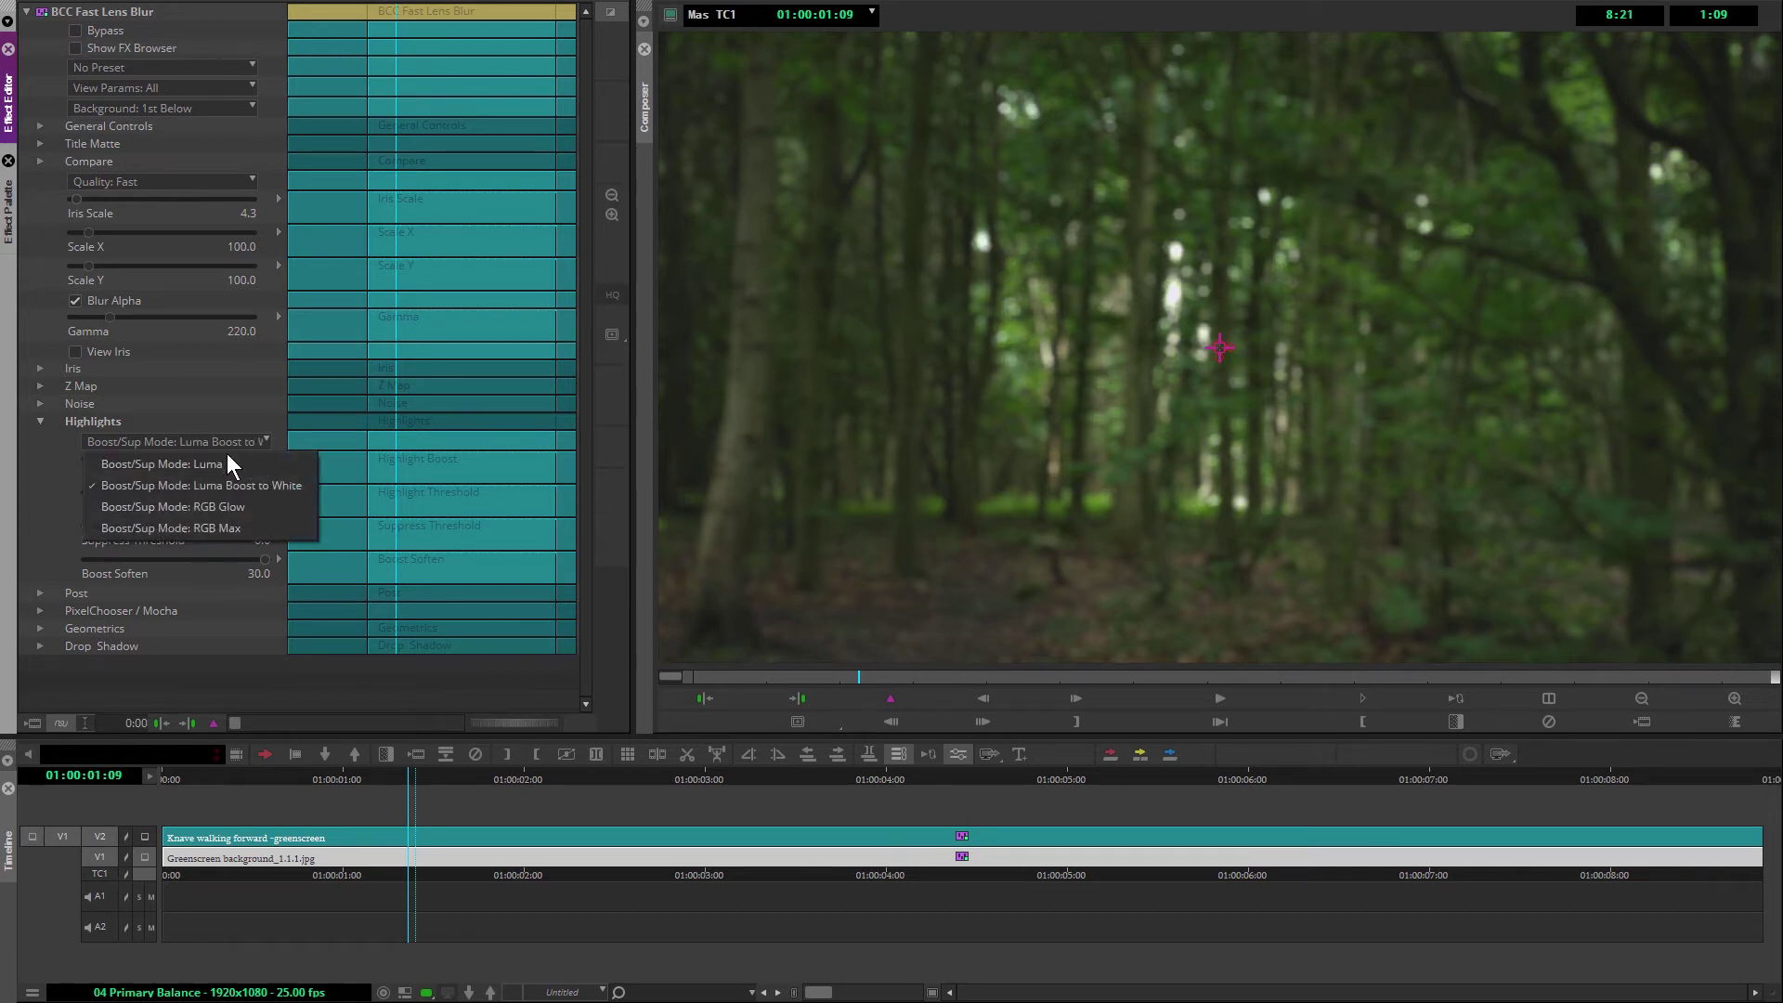
{"action": "left_click", "coordinate": [253, 506]}
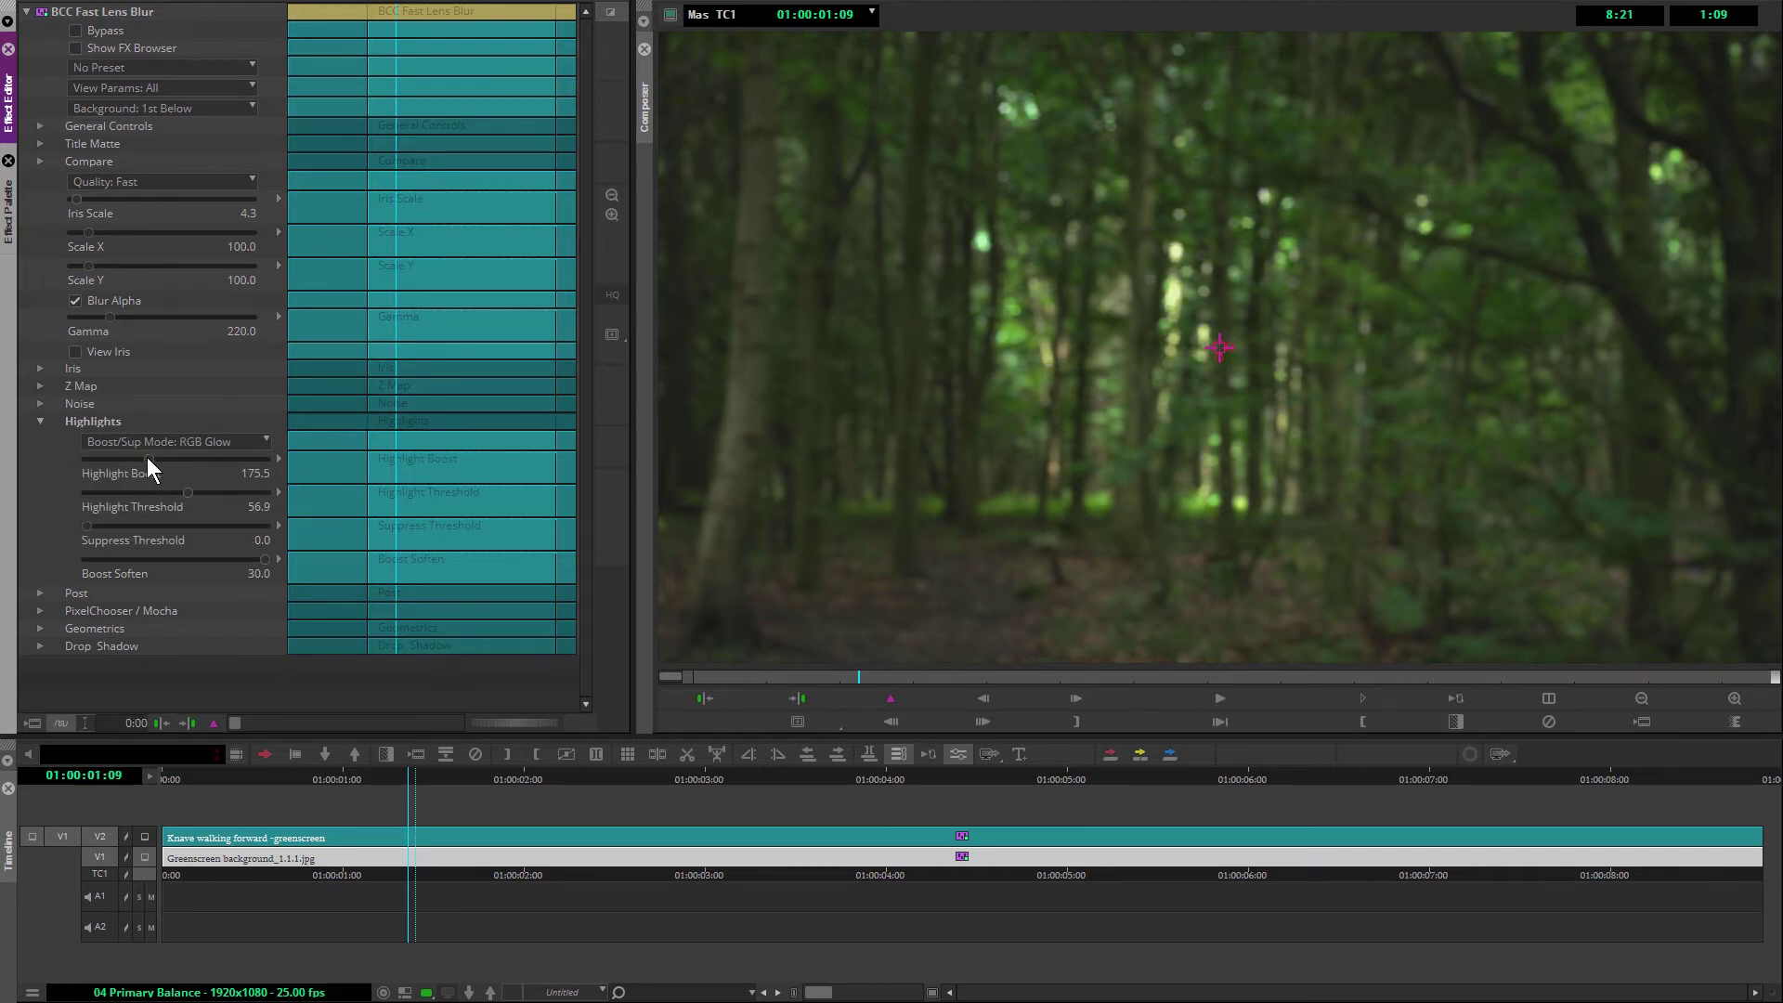
- Set Highlight Boost to 135.6 and Boost Soften to 28.4
{"action": "mouse_move", "coordinate": [147, 458]}
{"action": "left_mouse_down"}
{"action": "mouse_move", "coordinate": [175, 460]}
{"action": "mouse_move", "coordinate": [160, 472]}
{"action": "left_mouse_up"}
{"action": "left_click_drag", "start_coordinate": [266, 559], "coordinate": [87, 559]}
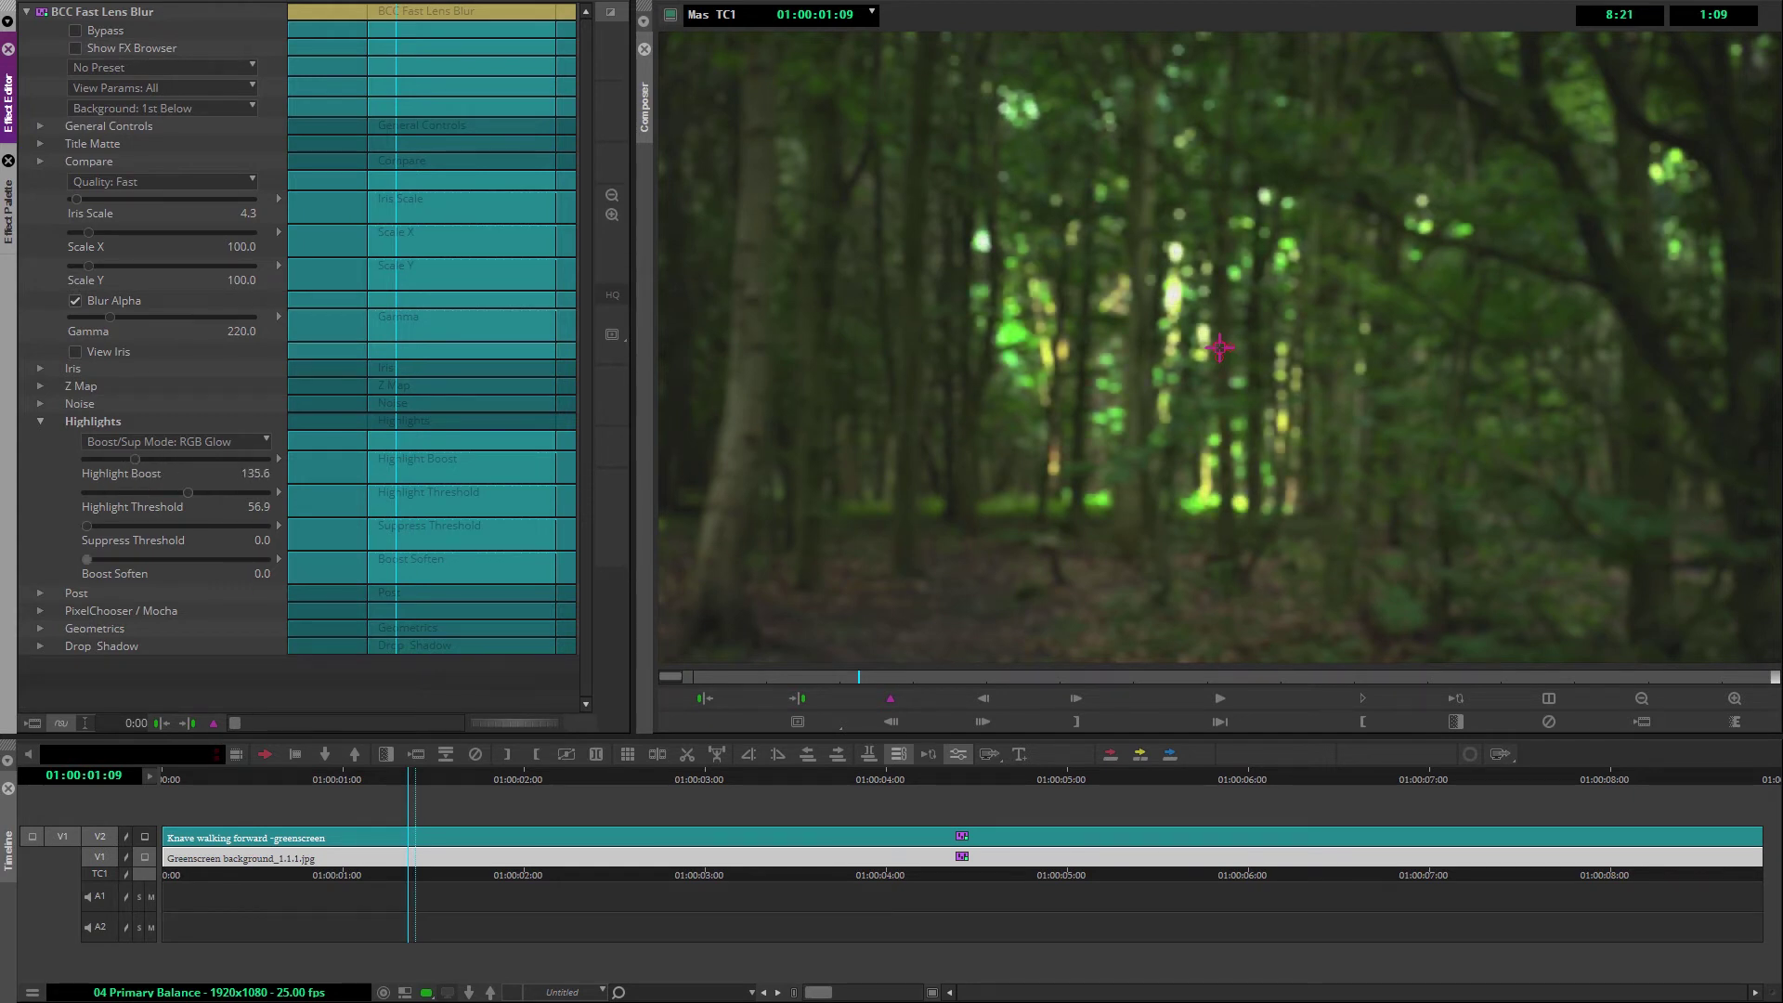
{"action": "key", "text": "ctrl+z"}
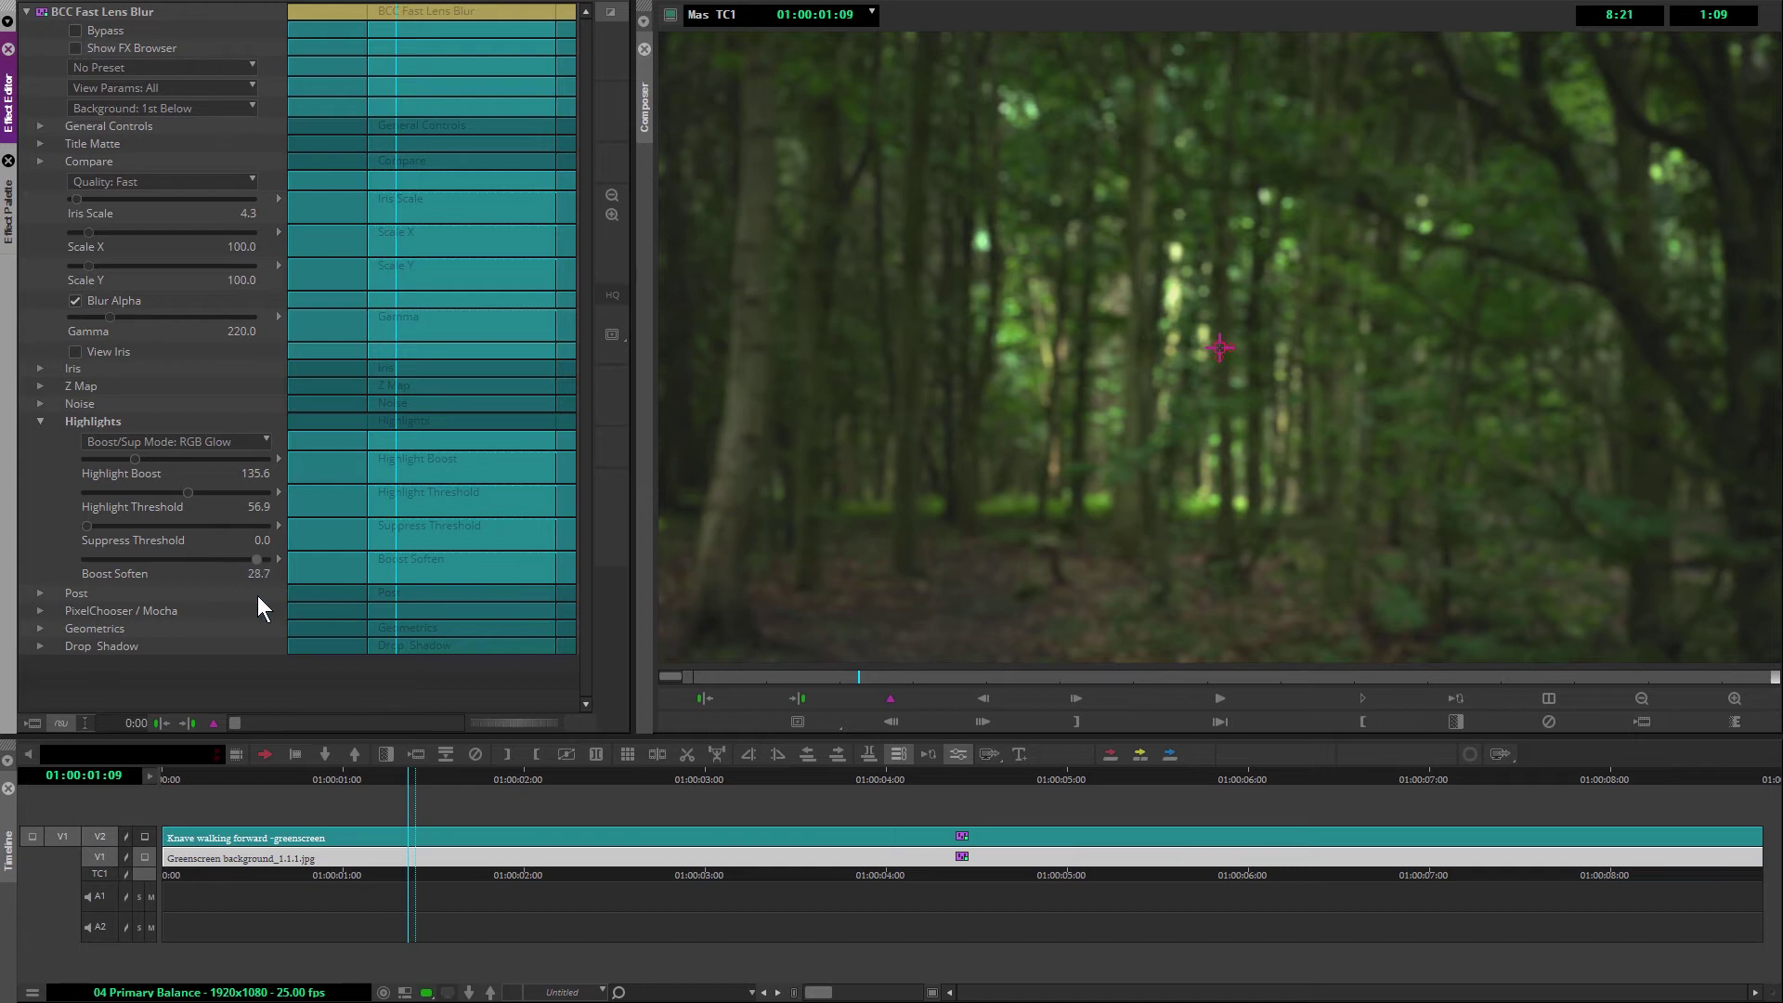
{"action": "left_click_drag", "start_coordinate": [259, 595], "coordinate": [251, 589]}
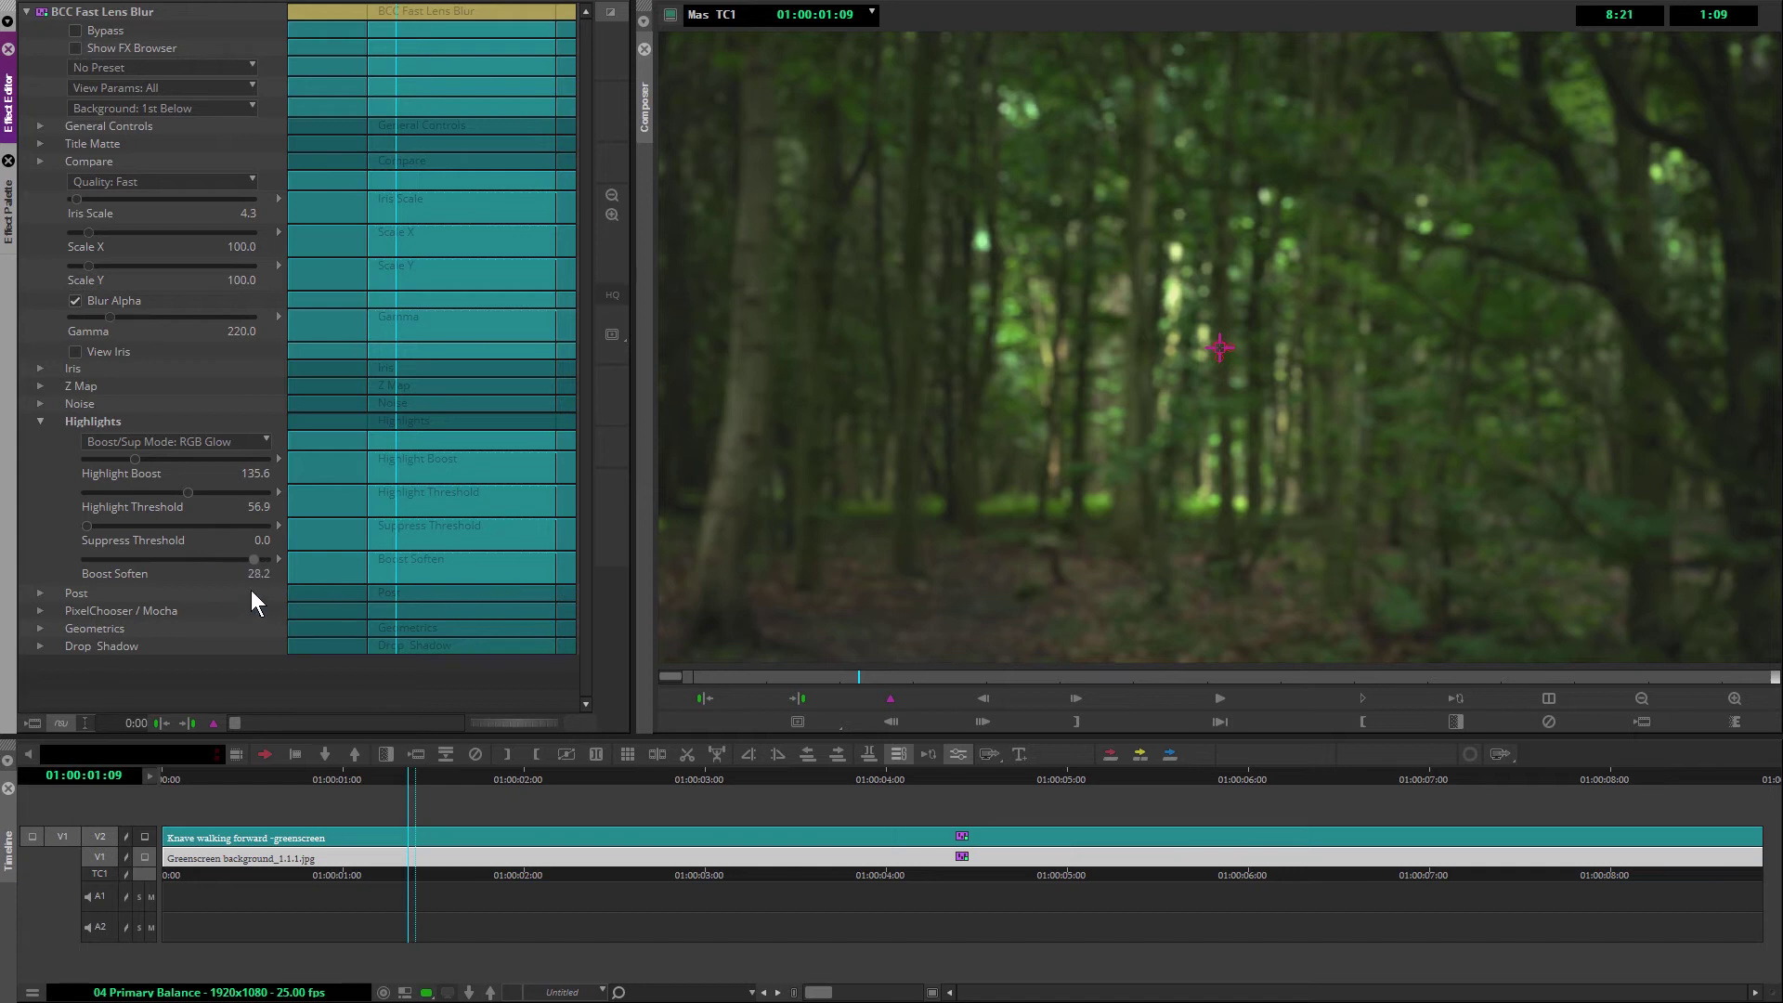
- Collapse Highlights and bring Iris Scale back to 5.3 after testing a stronger blur
{"action": "left_click", "coordinate": [43, 418]}
{"action": "left_click_drag", "start_coordinate": [76, 199], "coordinate": [97, 196]}
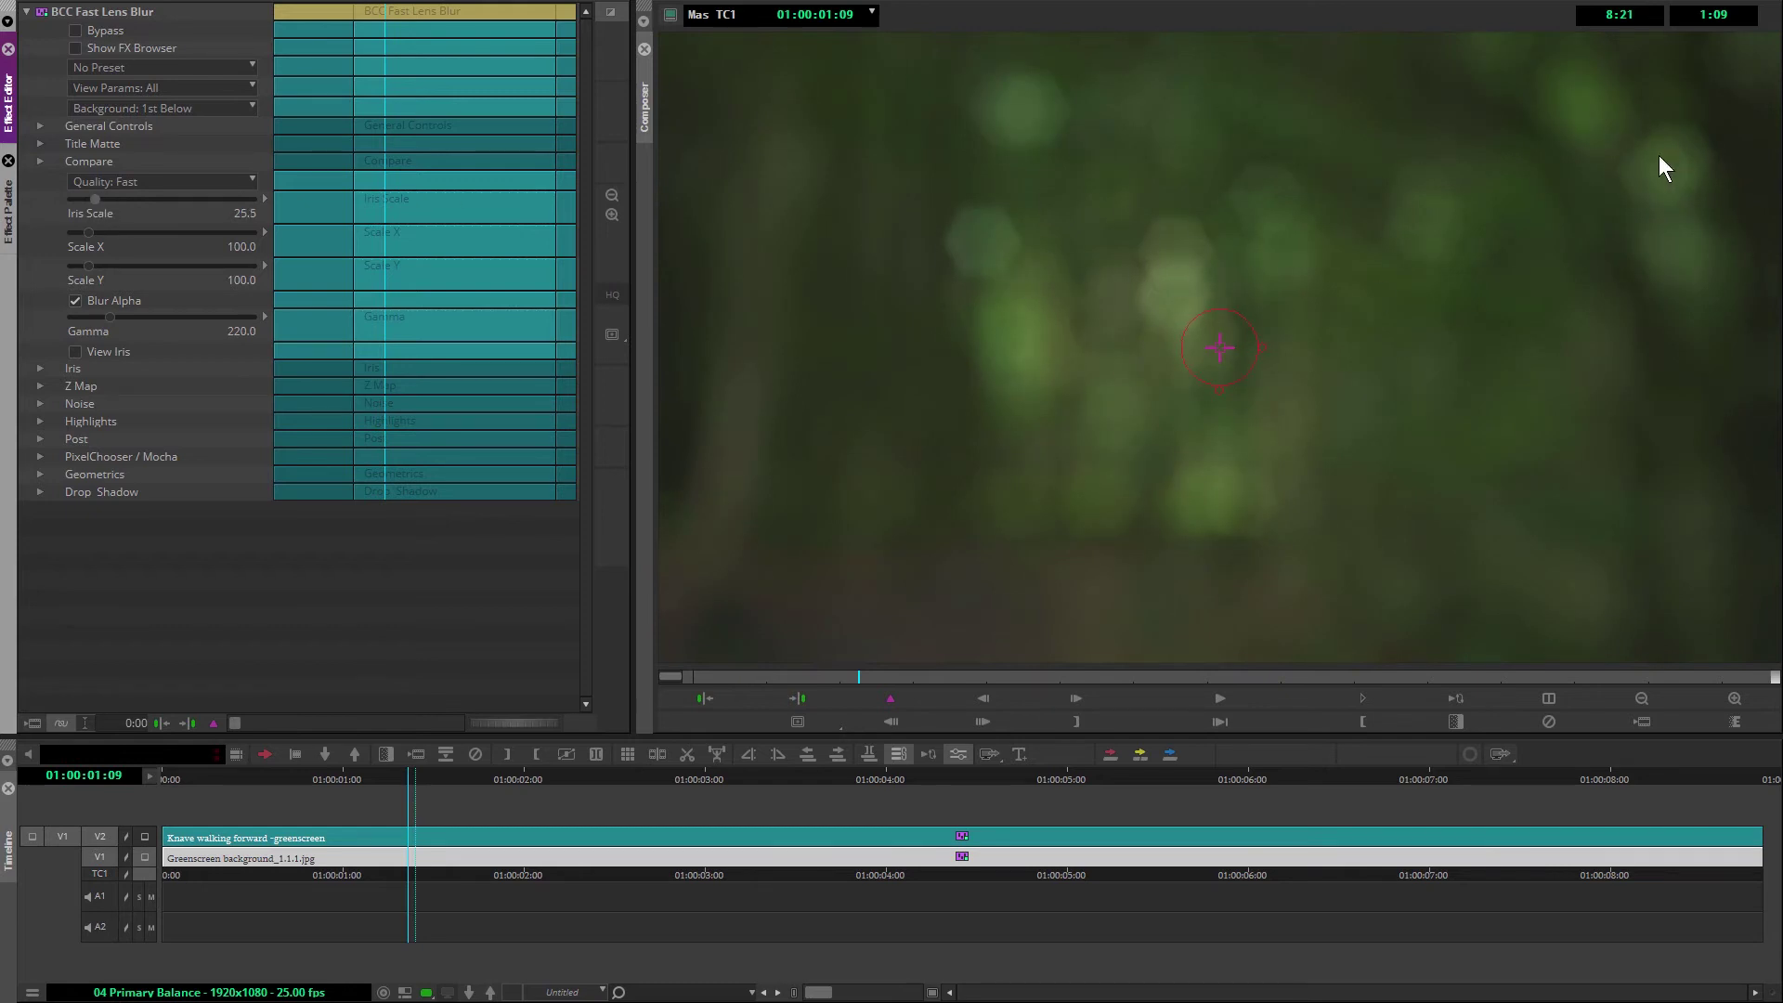
{"action": "left_click_drag", "start_coordinate": [95, 200], "coordinate": [75, 200]}
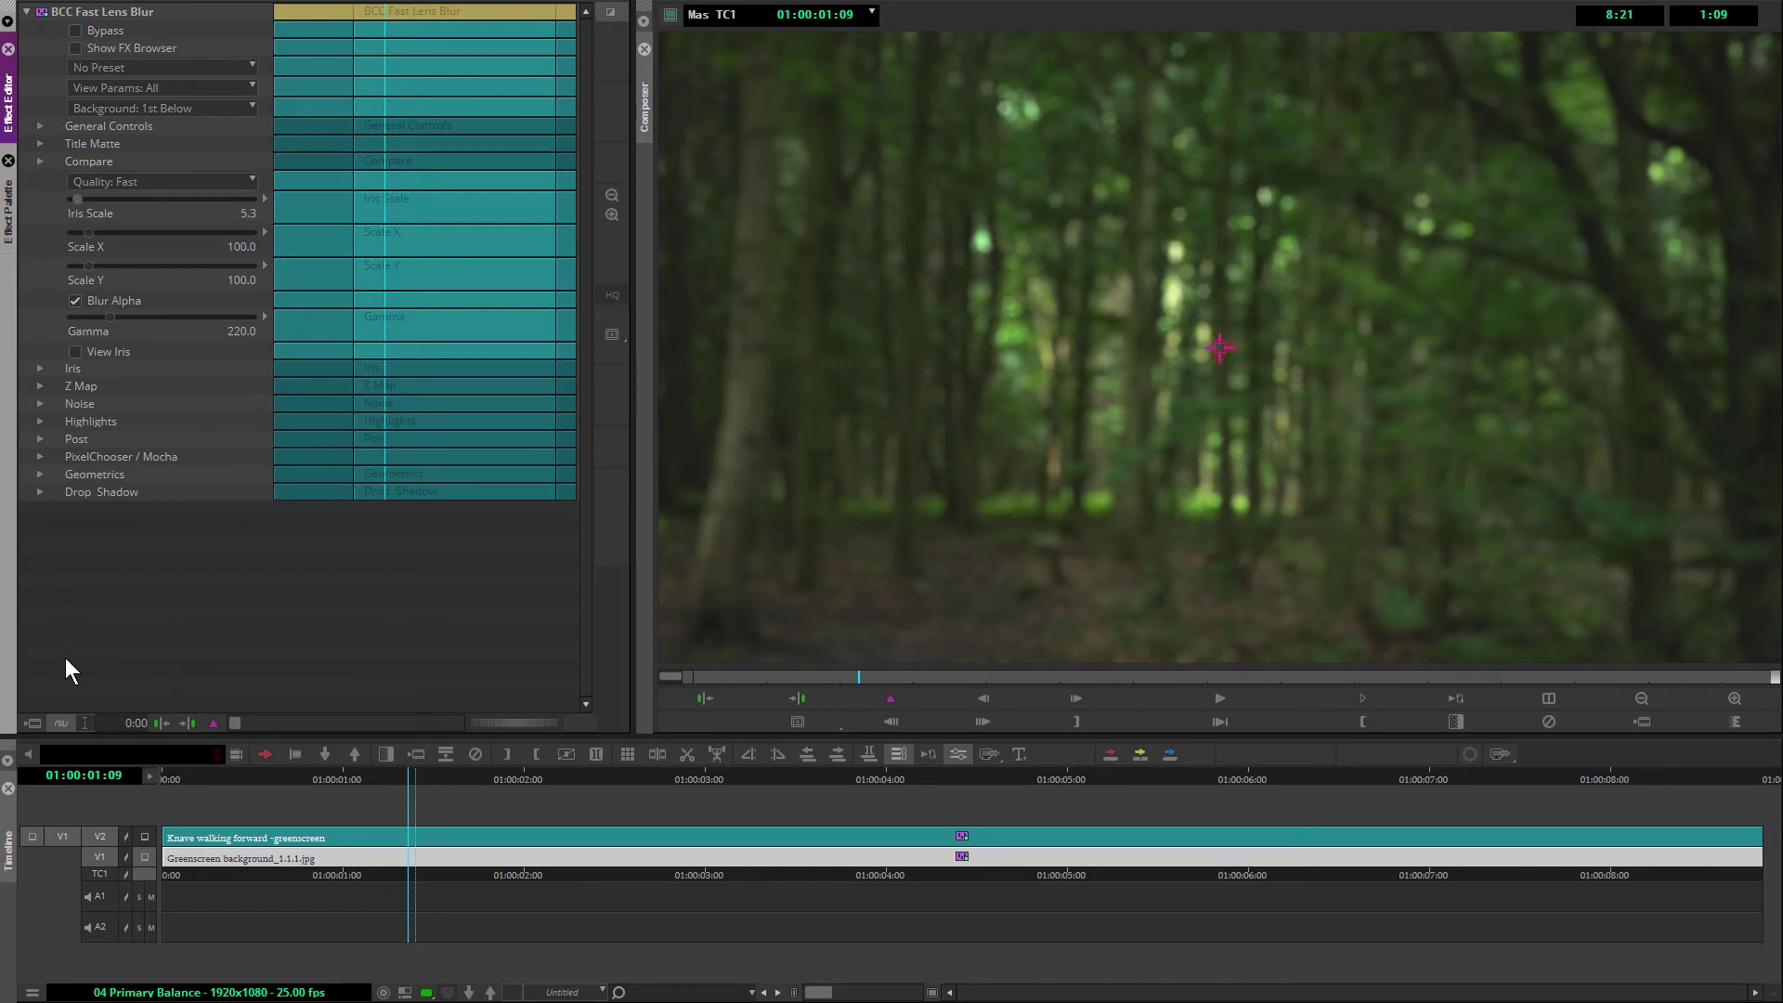
- Compare the knight over the blurred forest, loop-review the composite, and expand PixelChooser / Mocha
{"action": "left_click", "coordinate": [145, 855]}
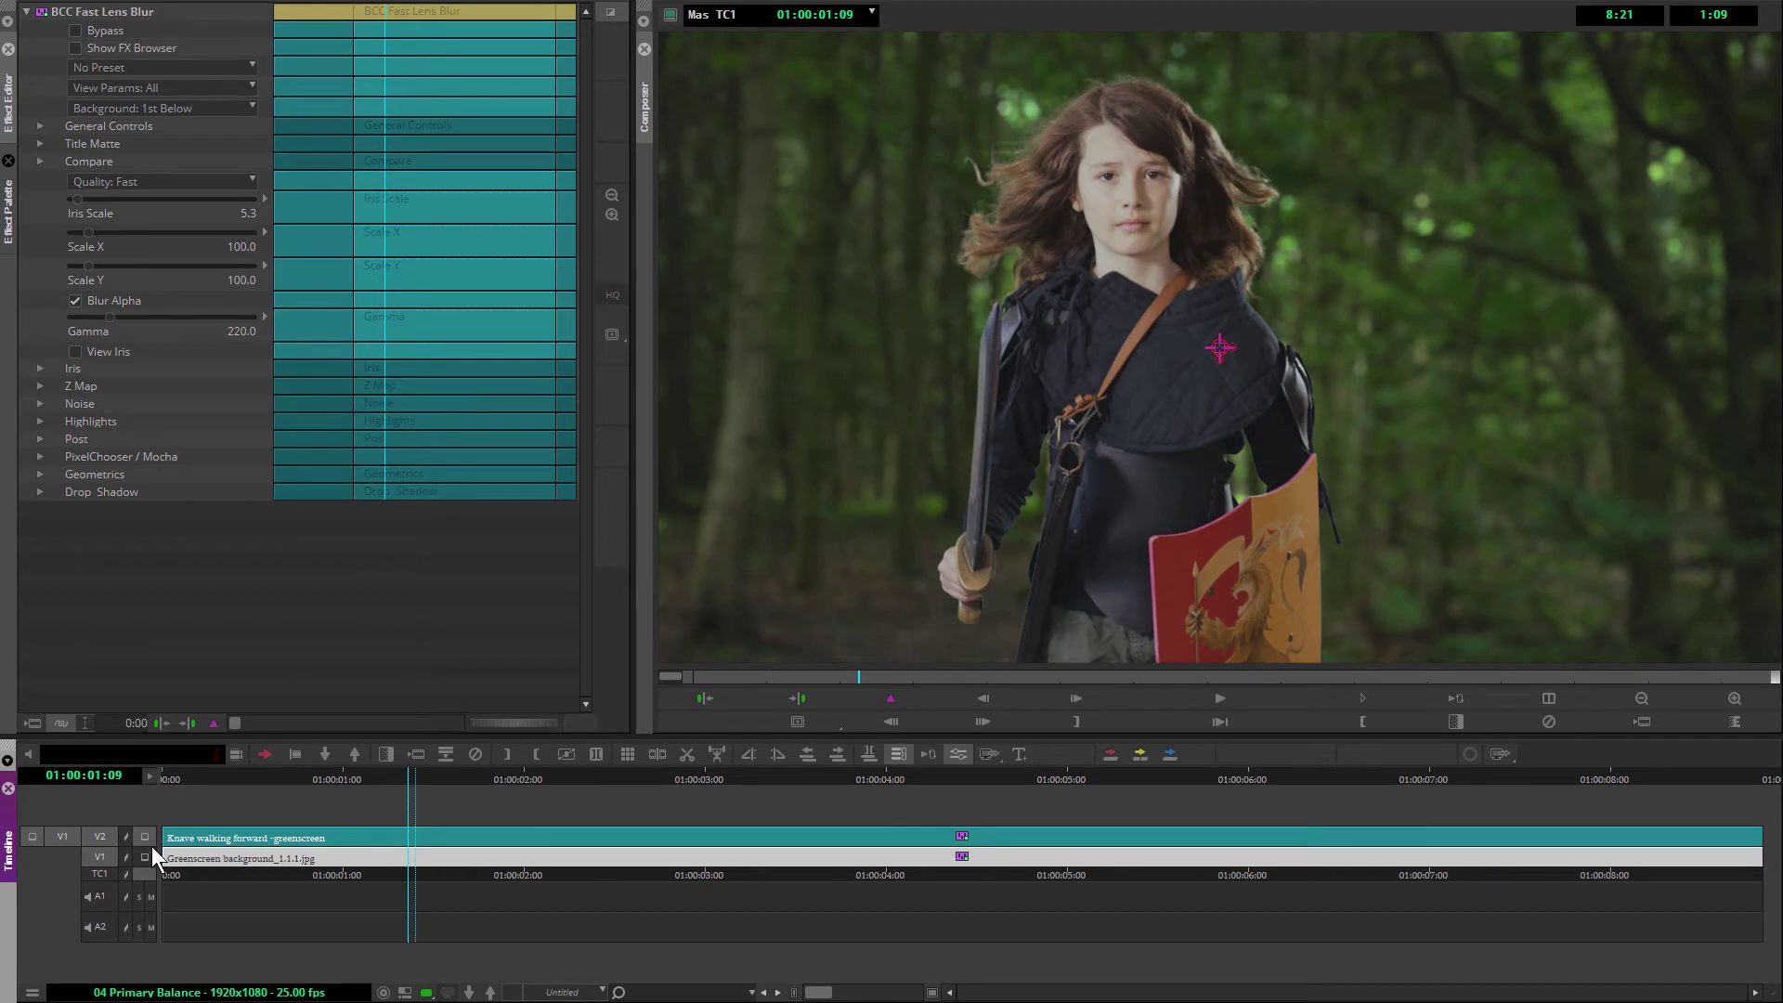
{"action": "left_click", "coordinate": [144, 852]}
{"action": "left_click", "coordinate": [143, 853]}
{"action": "left_click", "coordinate": [1450, 699]}
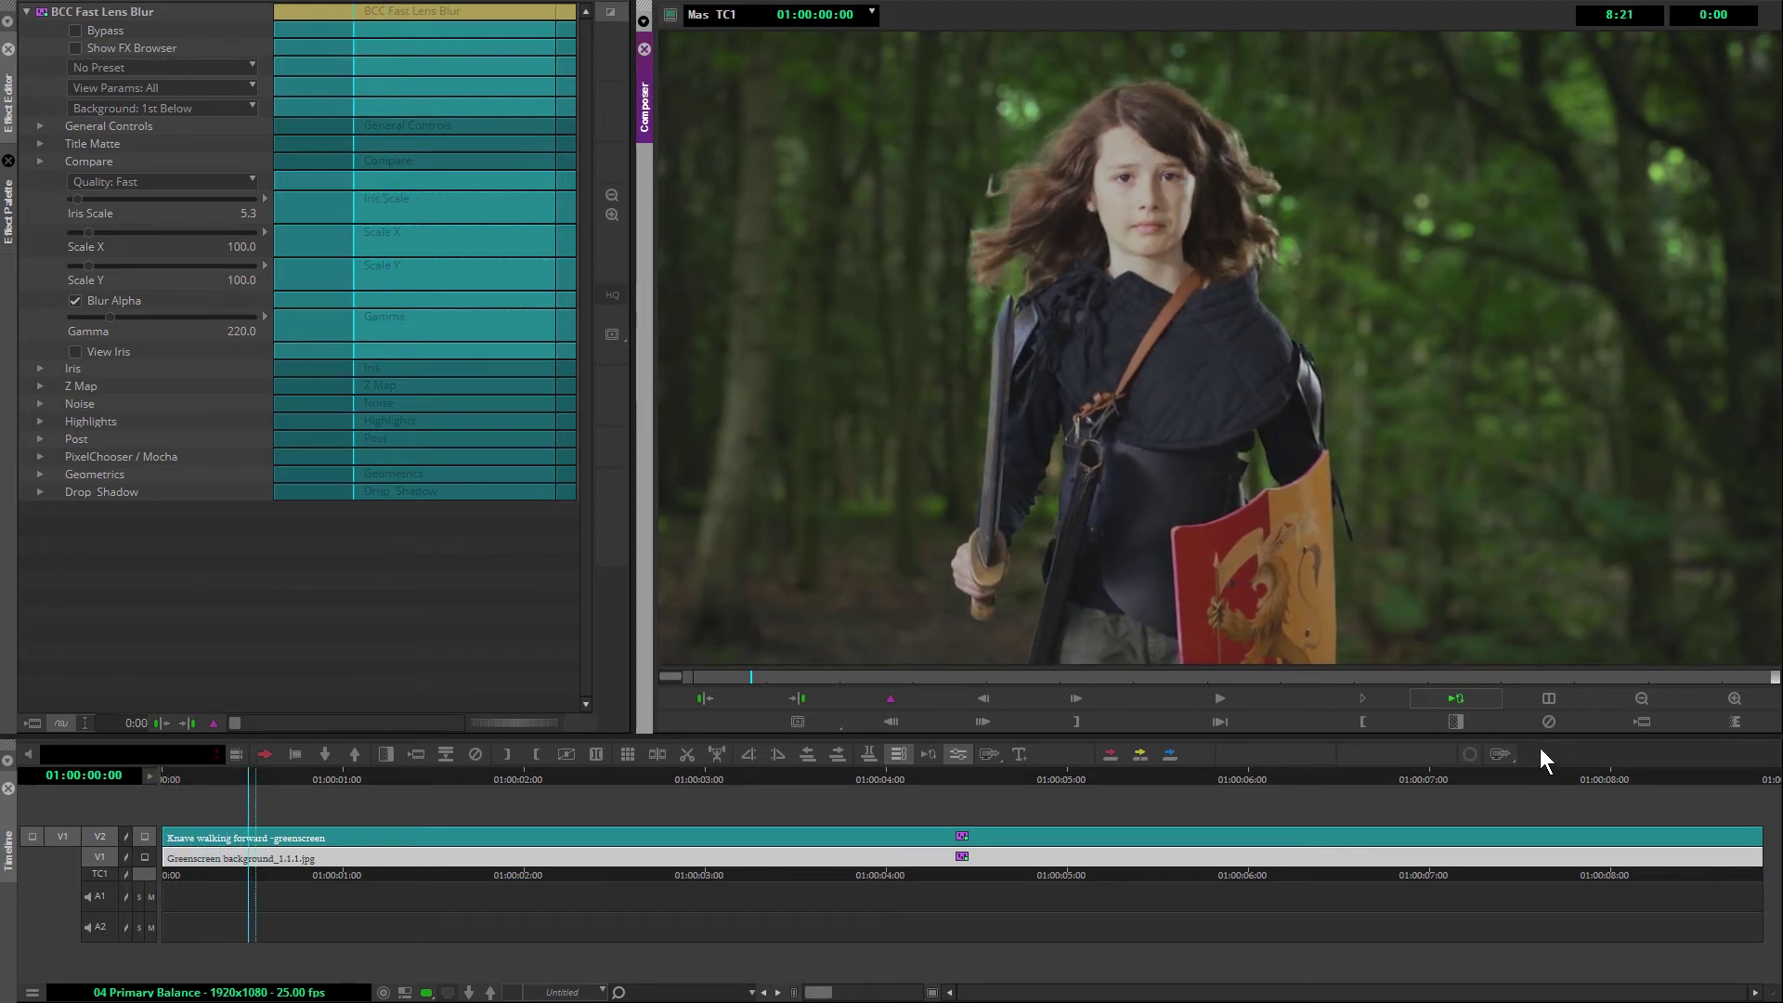
{"action": "left_click", "coordinate": [1259, 693]}
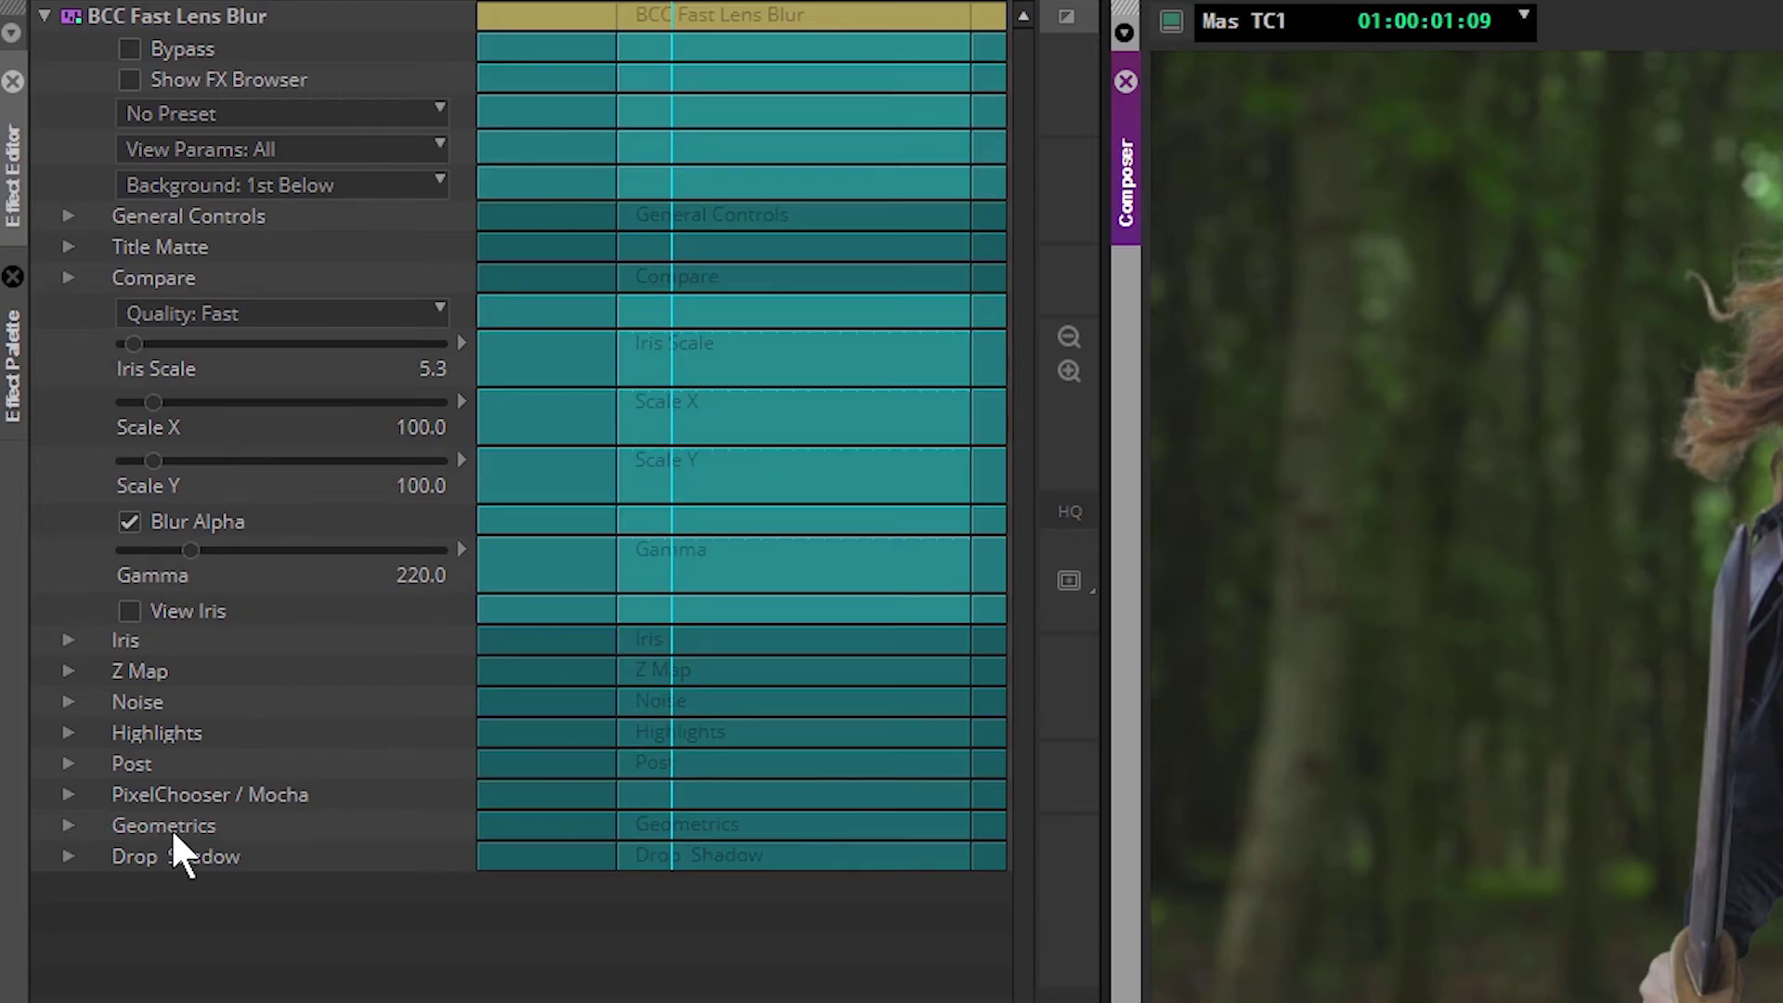
{"action": "left_click", "coordinate": [70, 794]}
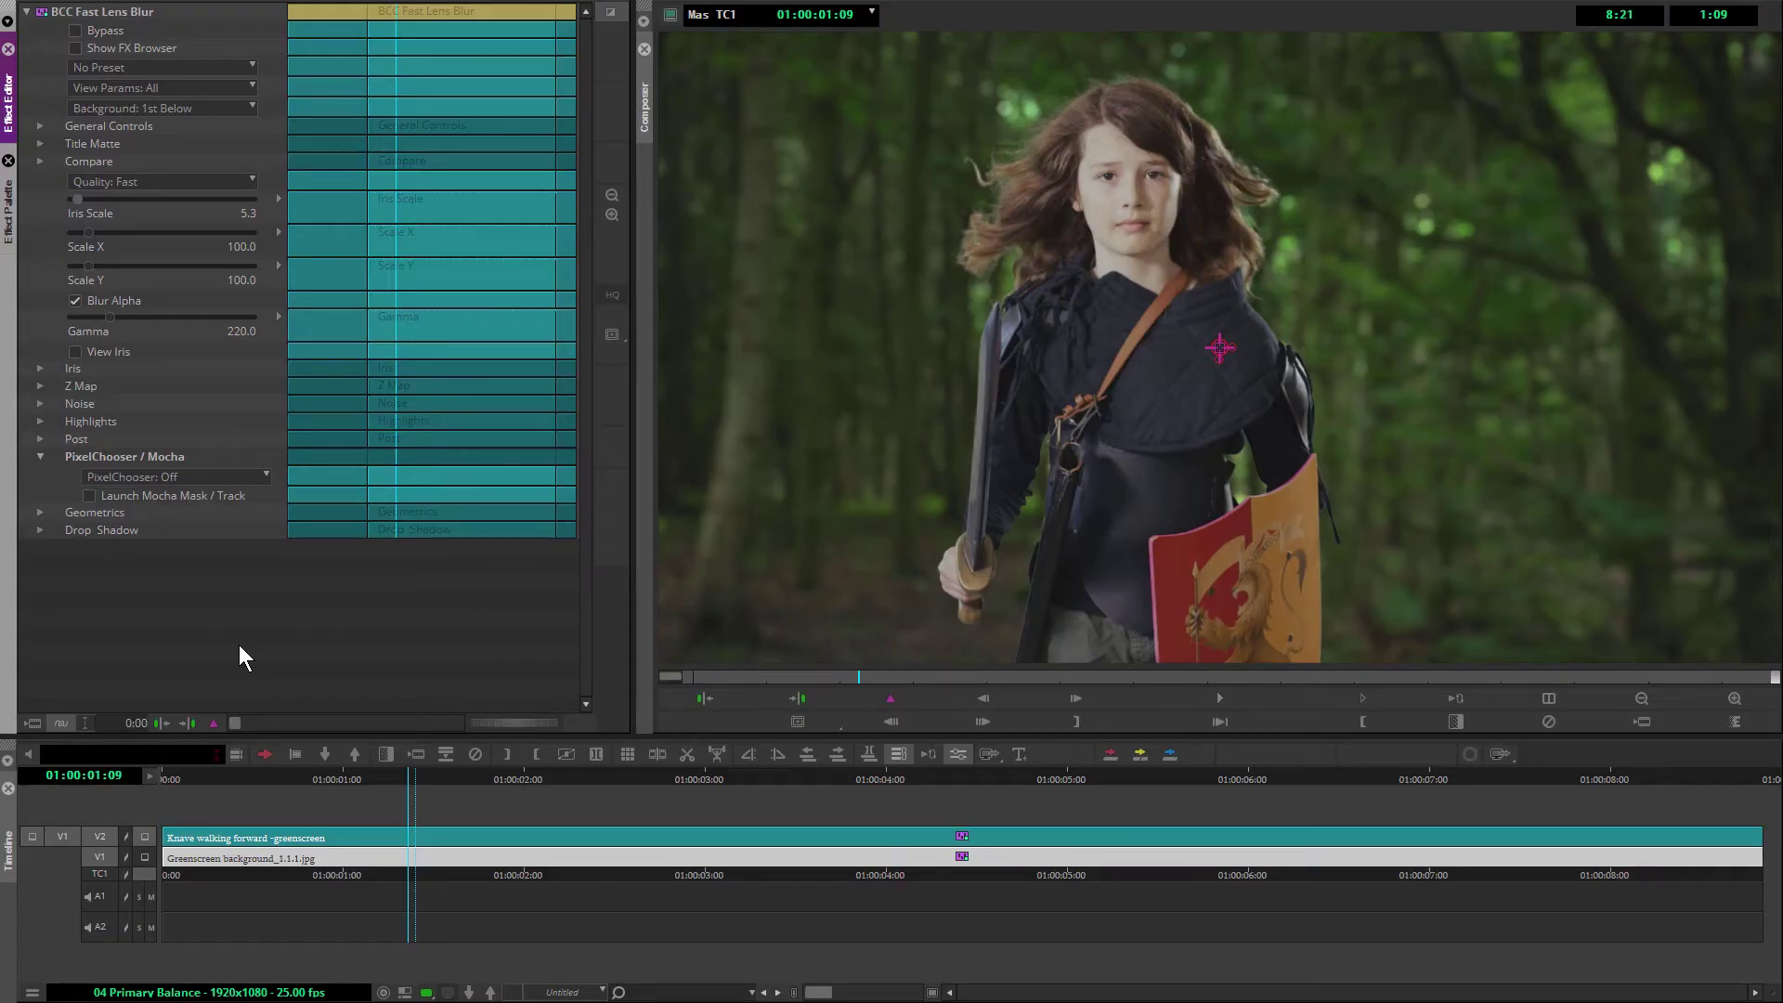
- Turn PixelChooser on for the lens blur and hide the knight's V2 layer
{"action": "left_click", "coordinate": [227, 478]}
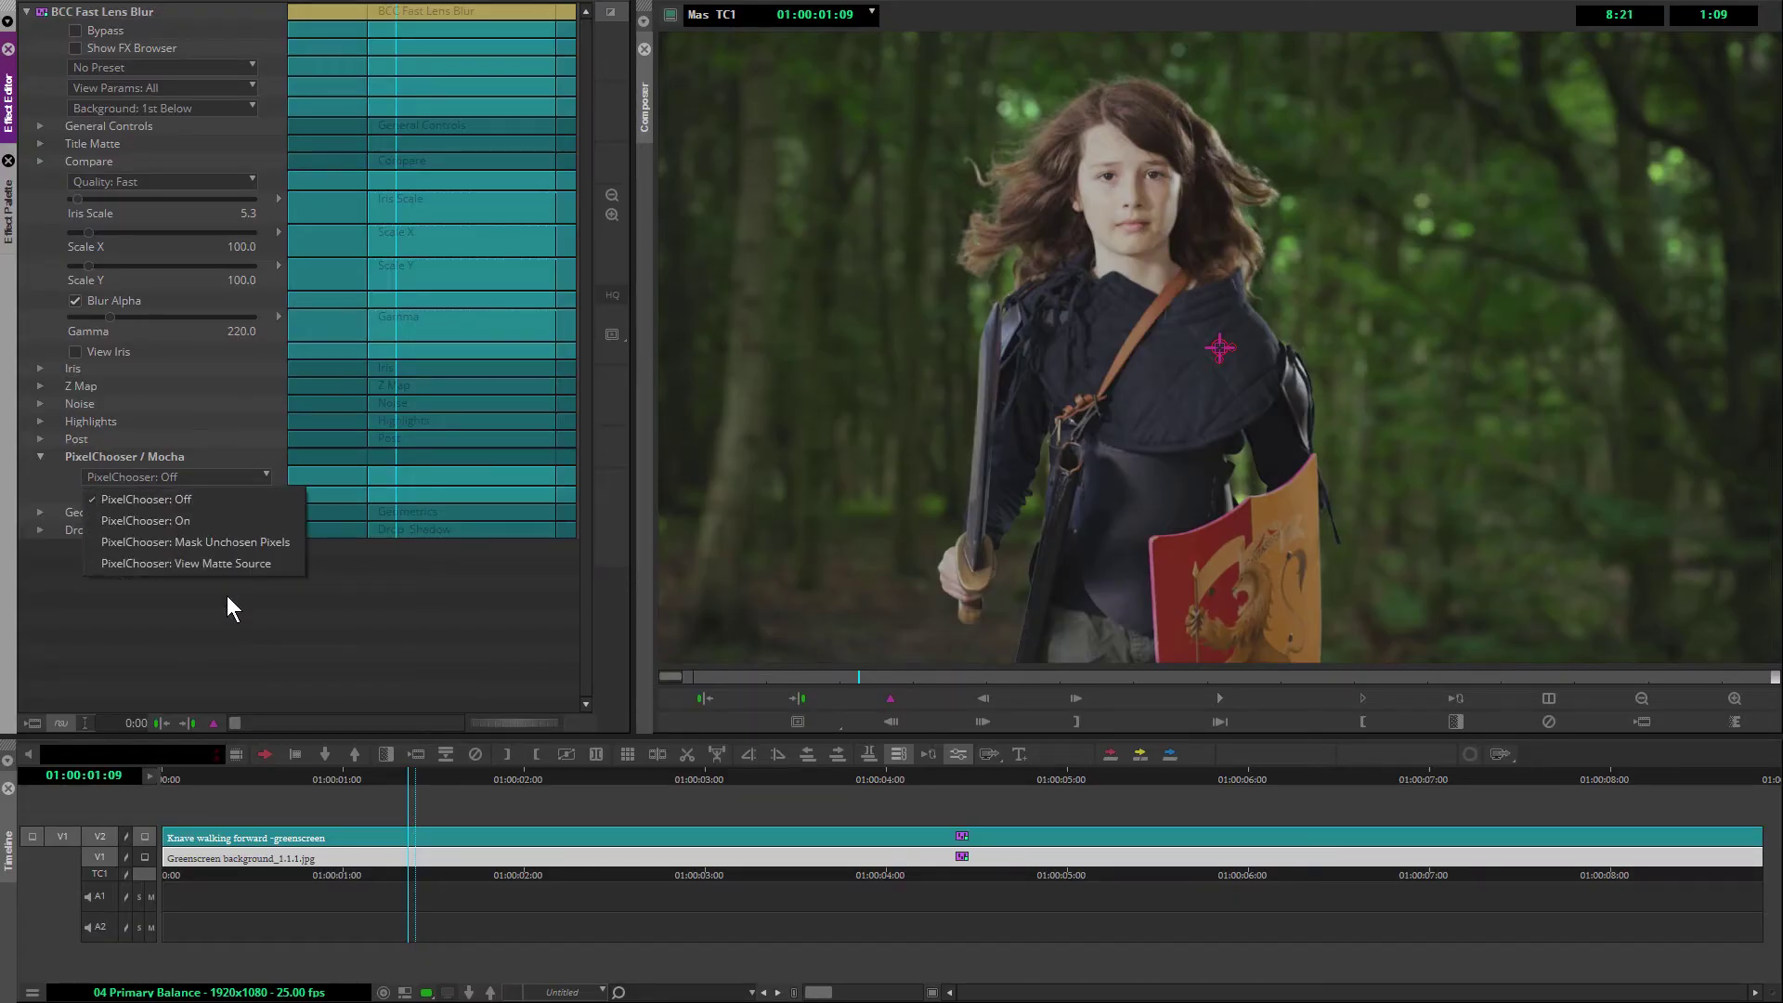
{"action": "left_click", "coordinate": [206, 521]}
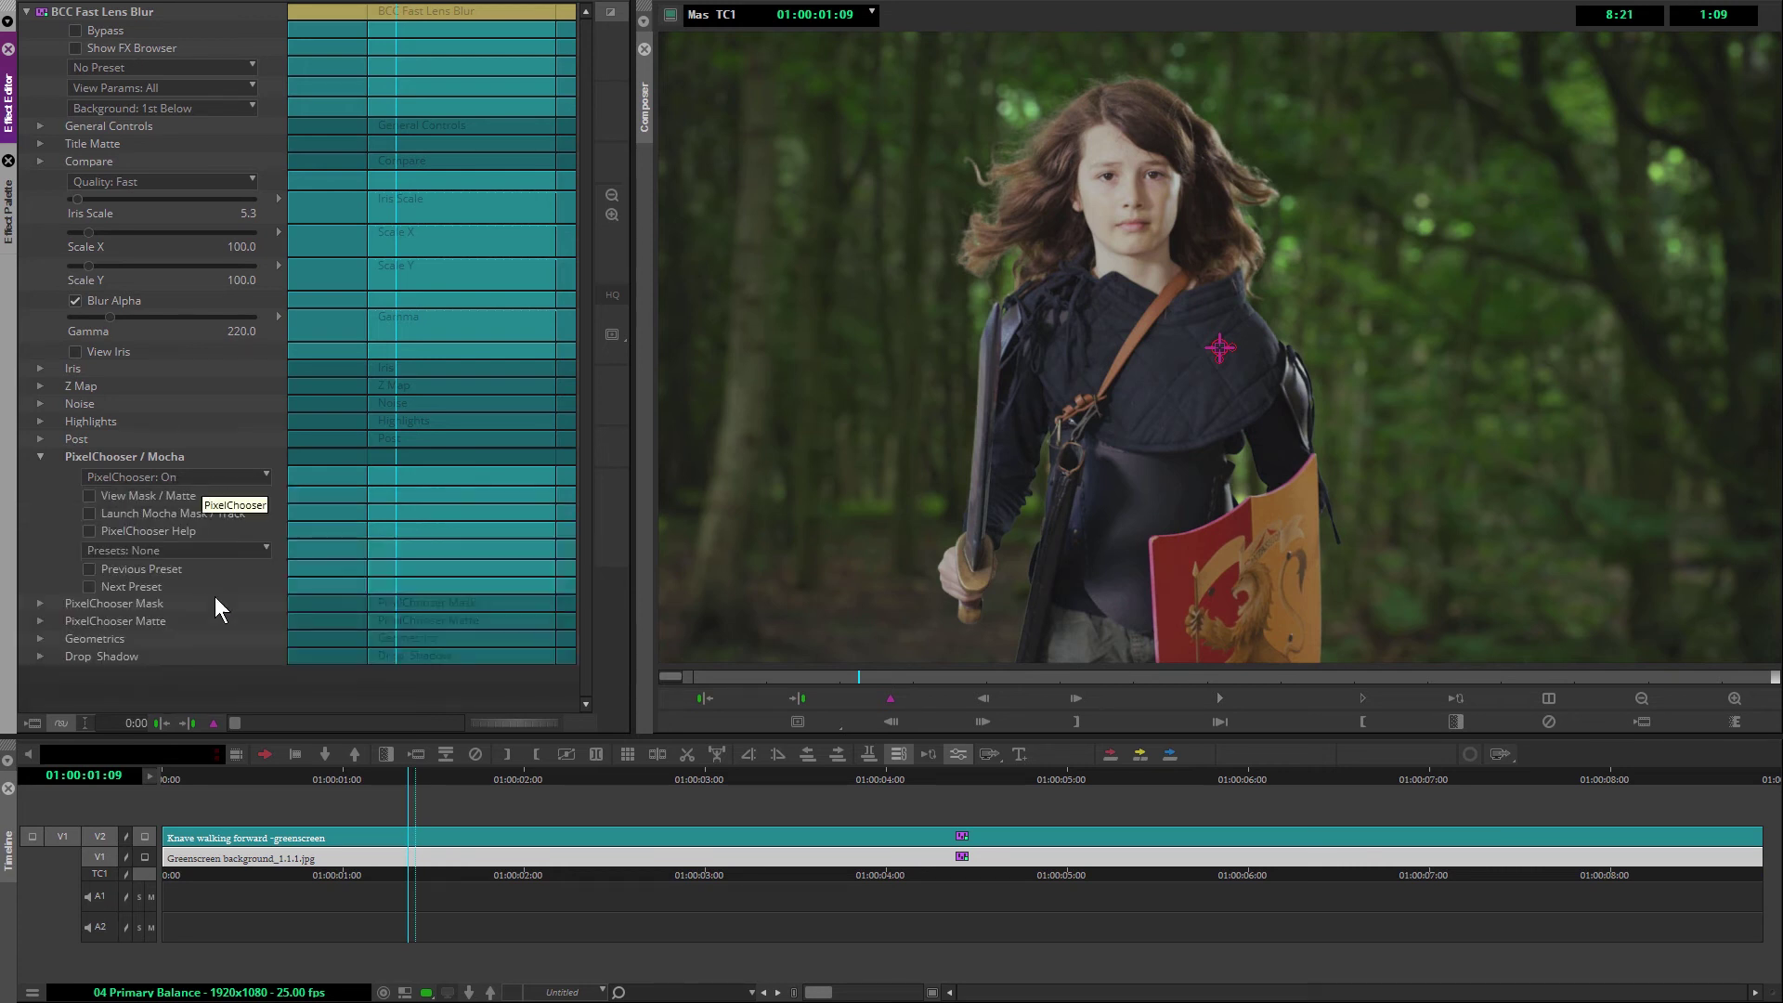
{"action": "left_click", "coordinate": [144, 857]}
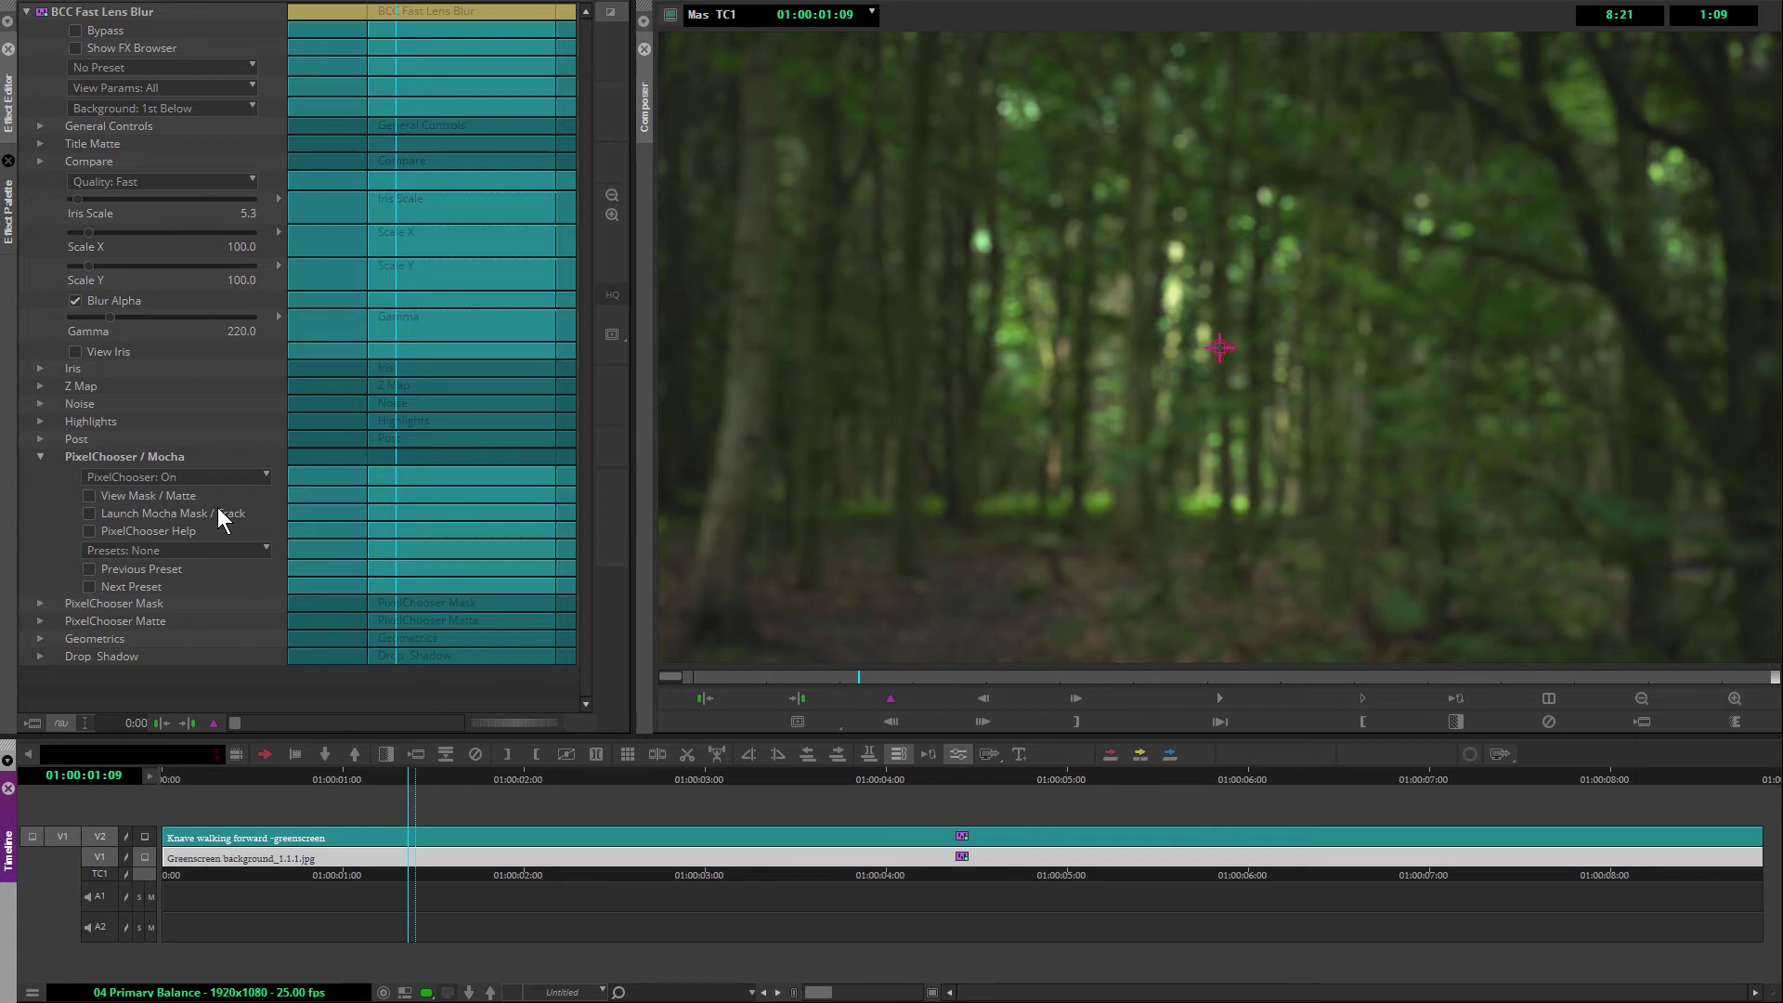
- Expand the PixelChooser Mask settings and bring up the mask Shape list
{"action": "left_click", "coordinate": [40, 621]}
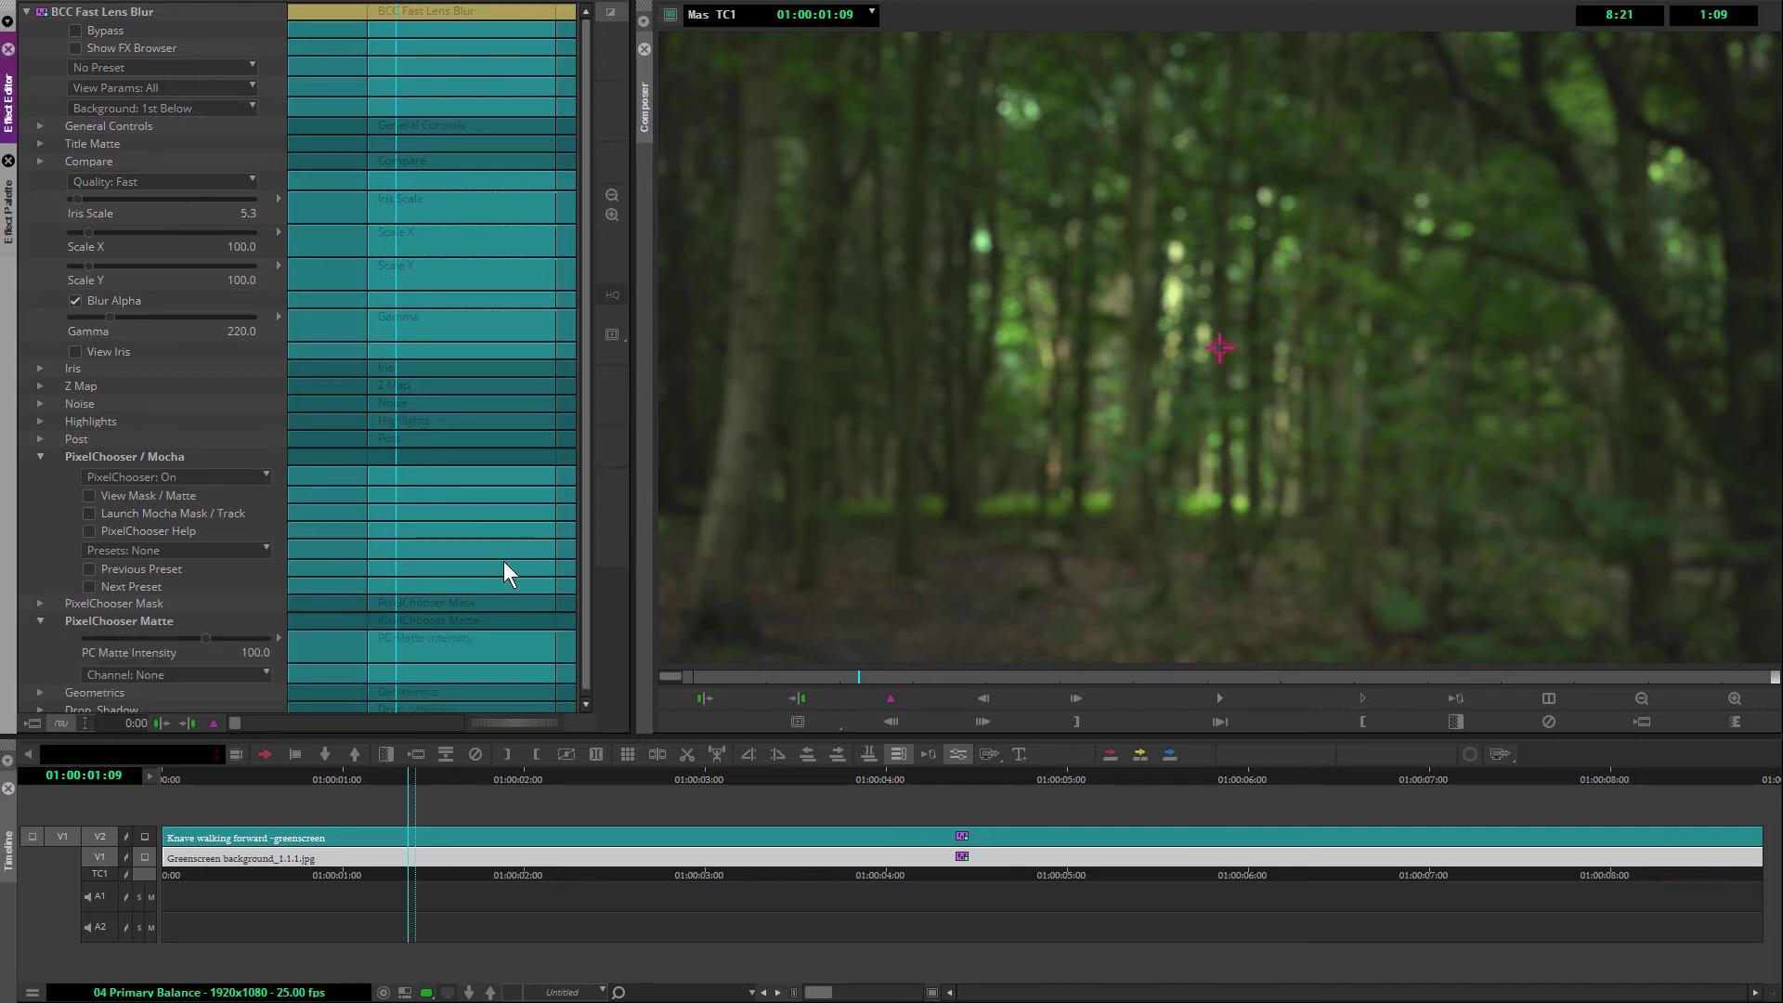
{"action": "scroll", "coordinate": [587, 566], "scroll_direction": "down", "scroll_amount": 1}
{"action": "left_click", "coordinate": [148, 668]}
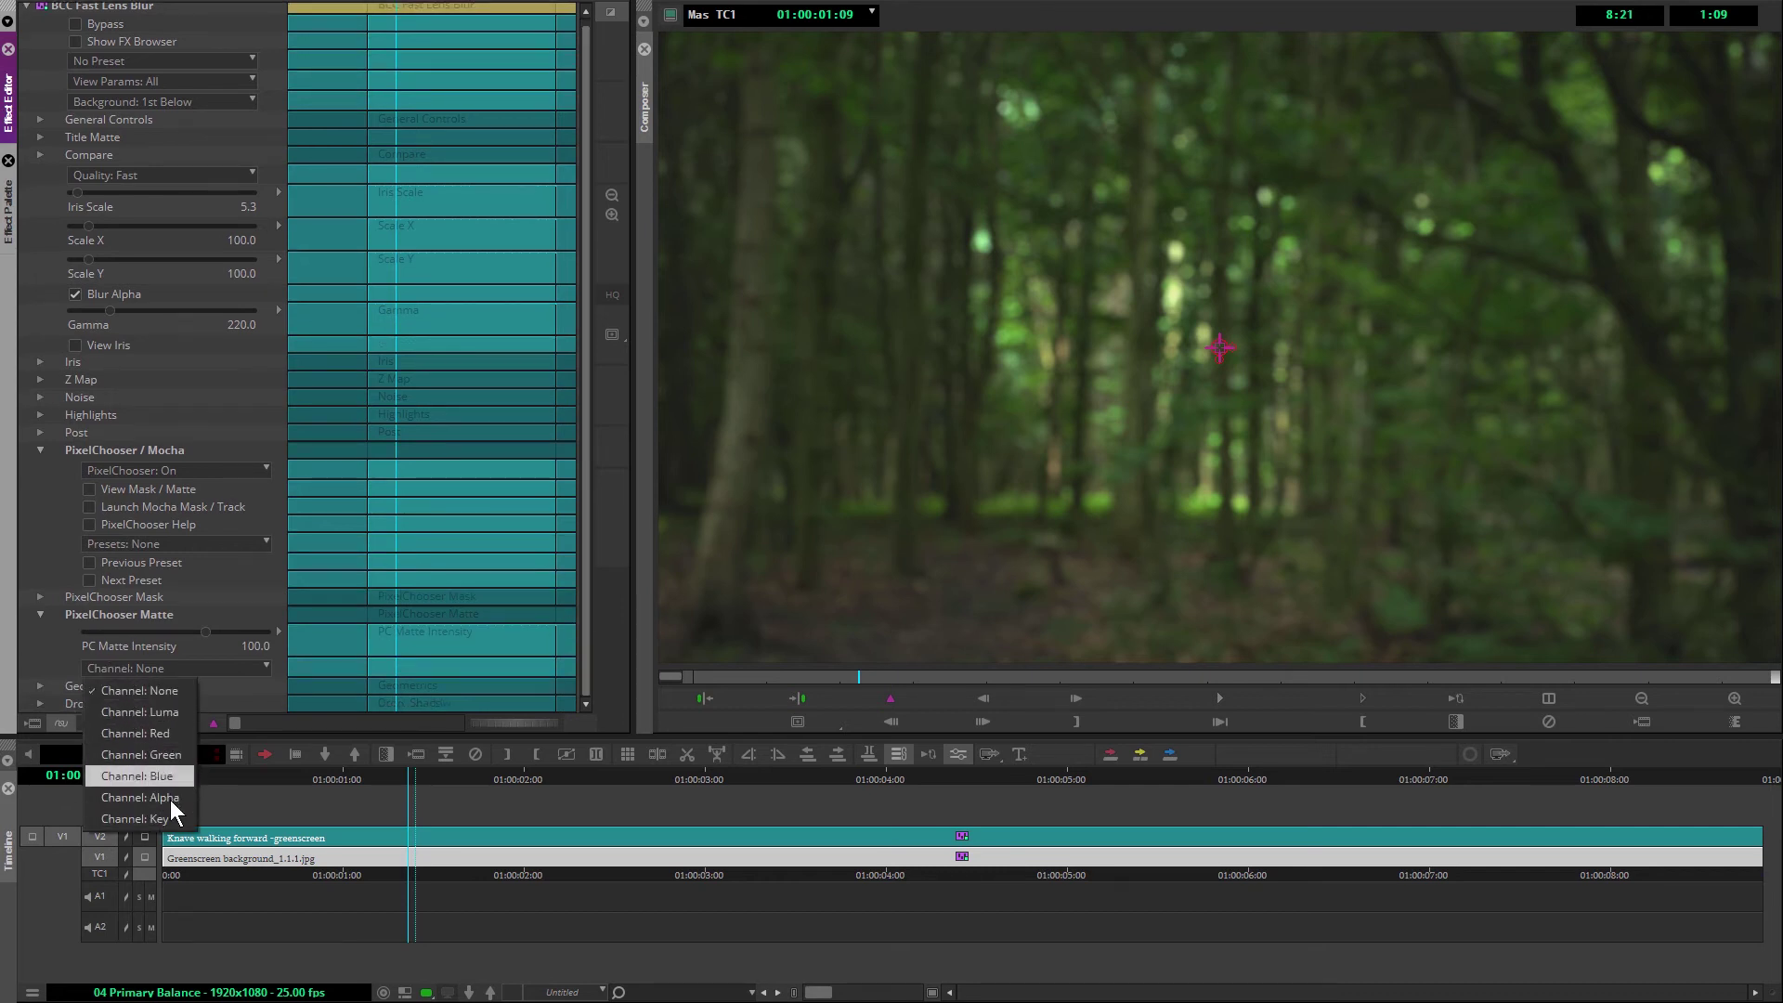
{"action": "left_click", "coordinate": [36, 616]}
{"action": "left_click", "coordinate": [37, 616]}
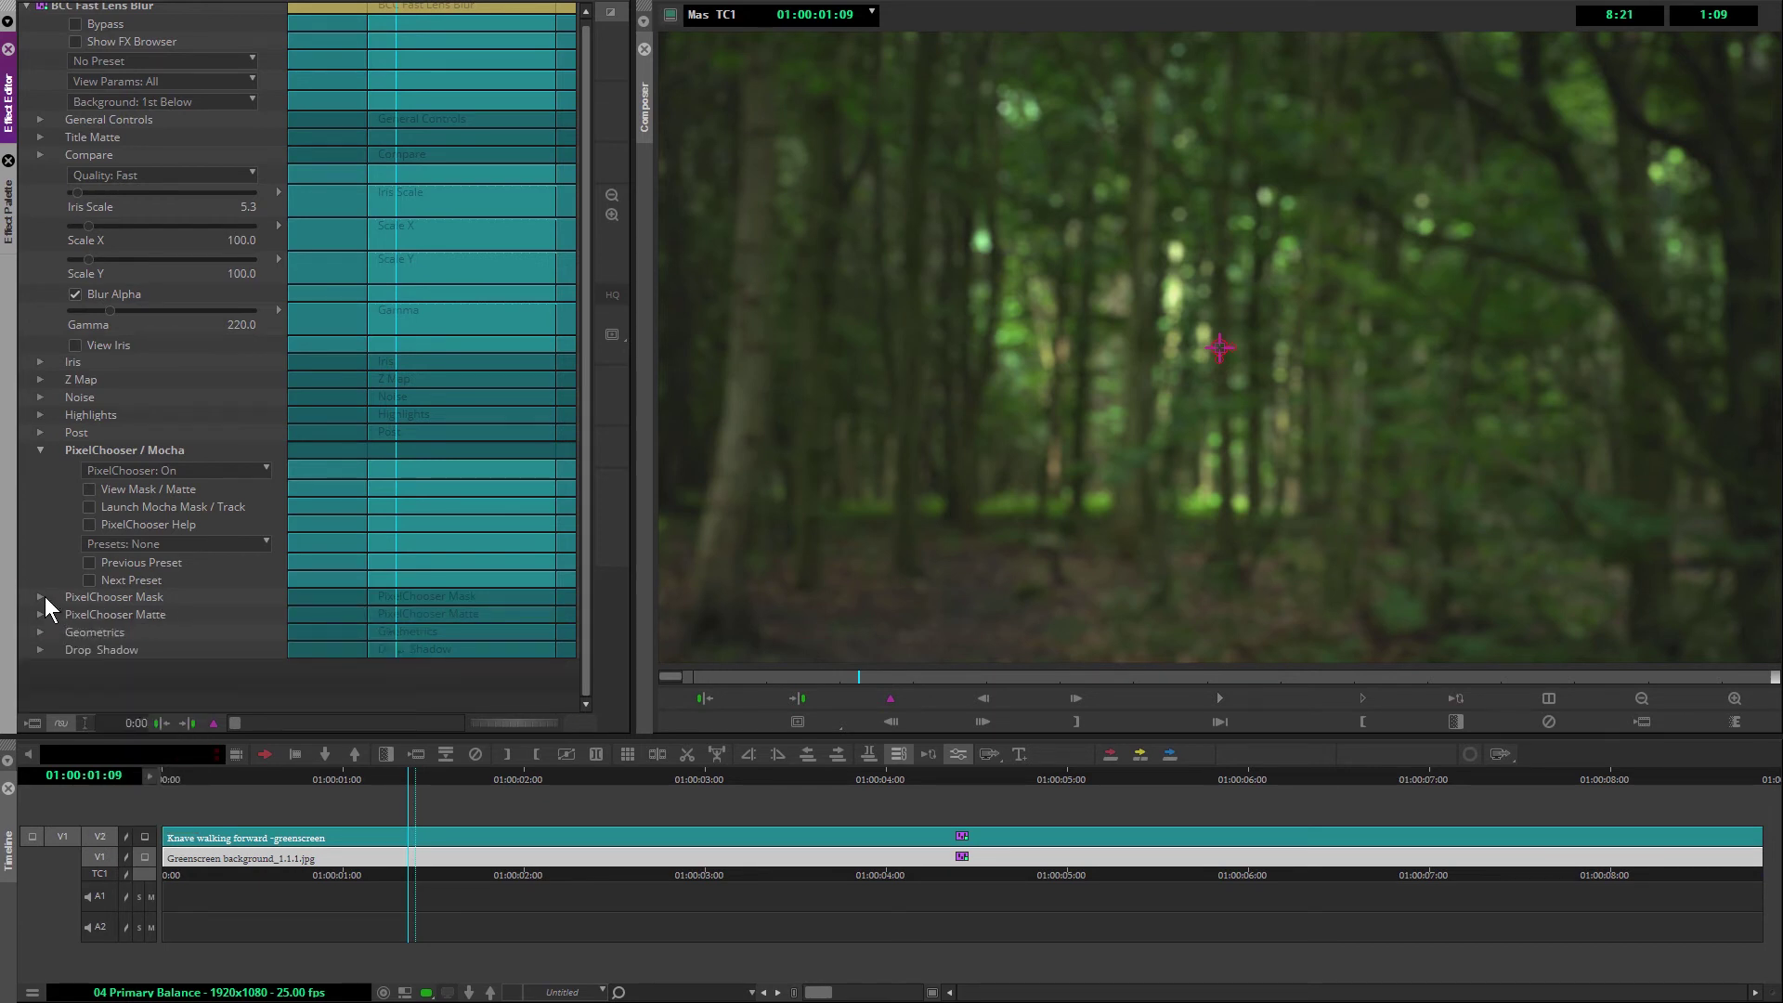
{"action": "left_click", "coordinate": [41, 596]}
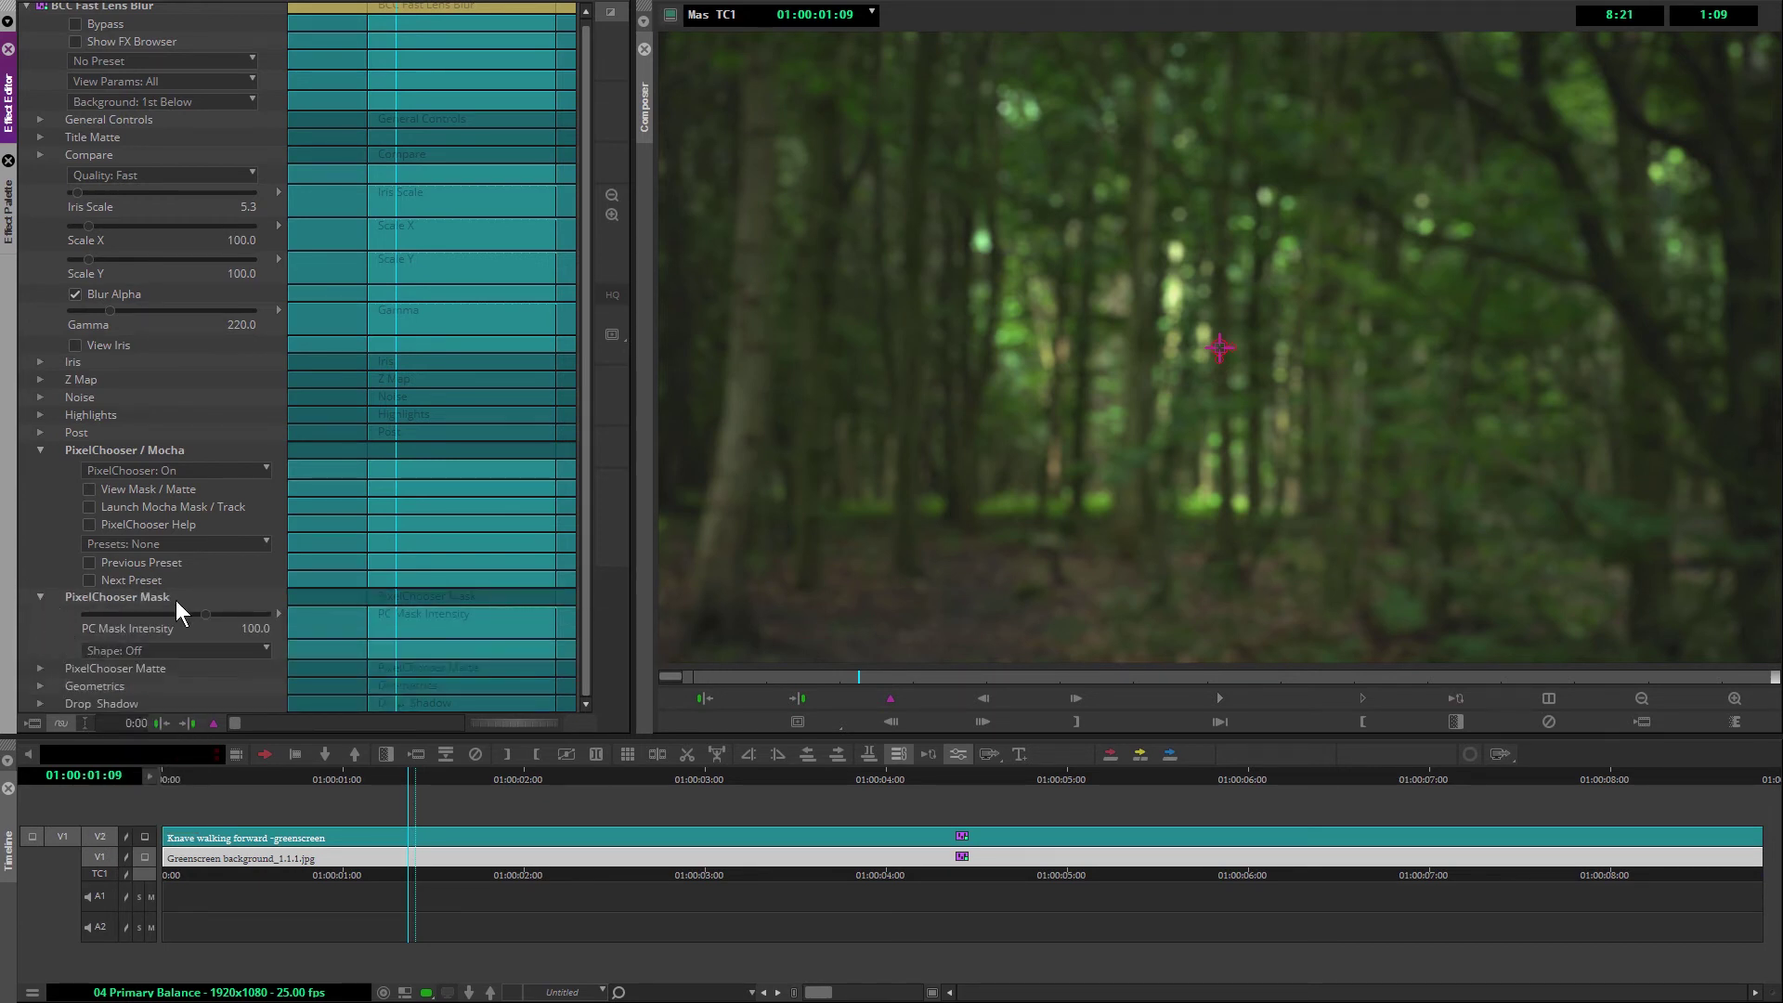
{"action": "left_click", "coordinate": [209, 652]}
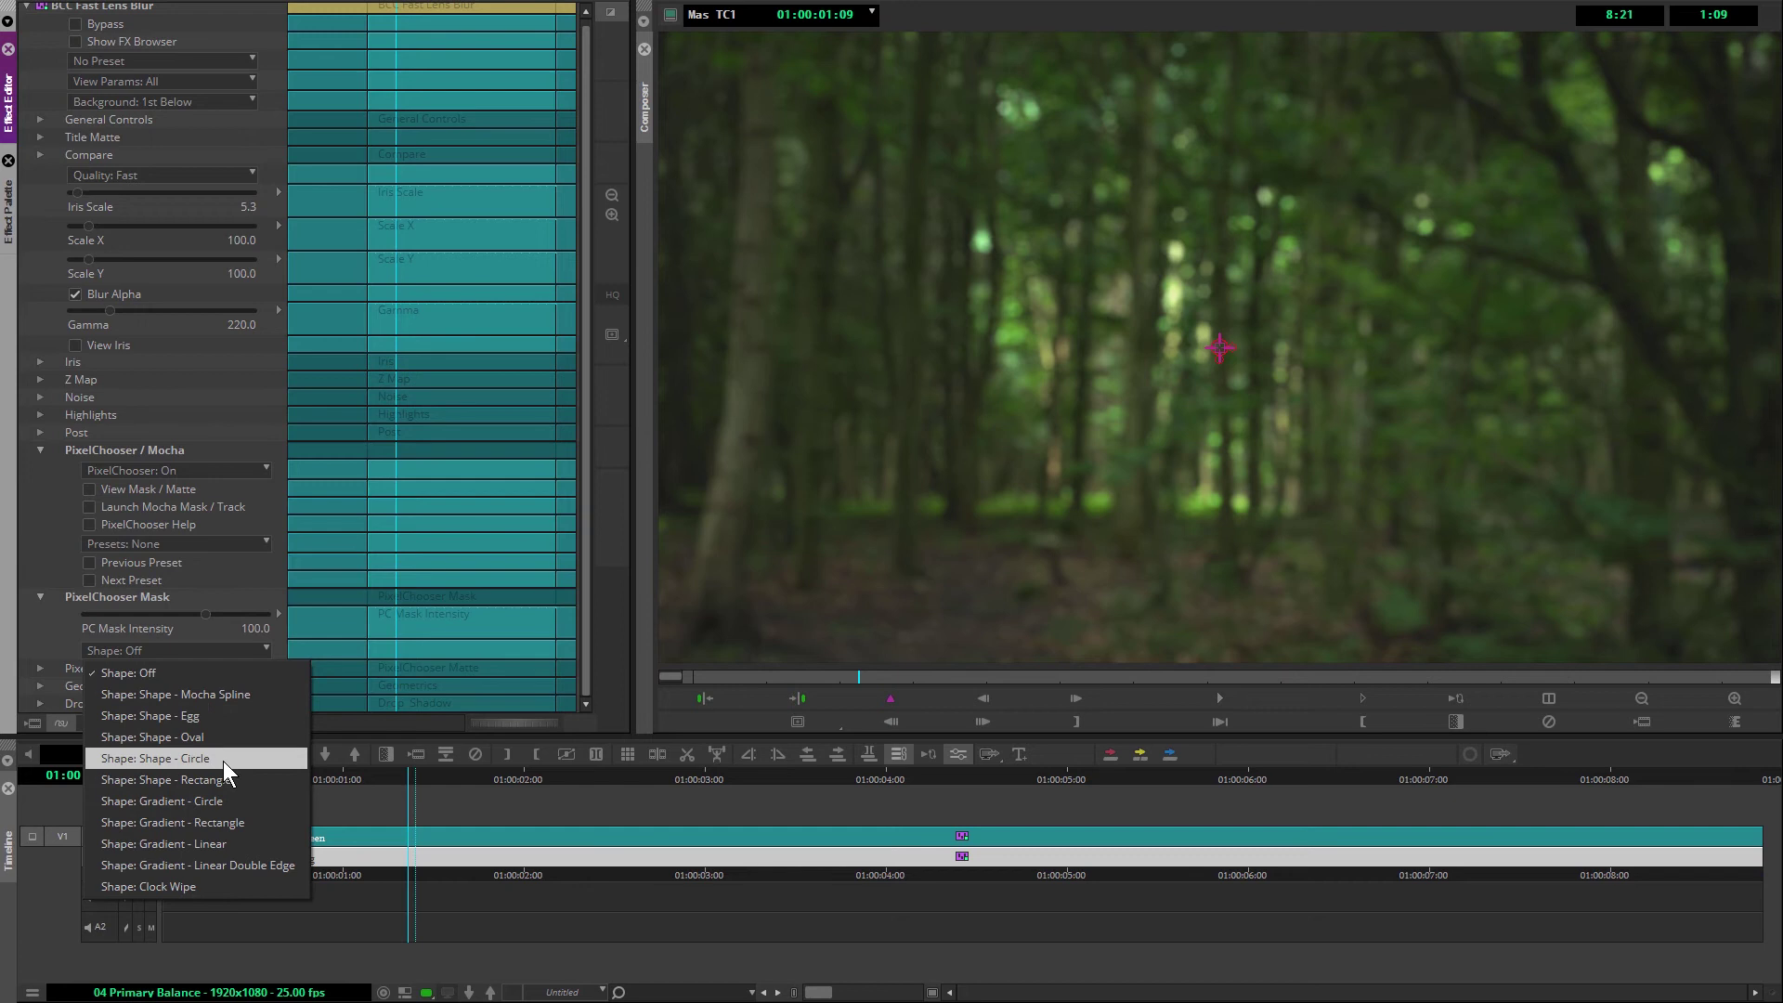
- Apply a Gradient - Linear mask and raise Iris Scale to 48.9 for a stronger blur
{"action": "left_click", "coordinate": [263, 847]}
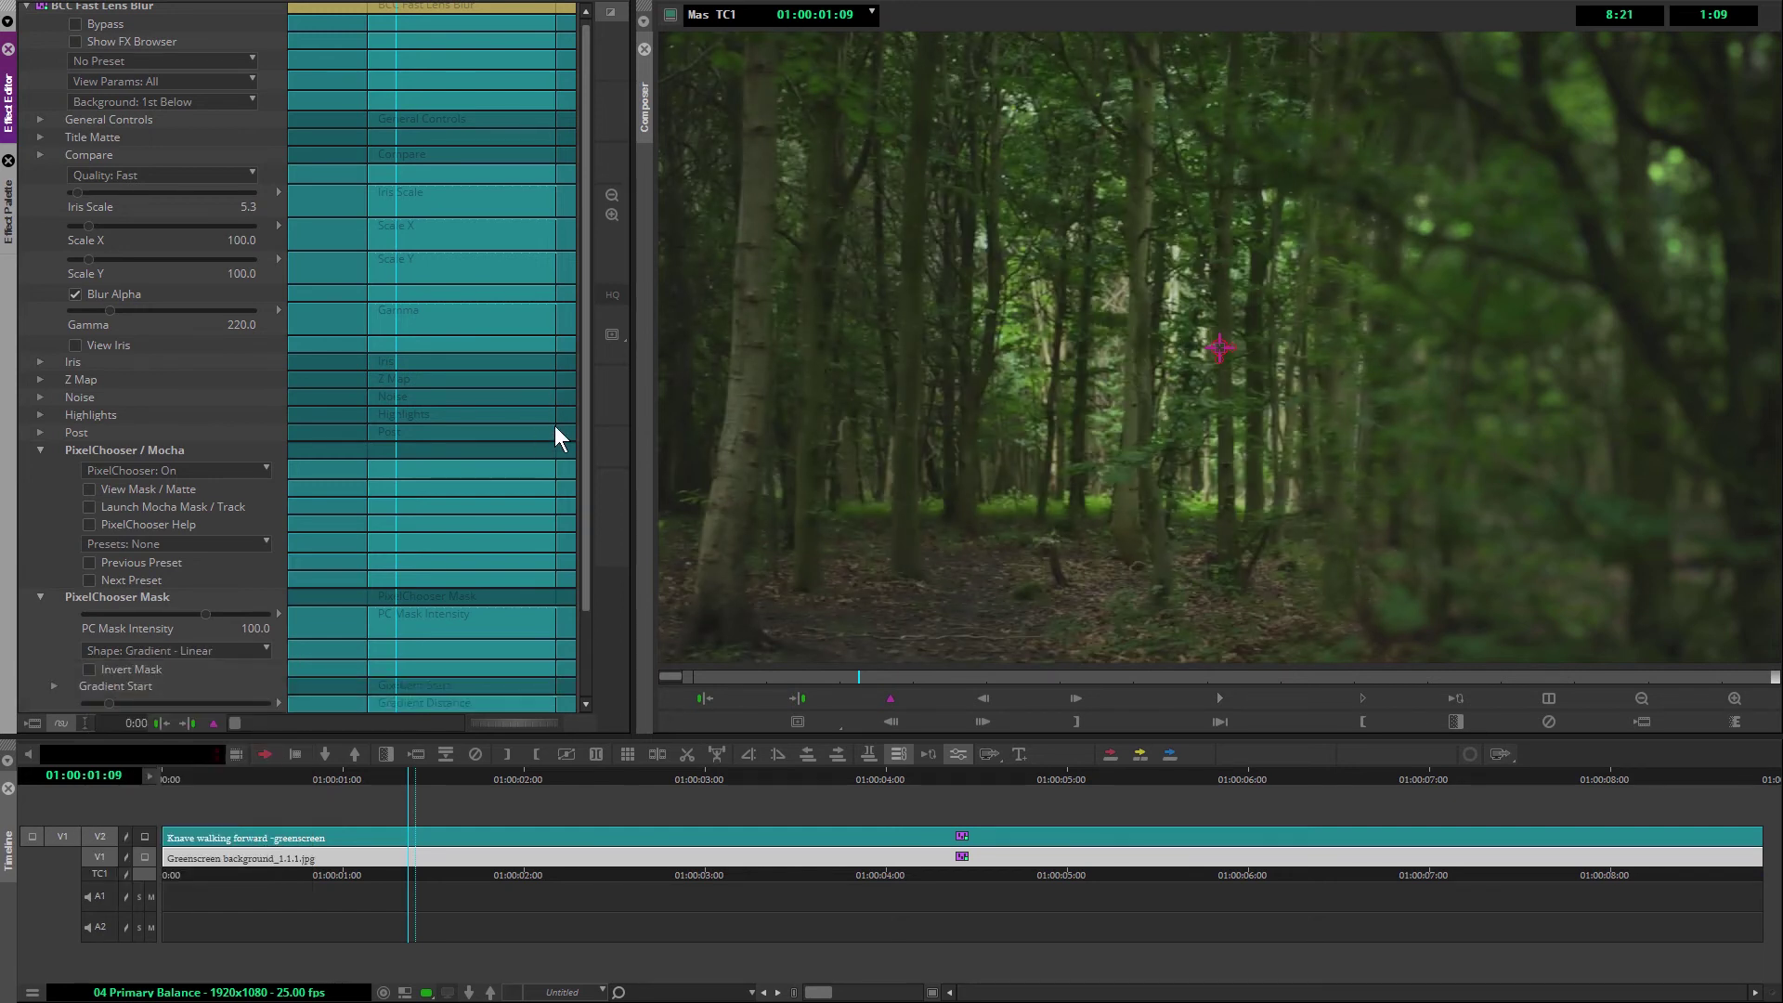
{"action": "left_click_drag", "start_coordinate": [583, 429], "coordinate": [581, 589]}
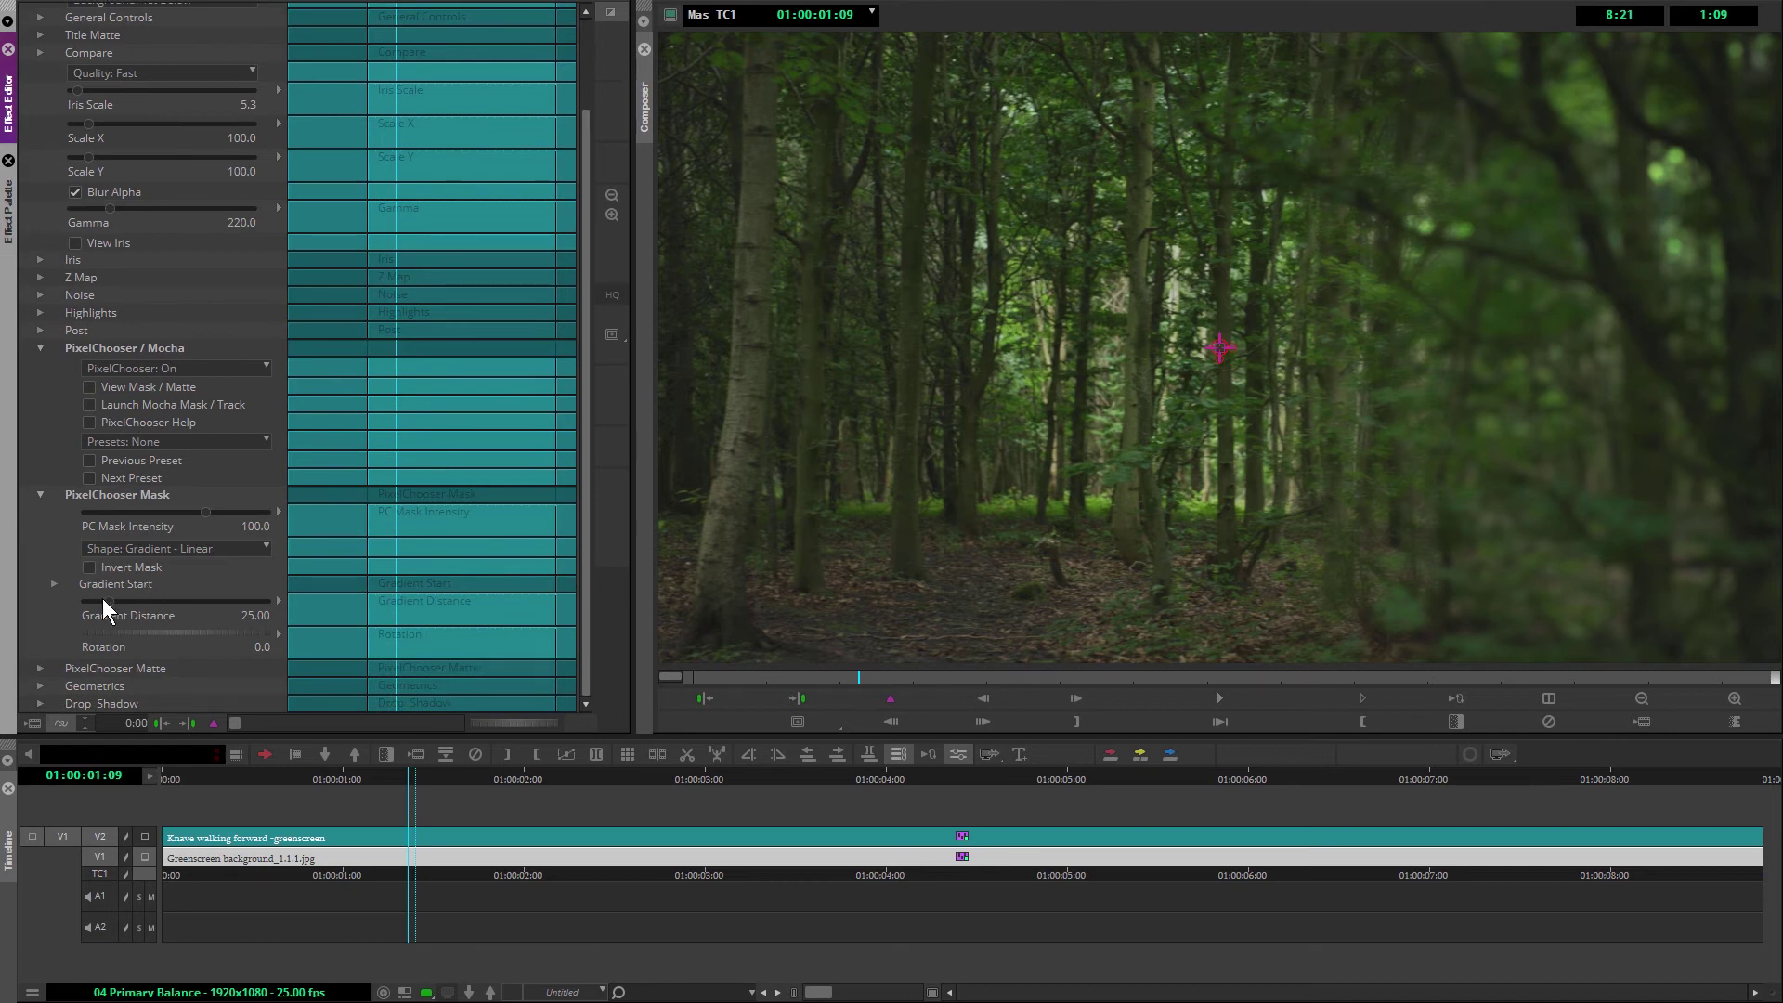
{"action": "left_click_drag", "start_coordinate": [105, 601], "coordinate": [108, 601]}
{"action": "left_click_drag", "start_coordinate": [95, 90], "coordinate": [115, 91]}
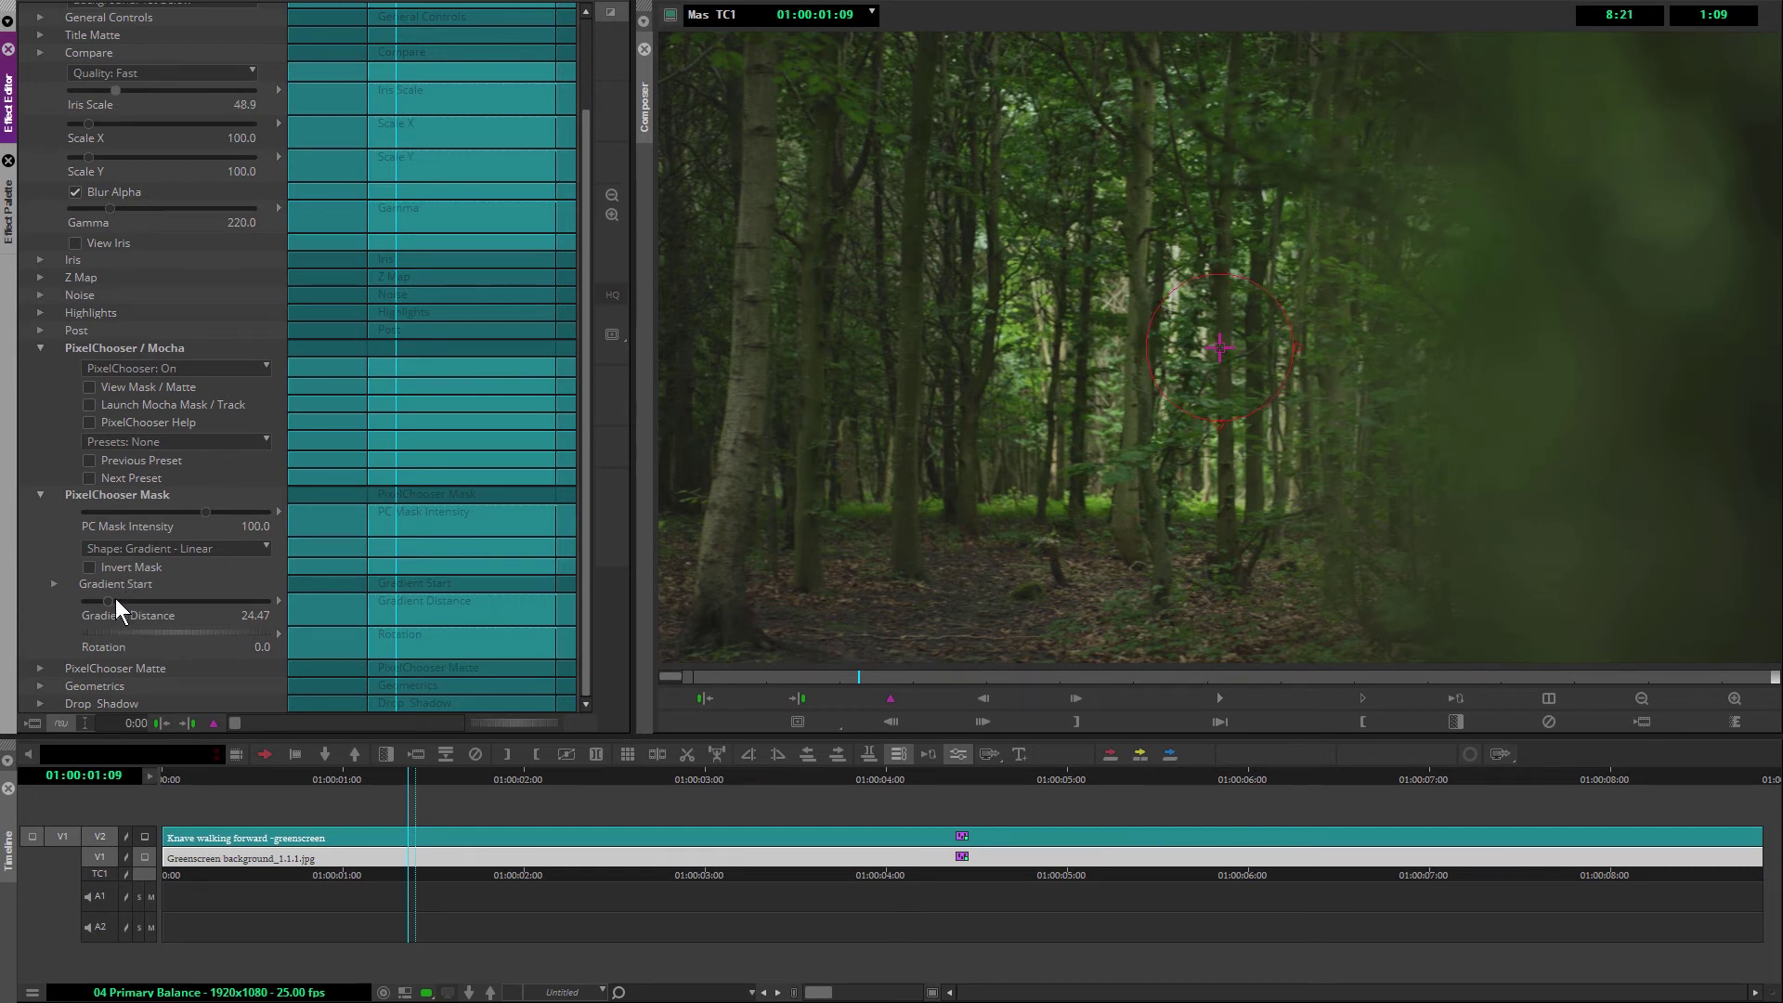
{"action": "mouse_move", "coordinate": [114, 600]}
{"action": "left_mouse_down"}
{"action": "mouse_move", "coordinate": [137, 604]}
{"action": "mouse_move", "coordinate": [82, 610]}
{"action": "mouse_move", "coordinate": [112, 610]}
{"action": "left_mouse_up"}
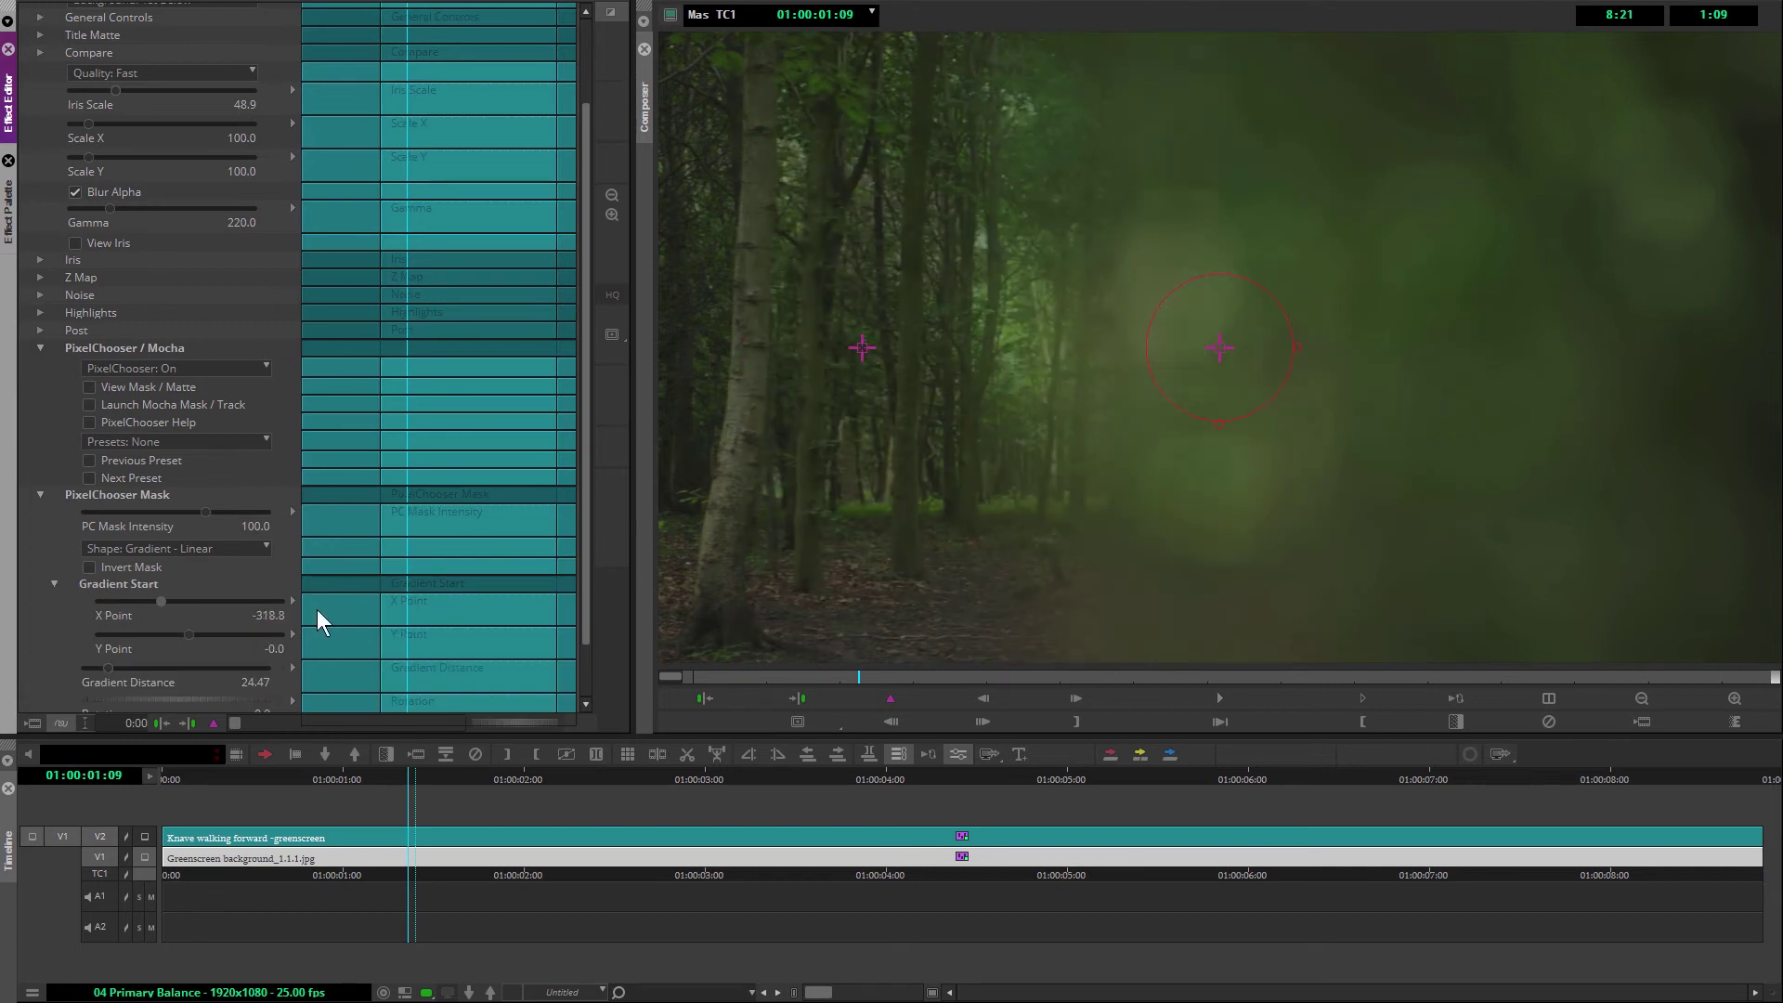
- Switch the mask to Linear Double Edge, rotated 90, with Gradient Distance 91.49
{"action": "left_click", "coordinate": [177, 547]}
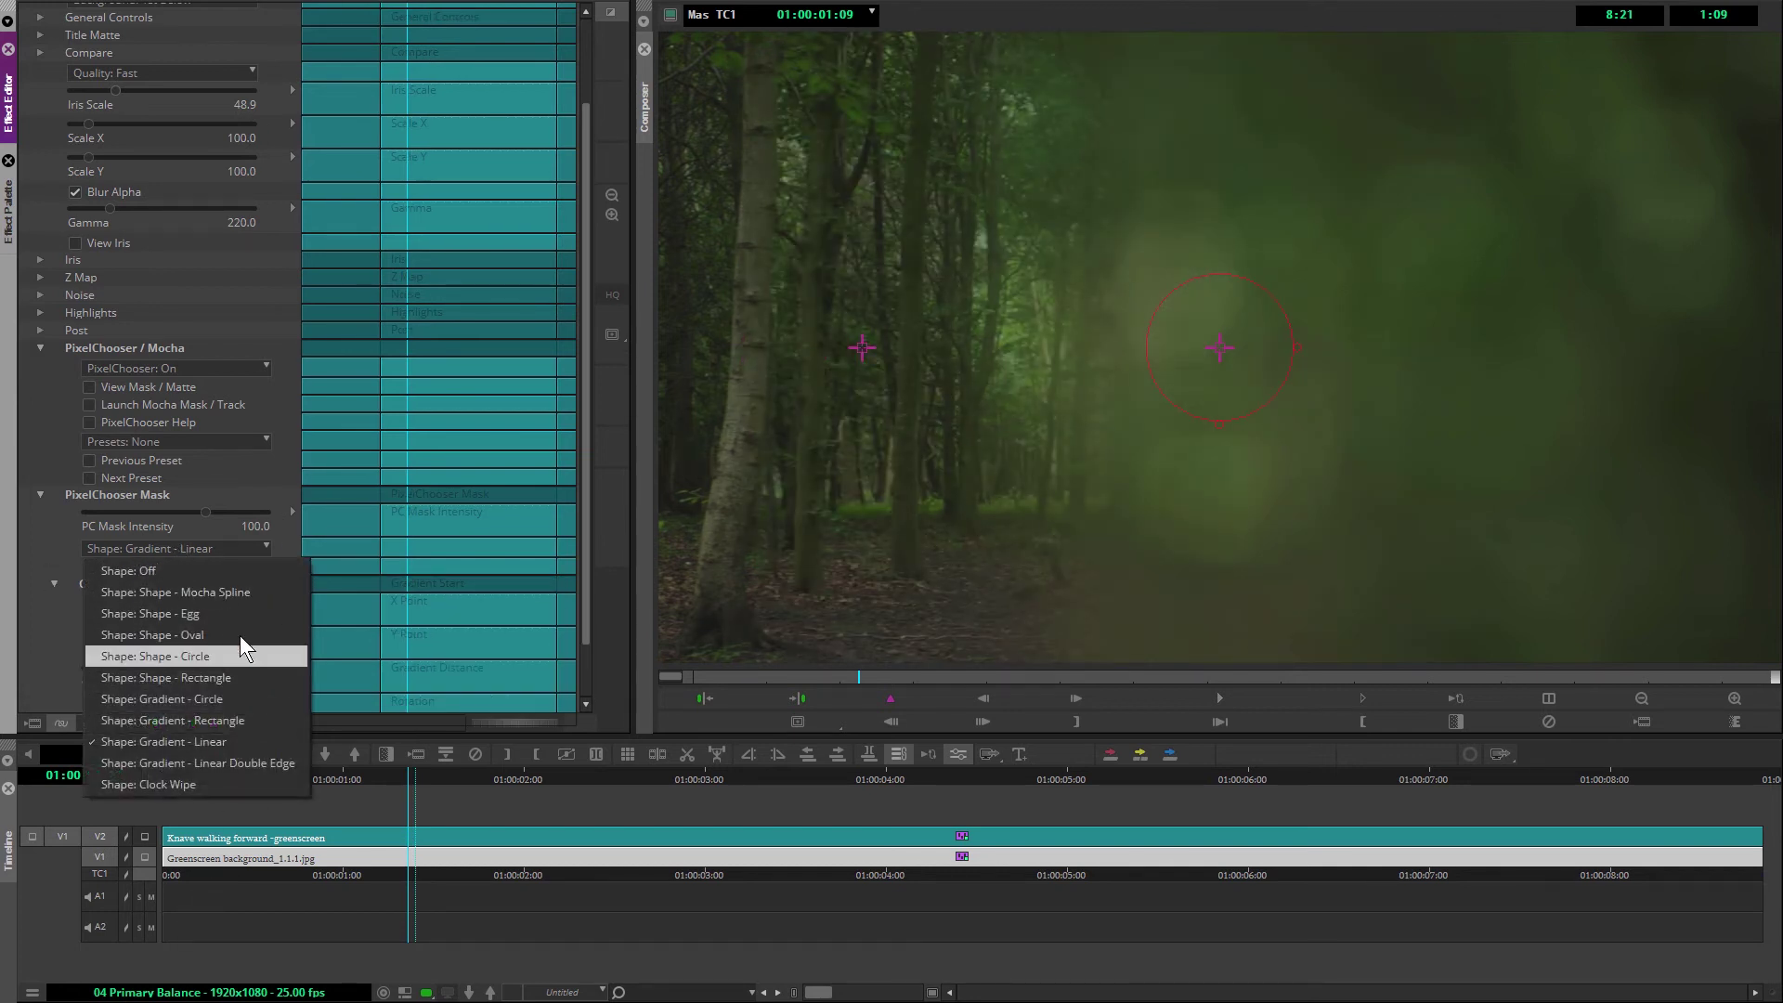
{"action": "left_click", "coordinate": [260, 765]}
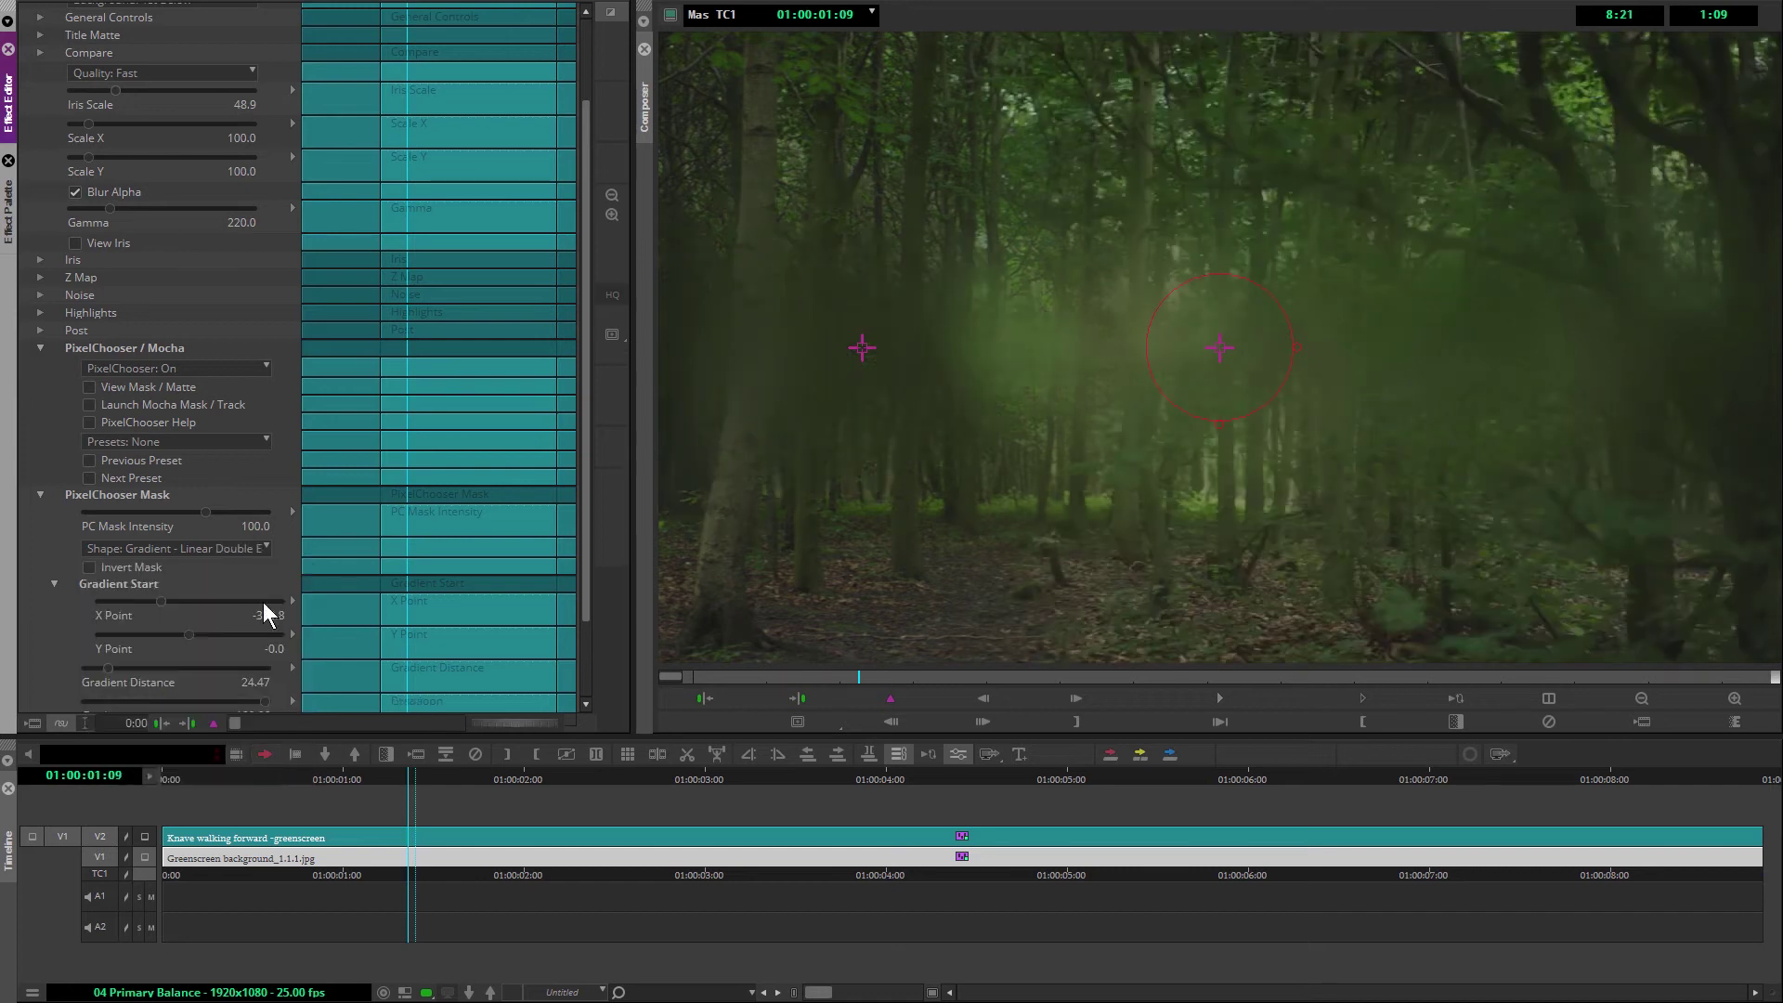
{"action": "left_click", "coordinate": [225, 548]}
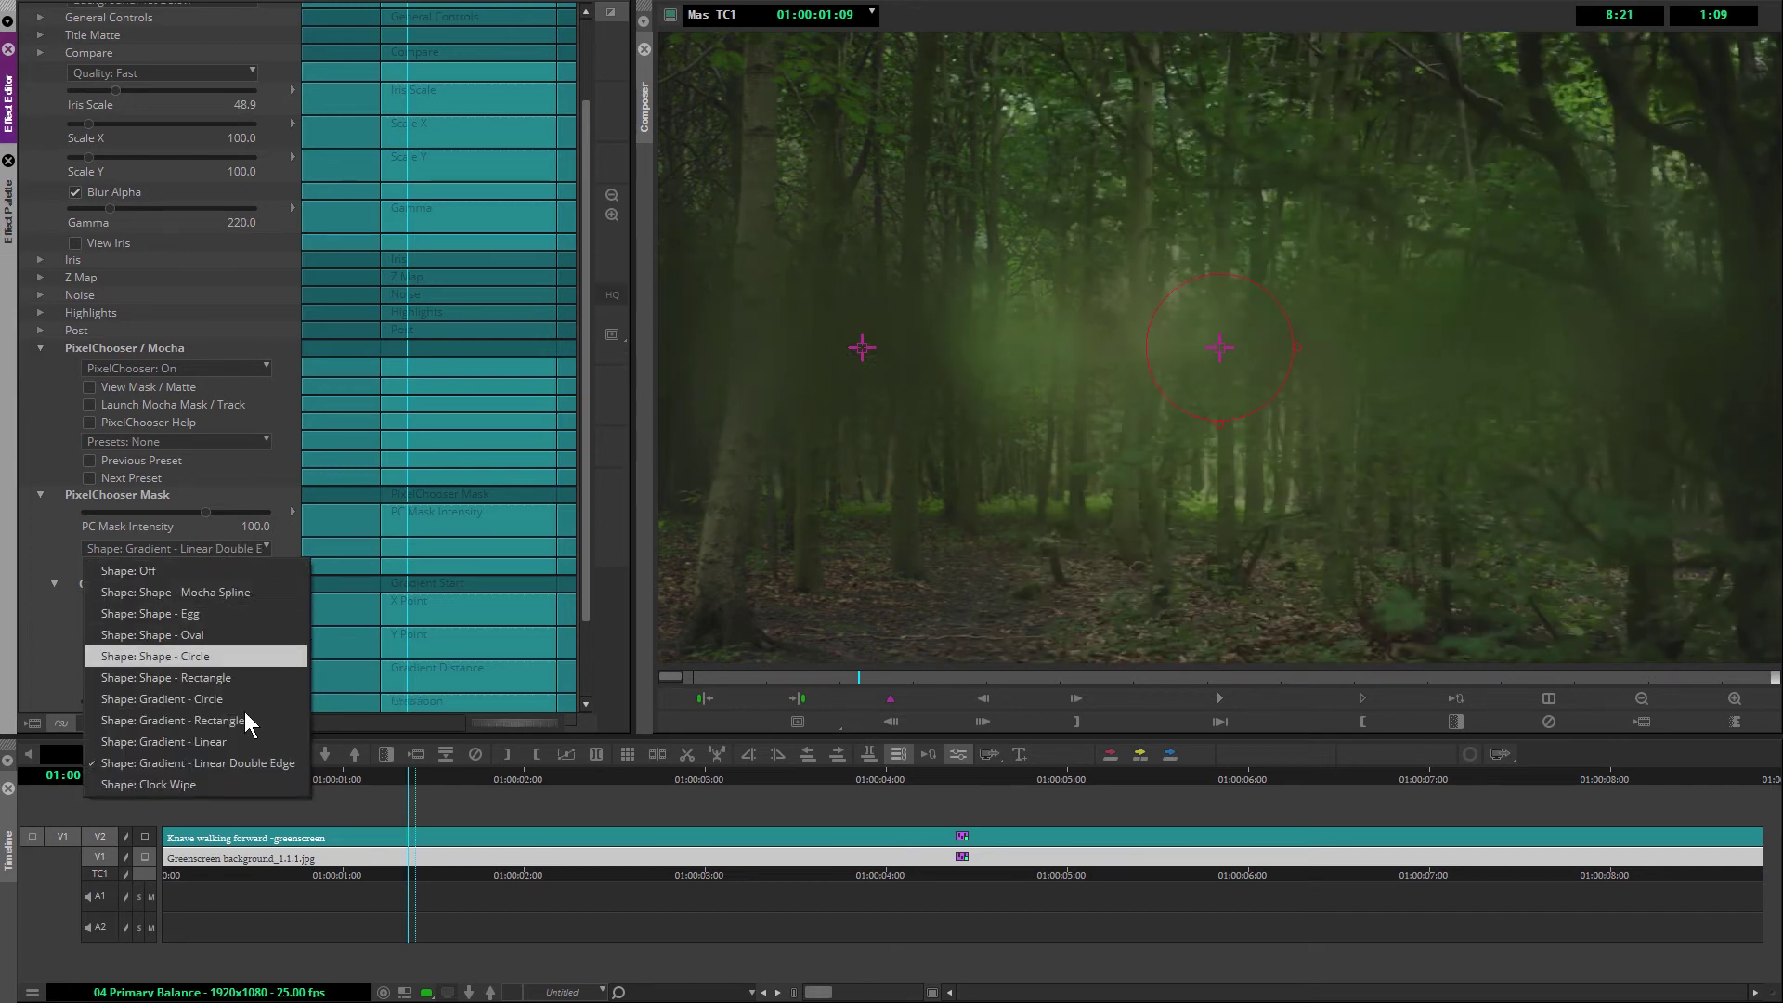
{"action": "left_click", "coordinate": [266, 765]}
{"action": "left_click_drag", "start_coordinate": [149, 668], "coordinate": [98, 669]}
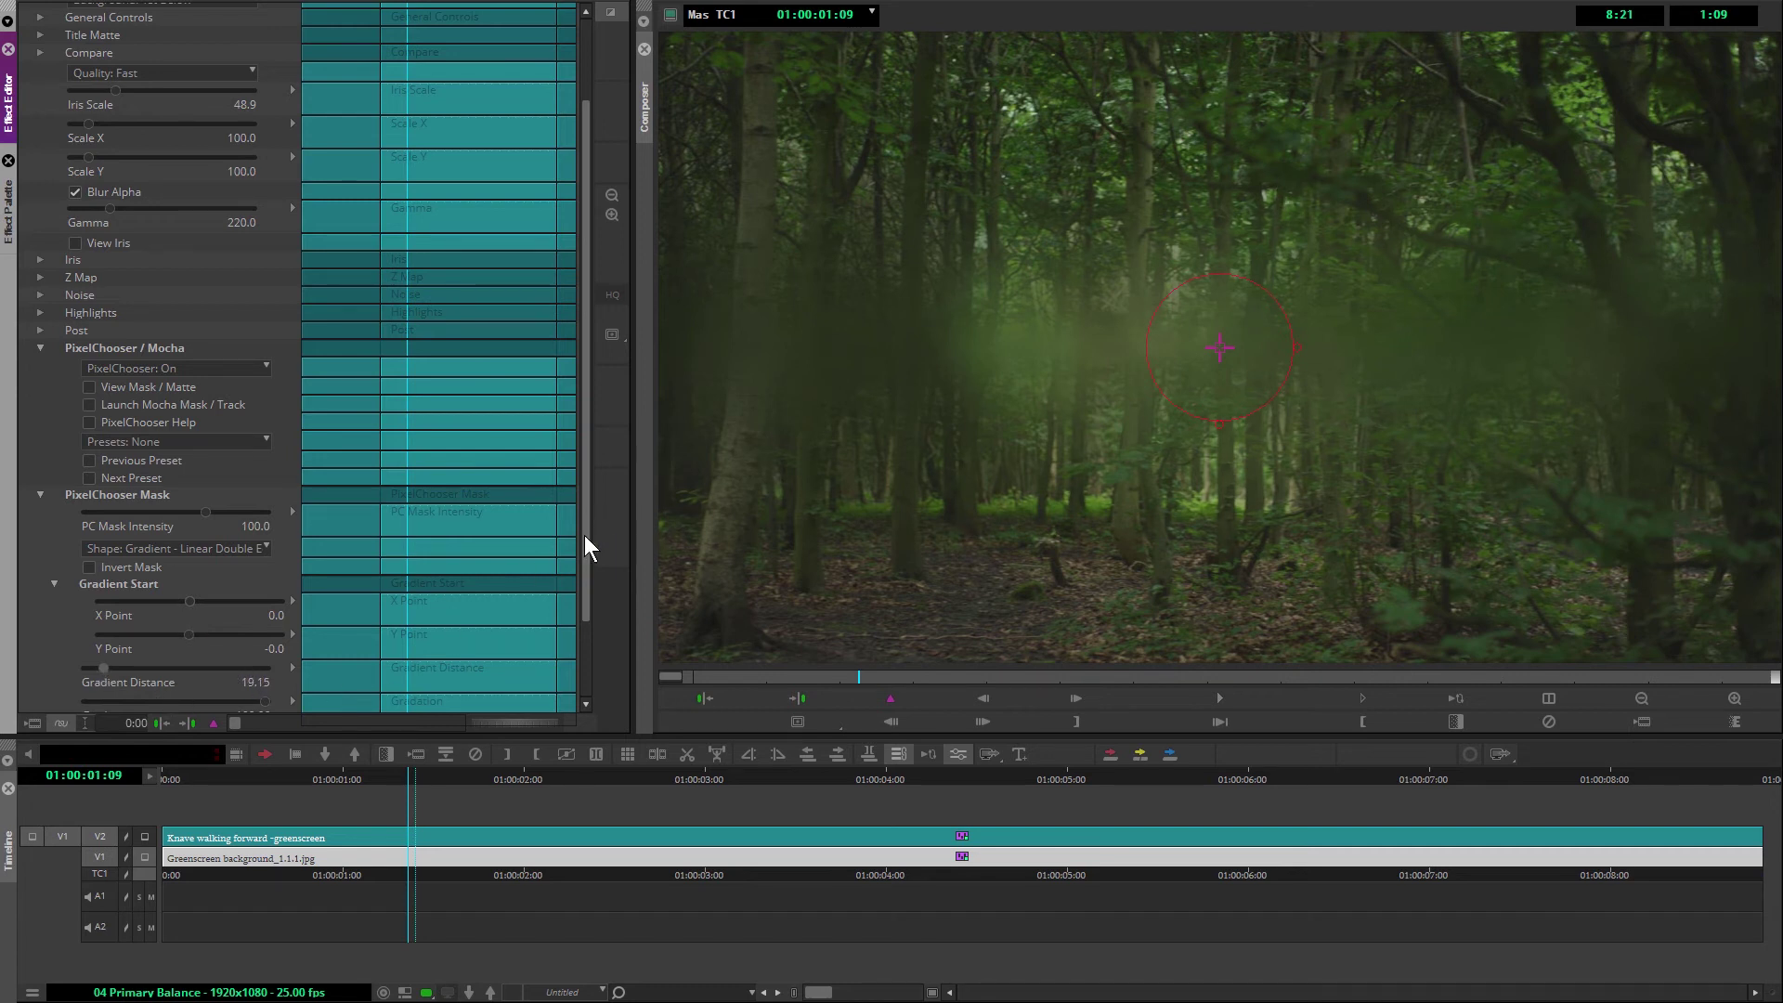
{"action": "left_click_drag", "start_coordinate": [585, 548], "coordinate": [586, 622]}
{"action": "left_click_drag", "start_coordinate": [136, 633], "coordinate": [217, 637]}
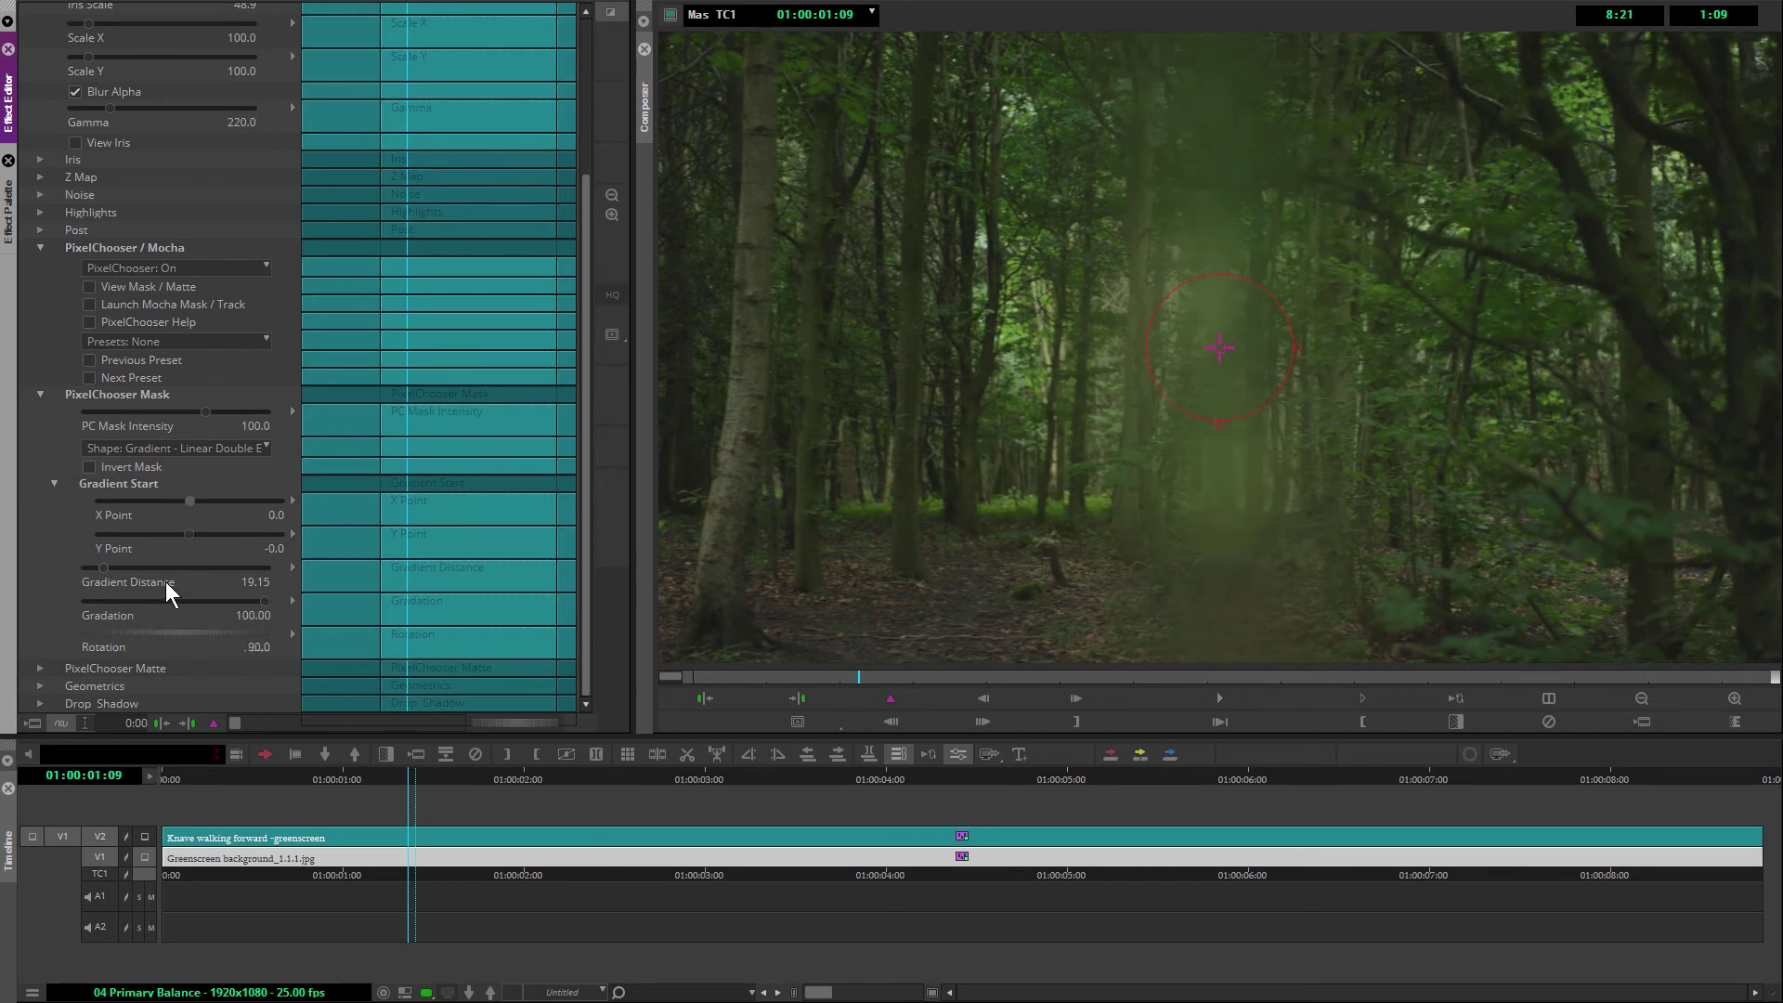
{"action": "left_click_drag", "start_coordinate": [110, 568], "coordinate": [166, 569]}
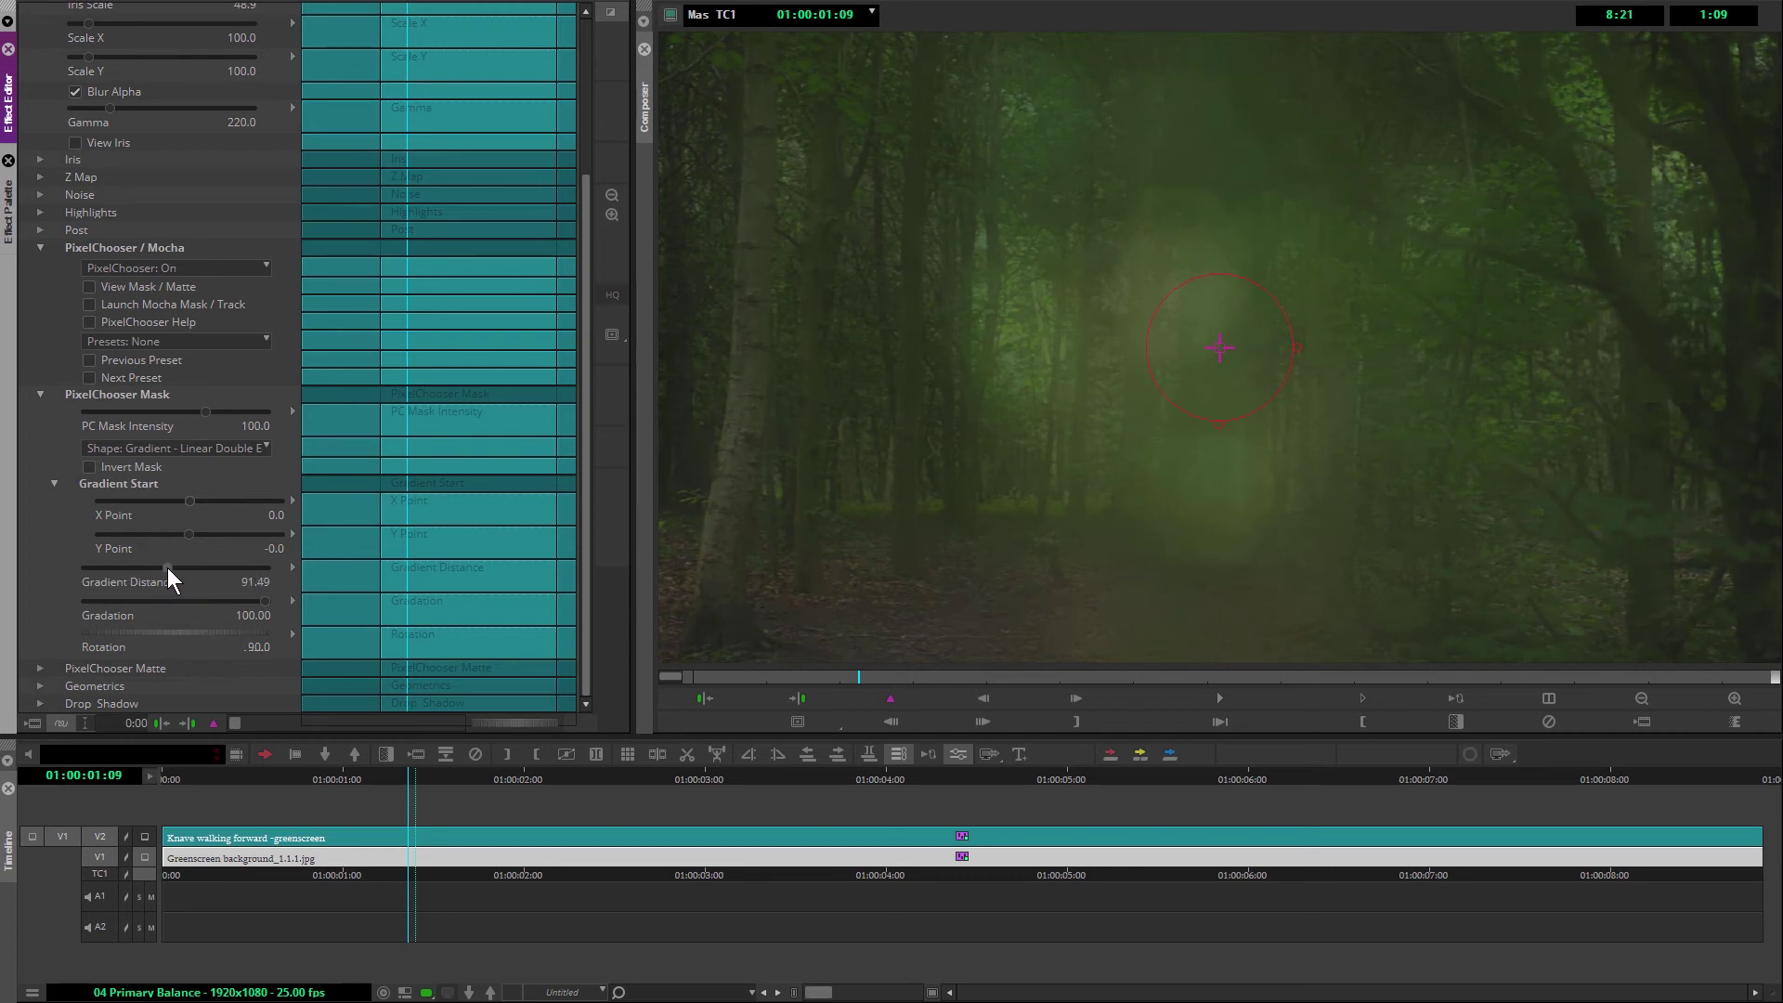
- Show the grey mask via View Mask / Matte and narrow Gradient Distance to 56.38
{"action": "left_click", "coordinate": [89, 287]}
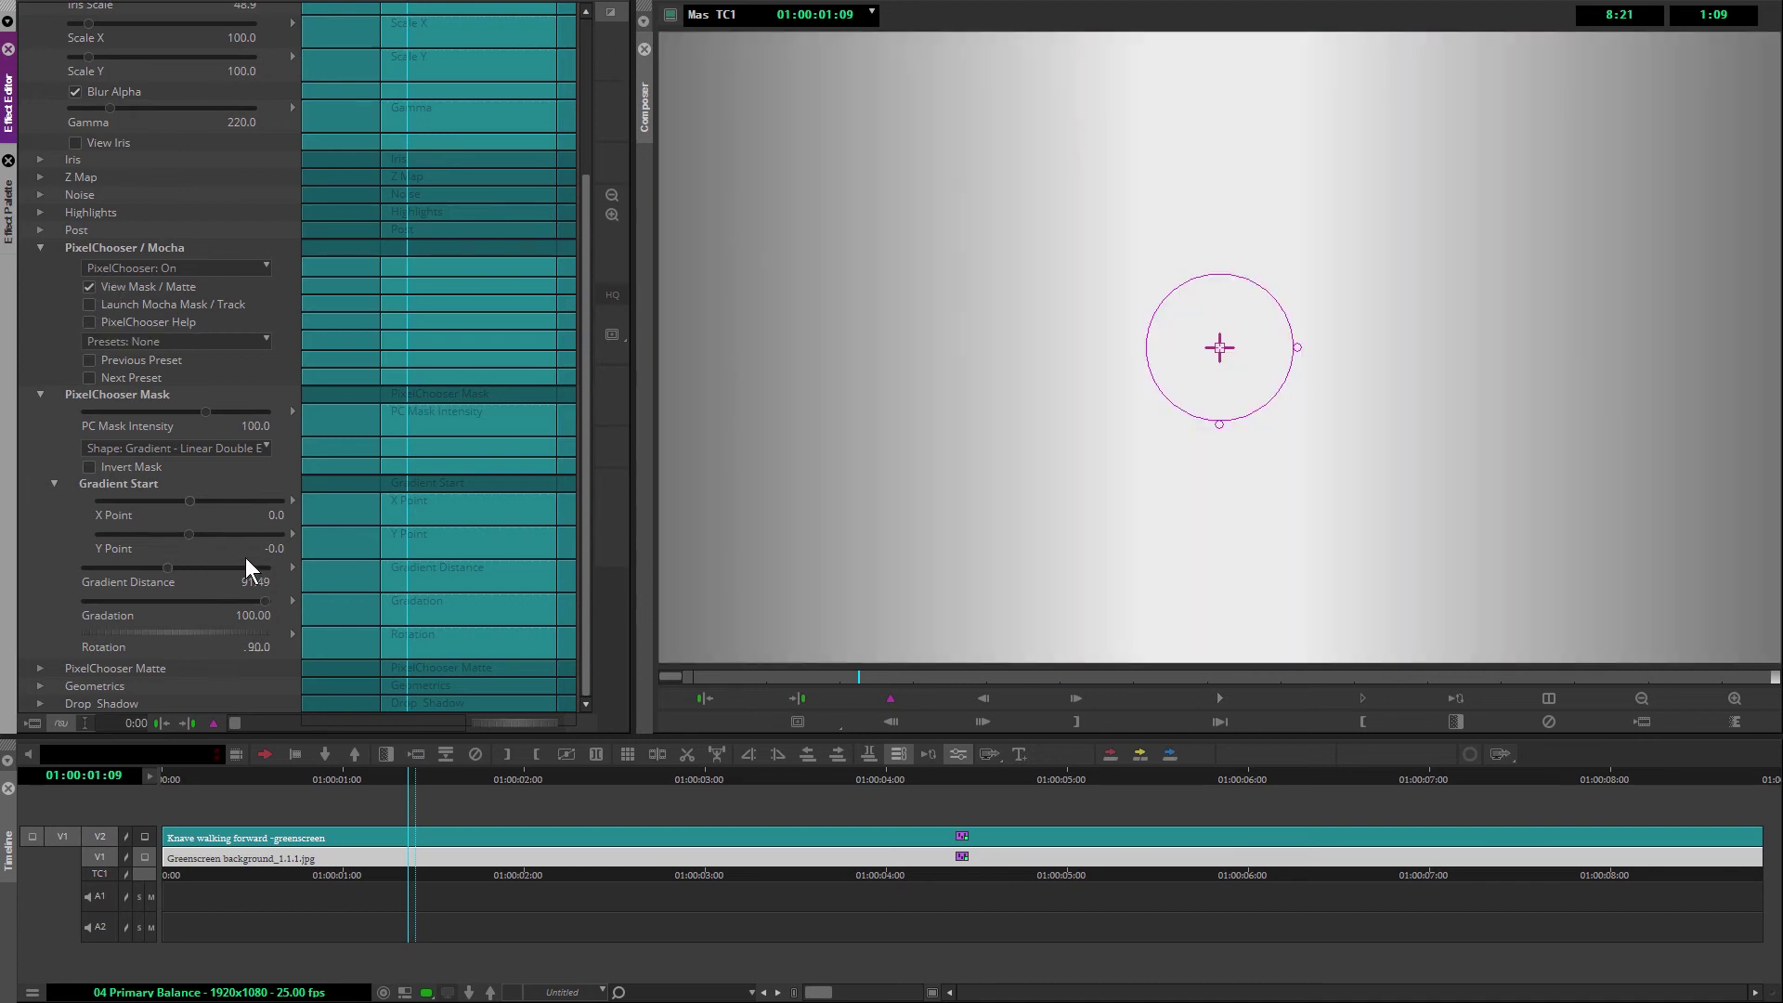
{"action": "mouse_move", "coordinate": [167, 567]}
{"action": "left_mouse_down"}
{"action": "mouse_move", "coordinate": [127, 570]}
{"action": "mouse_move", "coordinate": [168, 568]}
{"action": "left_mouse_up"}
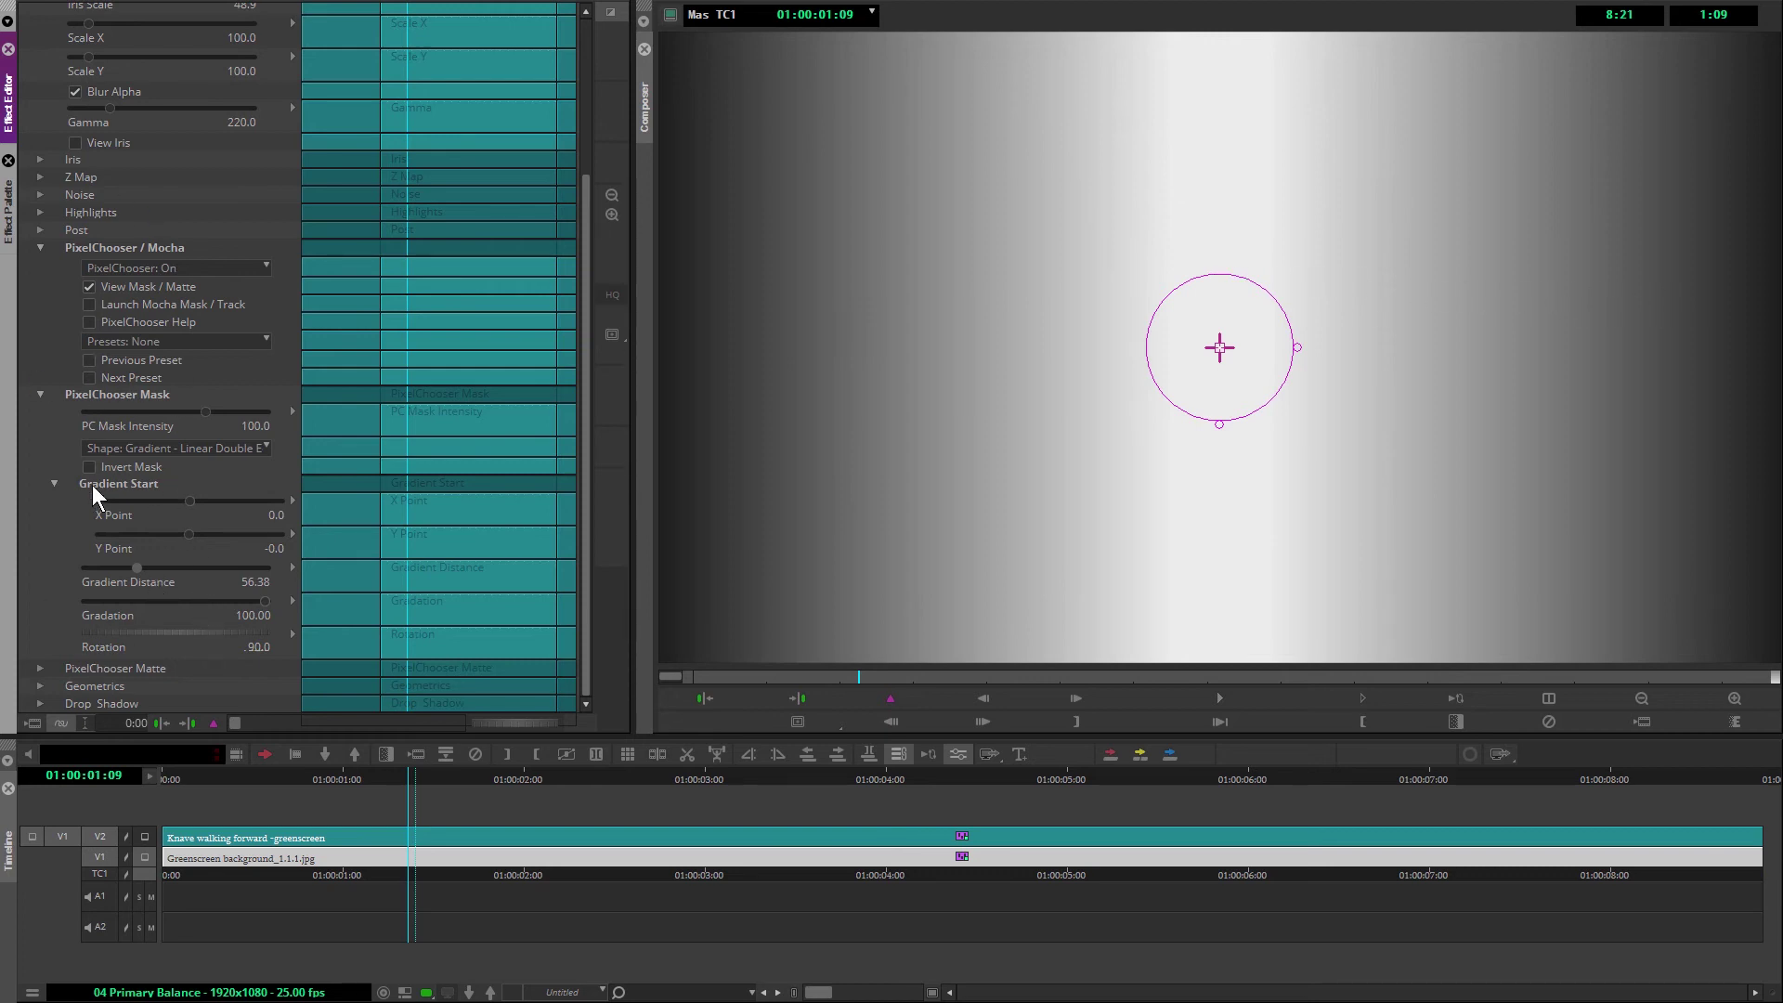
- Turn off the mask view, return Iris Scale to 5.3 and widen Gradient Distance to 132.99
{"action": "left_click", "coordinate": [88, 290]}
{"action": "left_click_drag", "start_coordinate": [583, 223], "coordinate": [585, 103]}
{"action": "left_click_drag", "start_coordinate": [110, 156], "coordinate": [80, 160]}
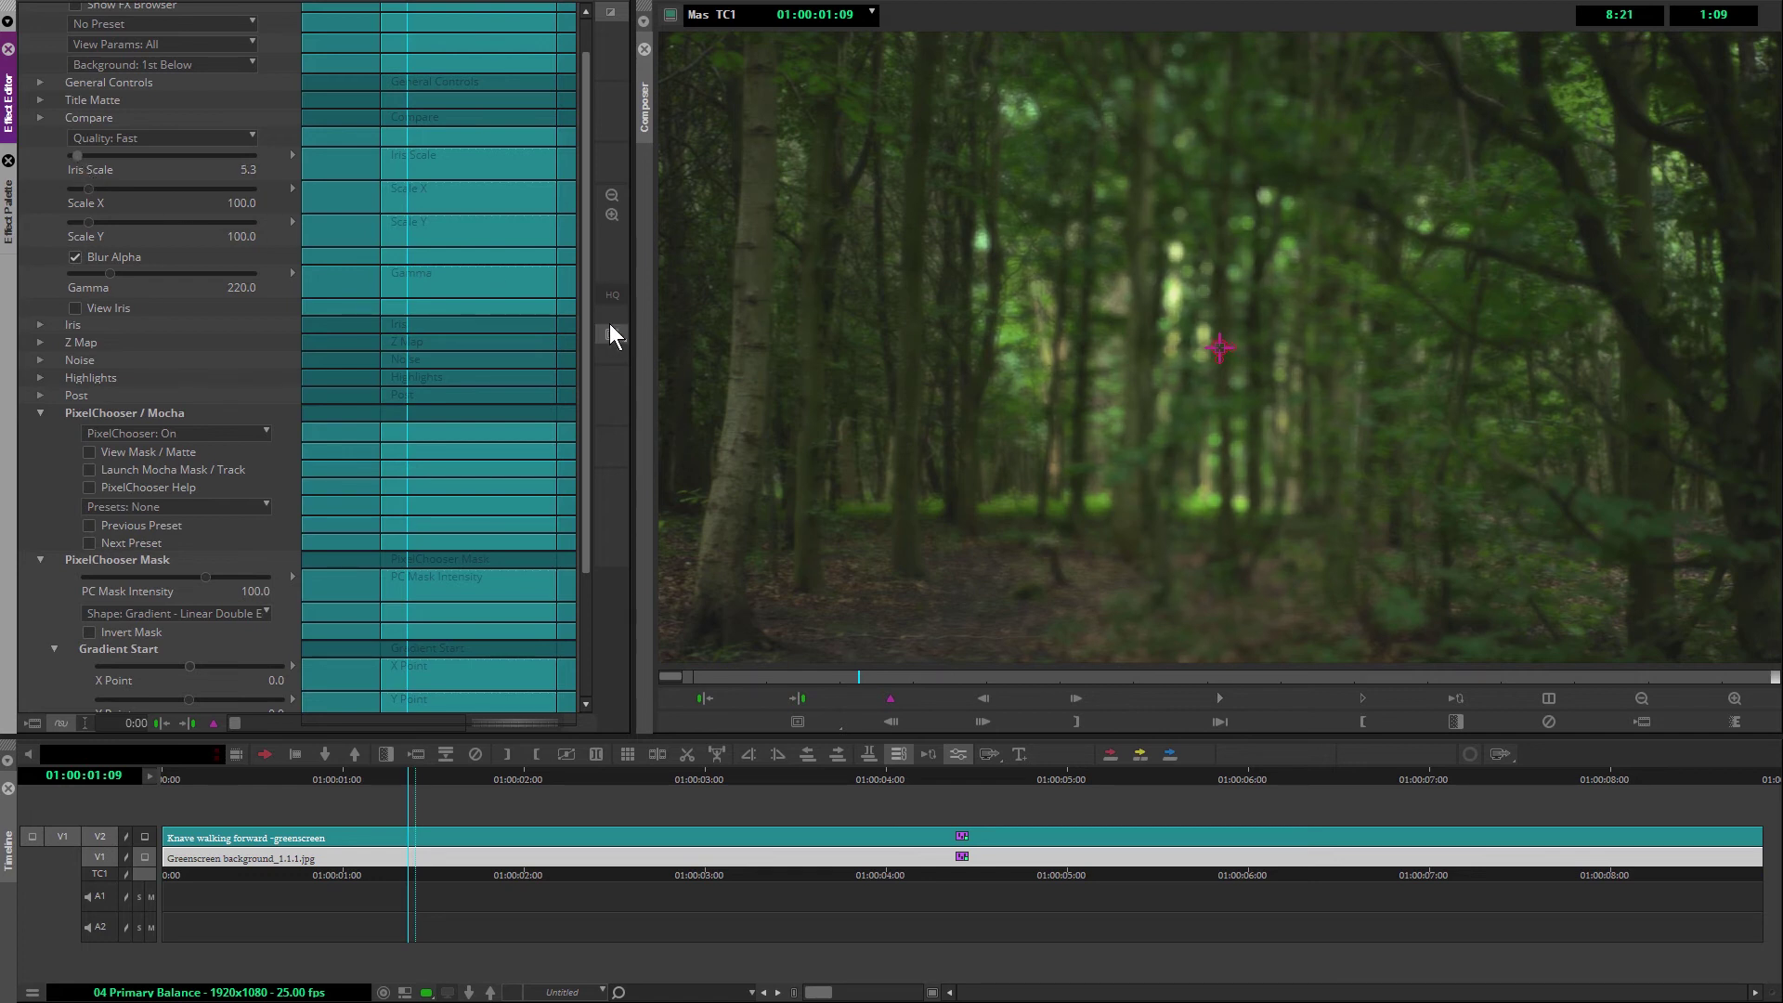
{"action": "scroll", "coordinate": [583, 364], "scroll_direction": "down", "scroll_amount": 3}
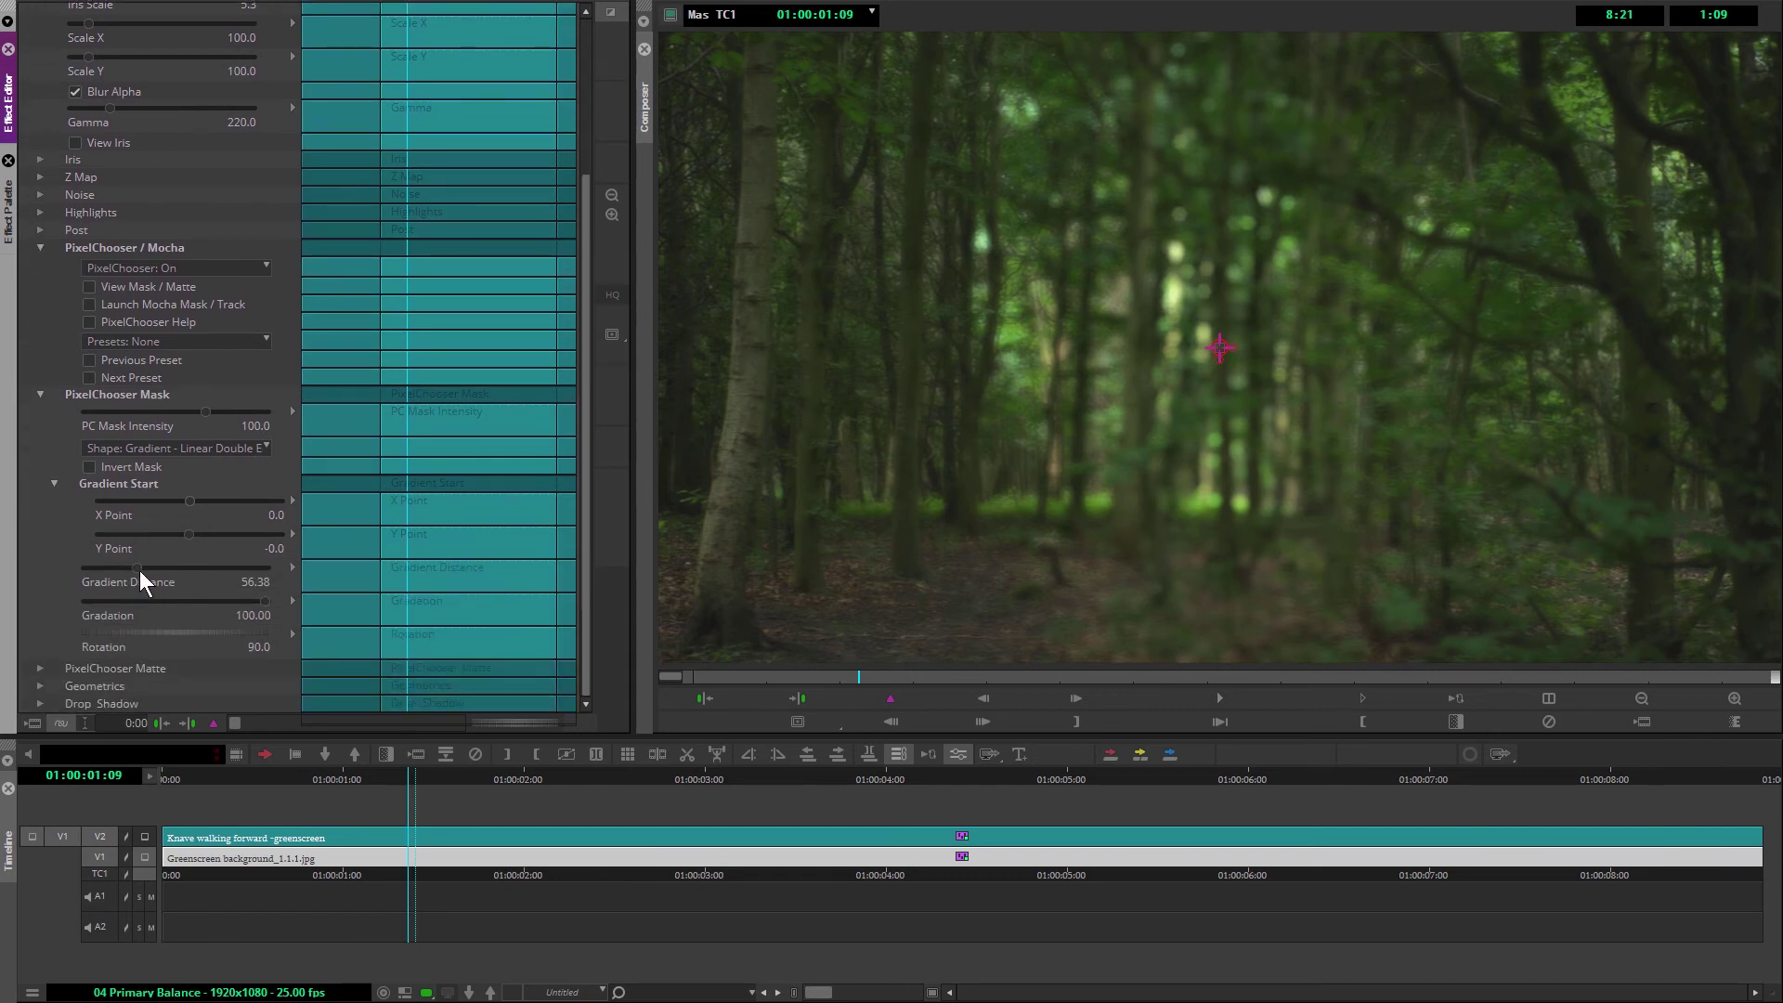
{"action": "left_click_drag", "start_coordinate": [149, 568], "coordinate": [200, 568]}
{"action": "left_click_drag", "start_coordinate": [205, 570], "coordinate": [204, 570]}
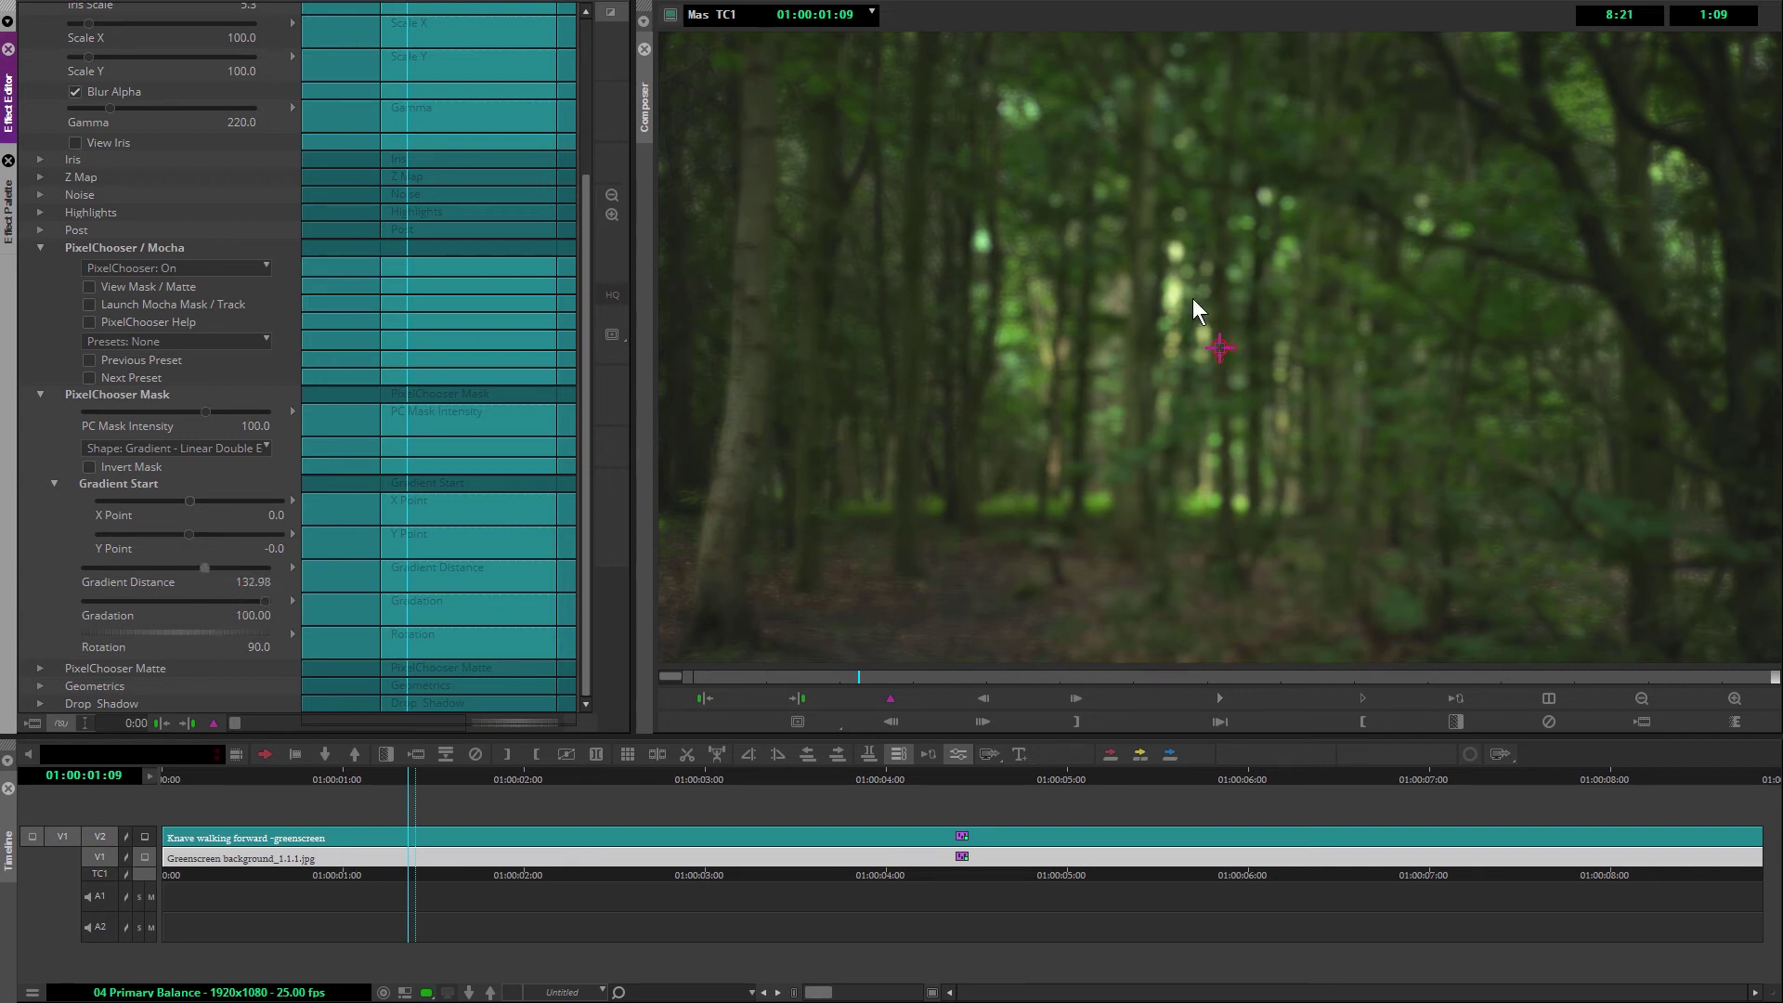
- Show the knight's V2 layer again and compare the forest with the lens blur bypassed and active
{"action": "left_click", "coordinate": [144, 836]}
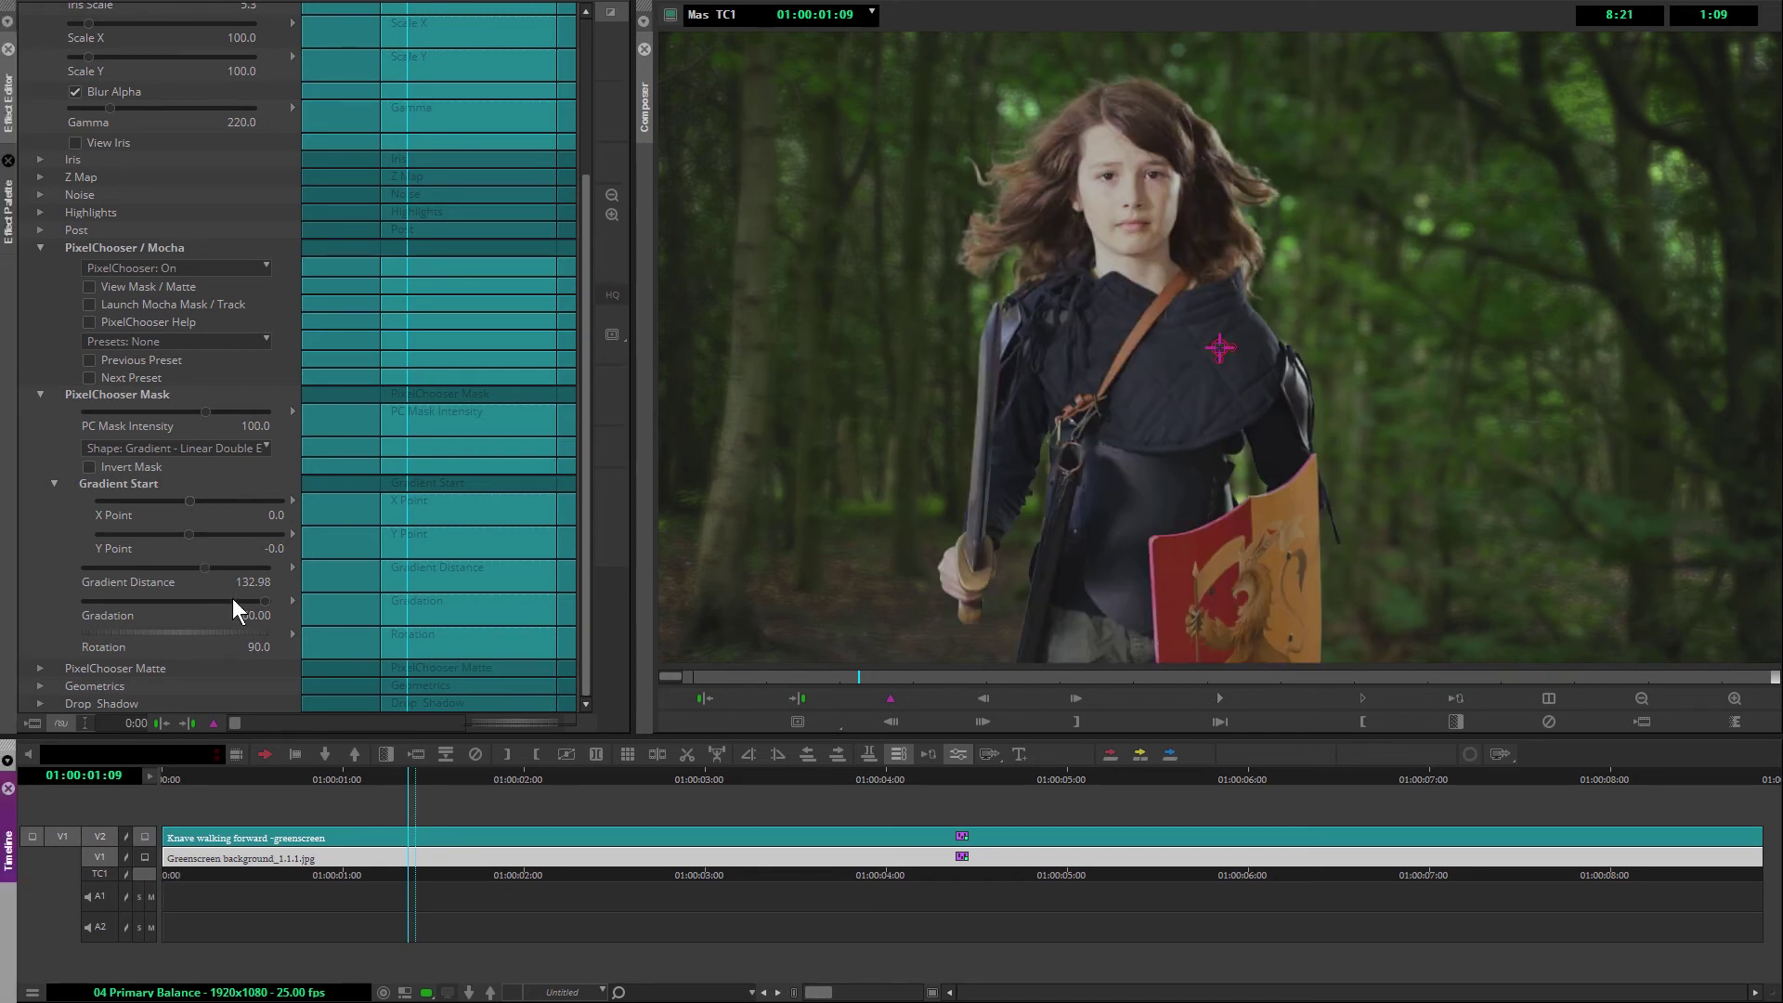
{"action": "left_click_drag", "start_coordinate": [586, 236], "coordinate": [293, 80]}
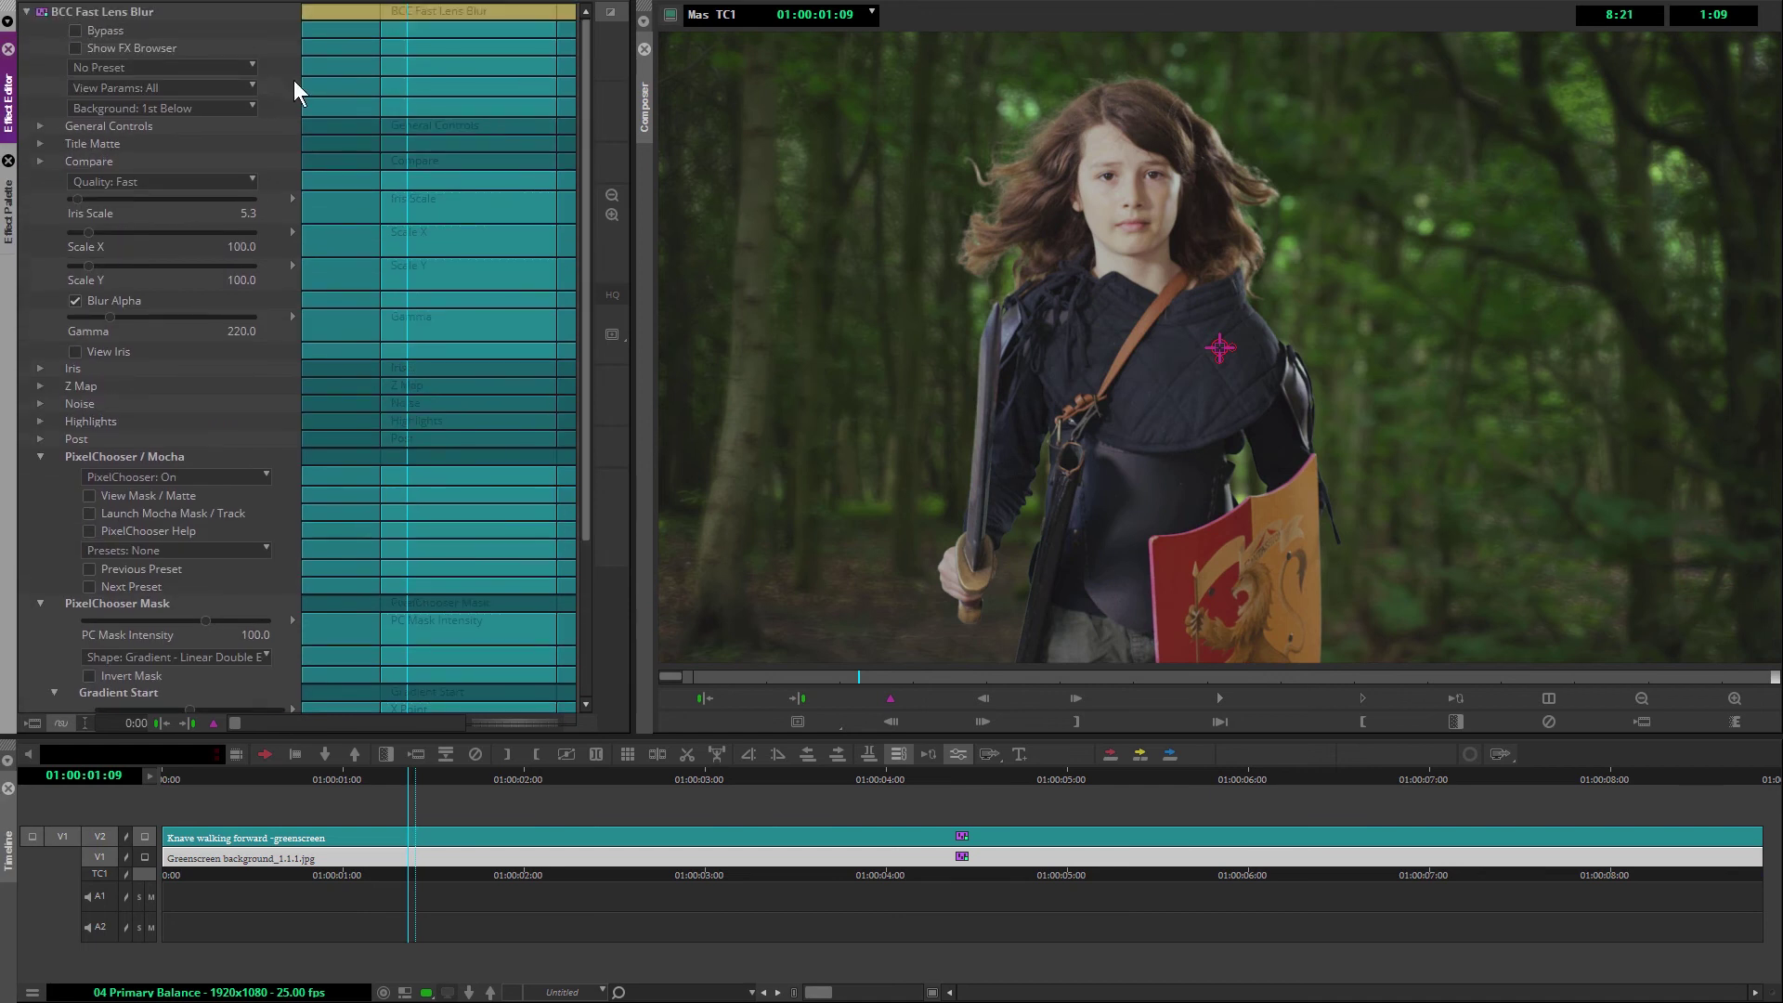
{"action": "left_click", "coordinate": [75, 31]}
{"action": "left_click", "coordinate": [75, 31]}
{"action": "left_click", "coordinate": [75, 30]}
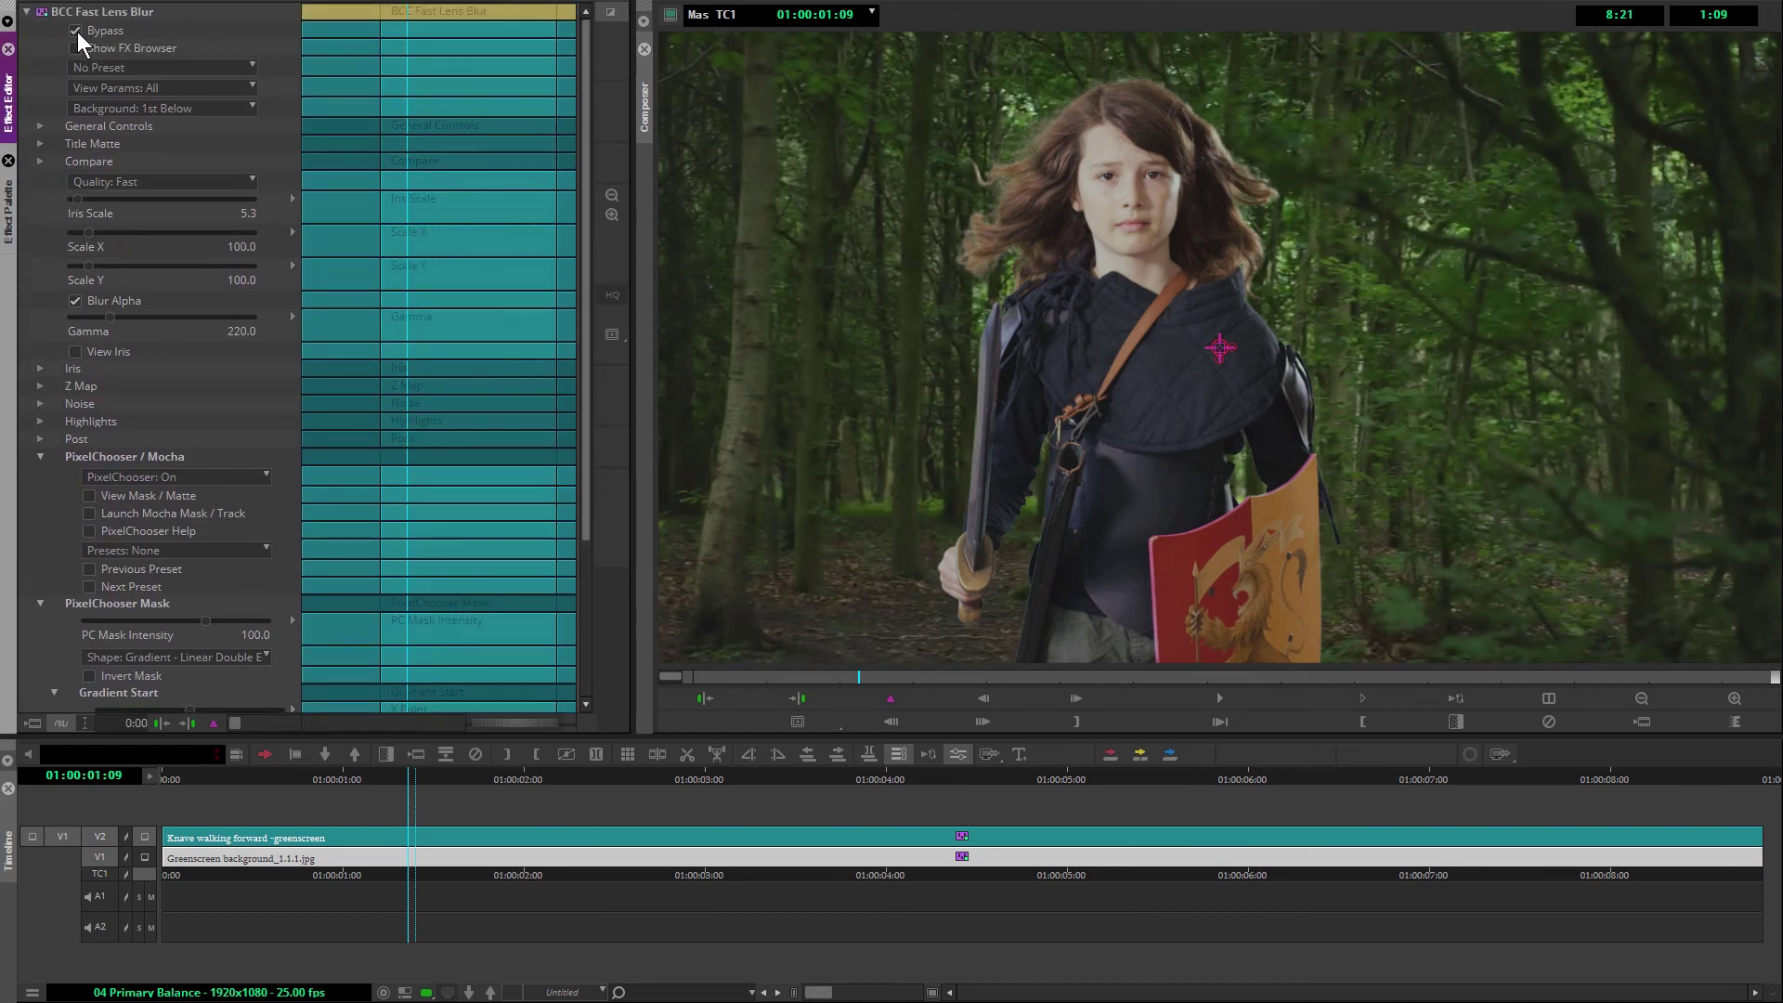
{"action": "left_click", "coordinate": [75, 30]}
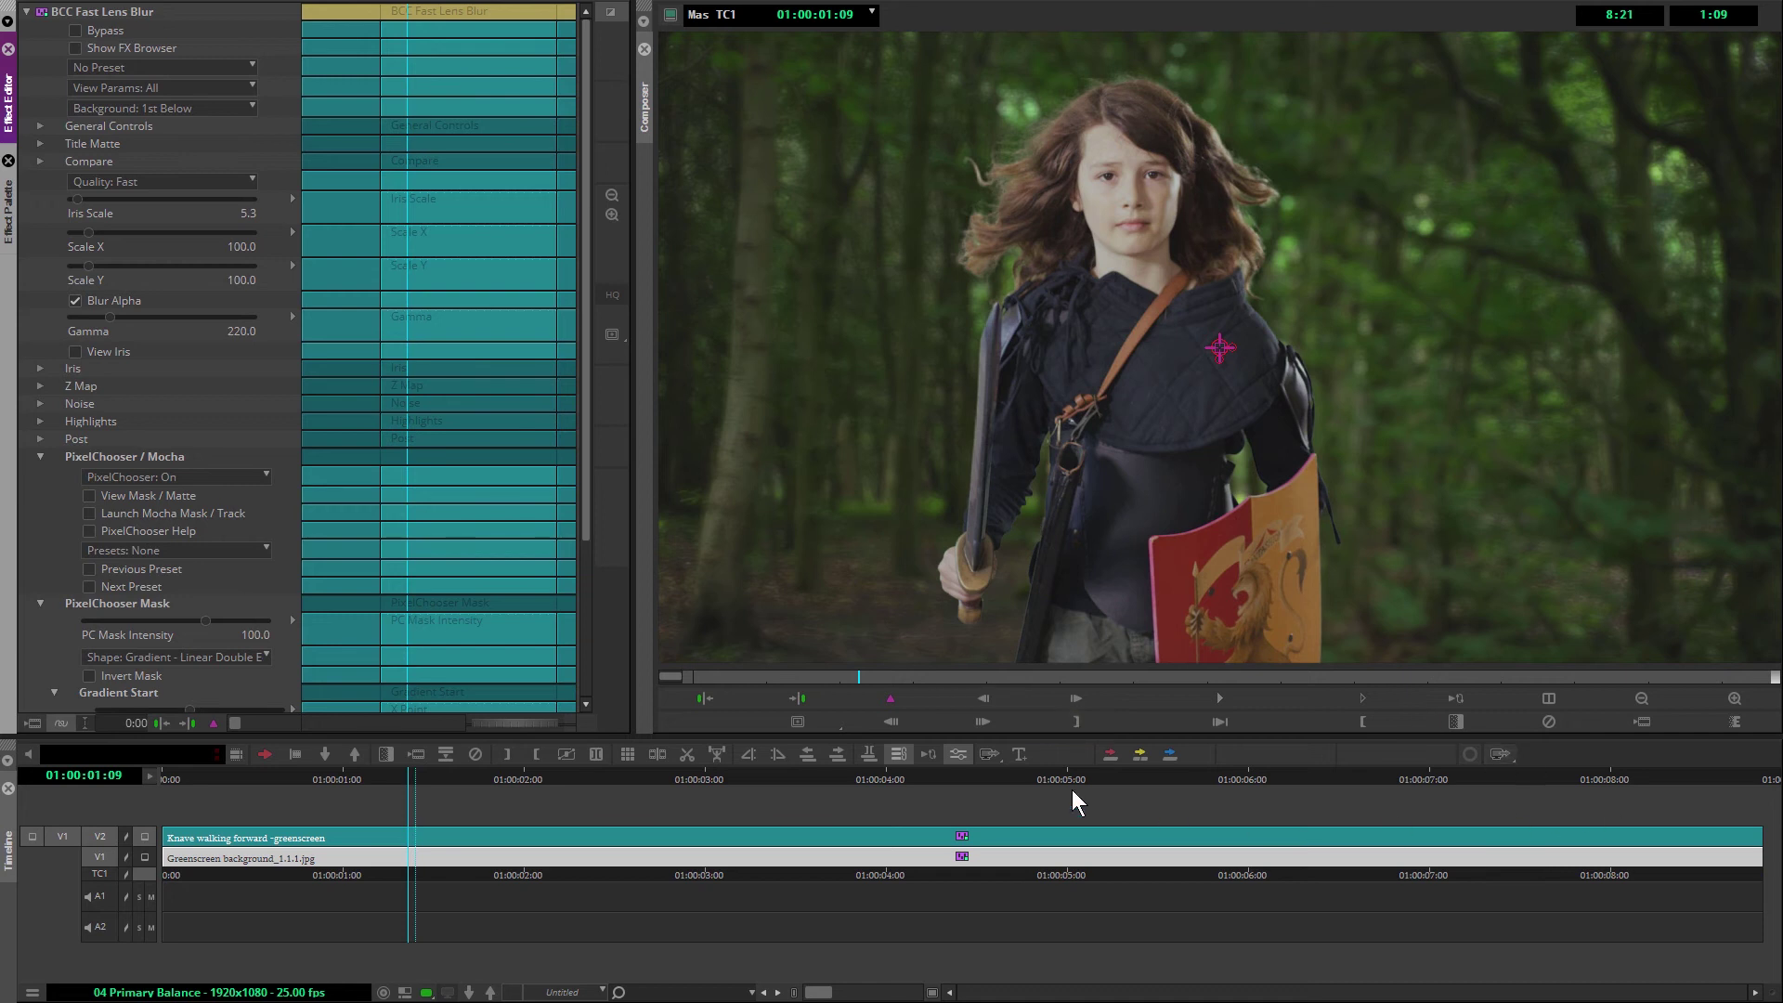
- Scrub through the shot, leaving the BCC Fast Lens Blur bypassed
{"action": "left_click", "coordinate": [1339, 676]}
{"action": "left_click_drag", "start_coordinate": [775, 676], "coordinate": [682, 683]}
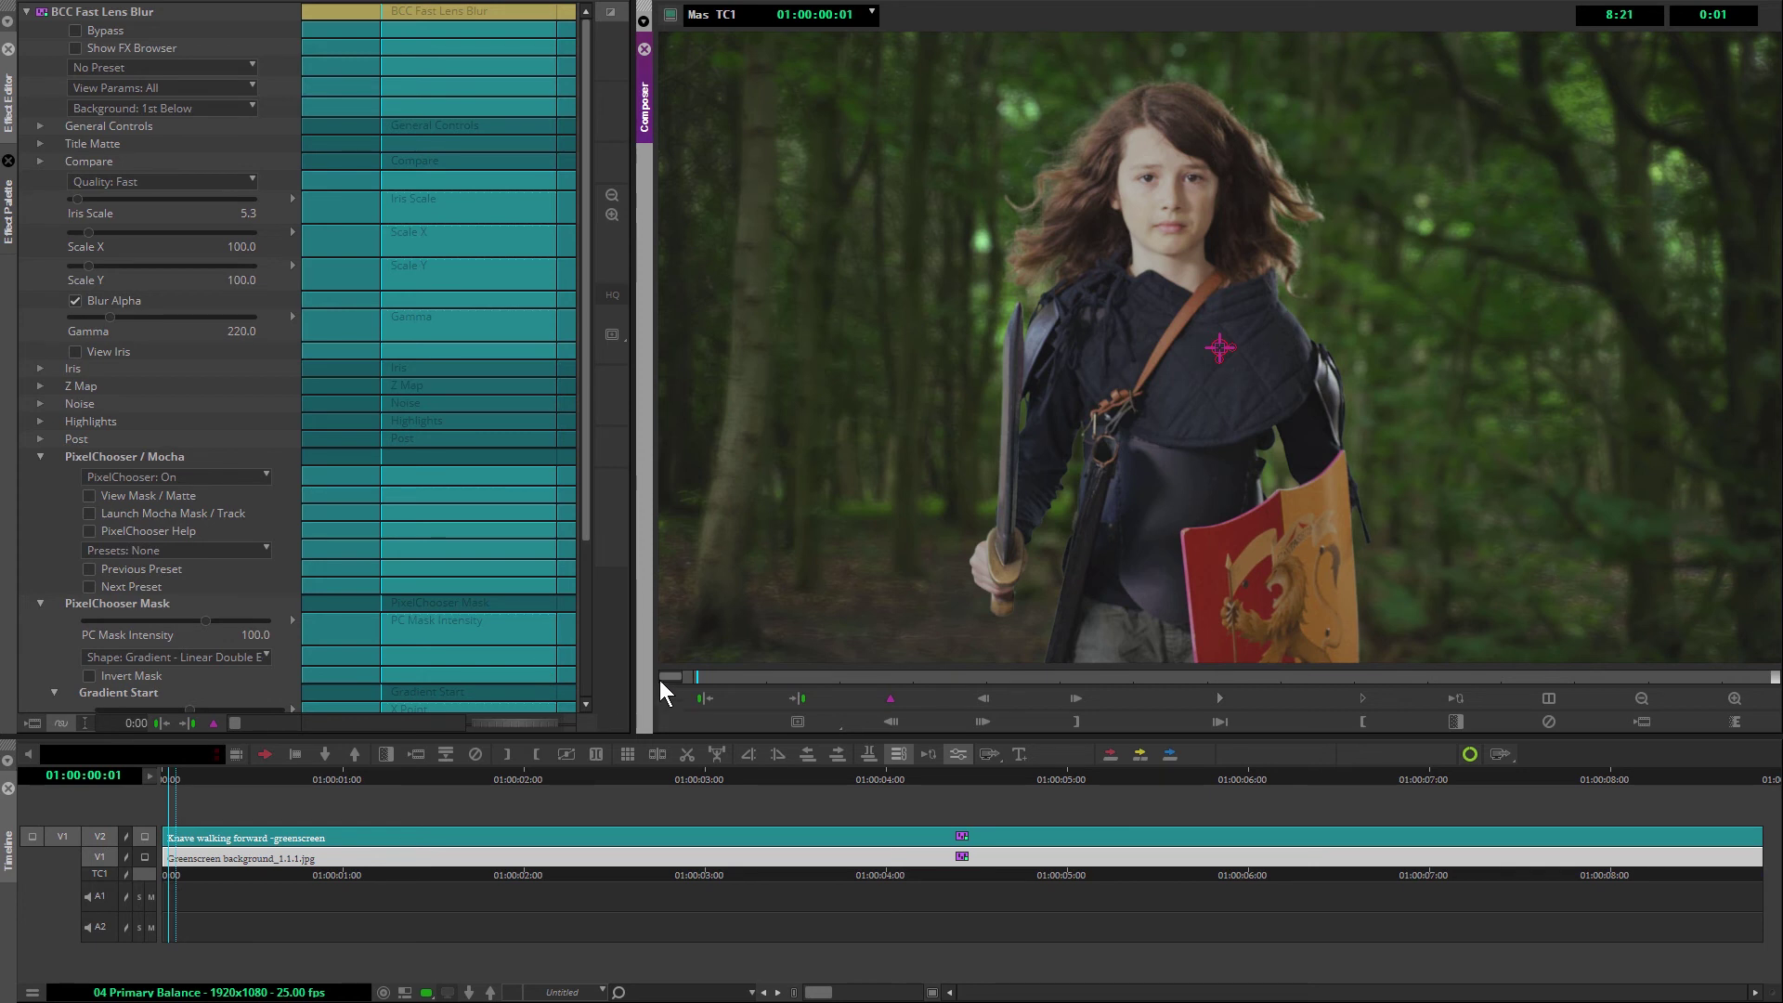
{"action": "left_click", "coordinate": [77, 31]}
{"action": "left_click", "coordinate": [75, 30]}
{"action": "left_click", "coordinate": [74, 31]}
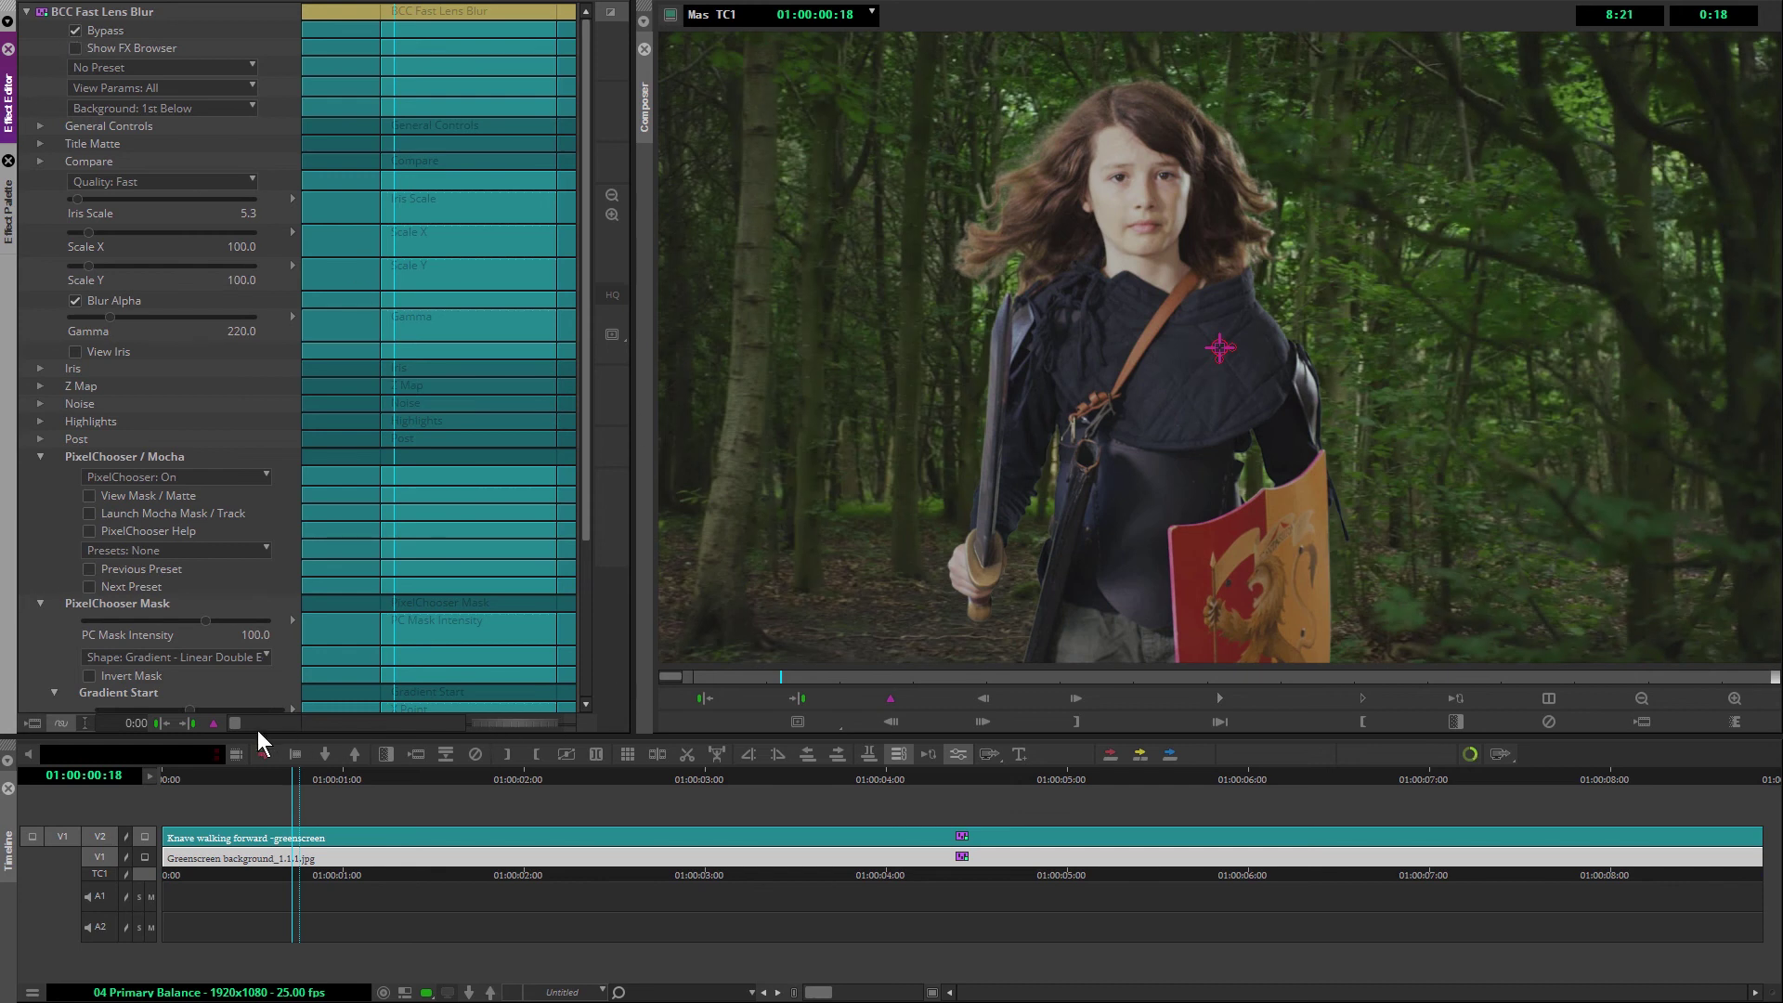
{"action": "key", "text": "Home"}
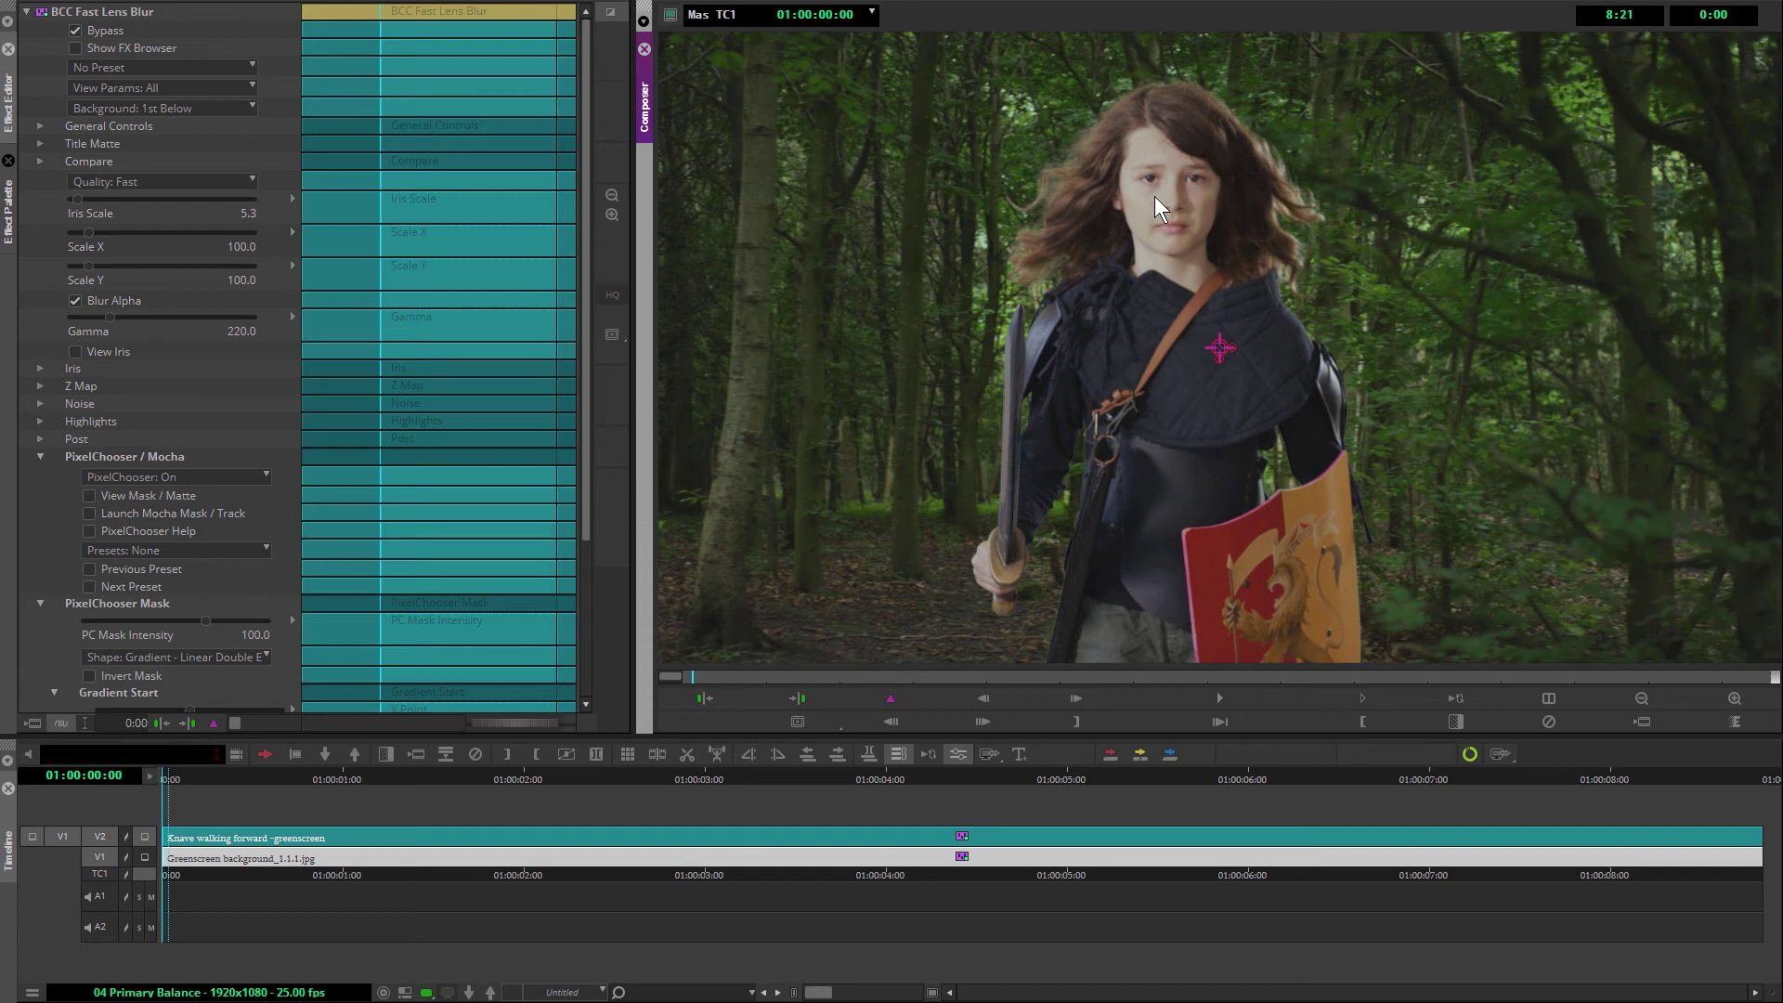
{"action": "left_click_drag", "start_coordinate": [727, 674], "coordinate": [815, 676]}
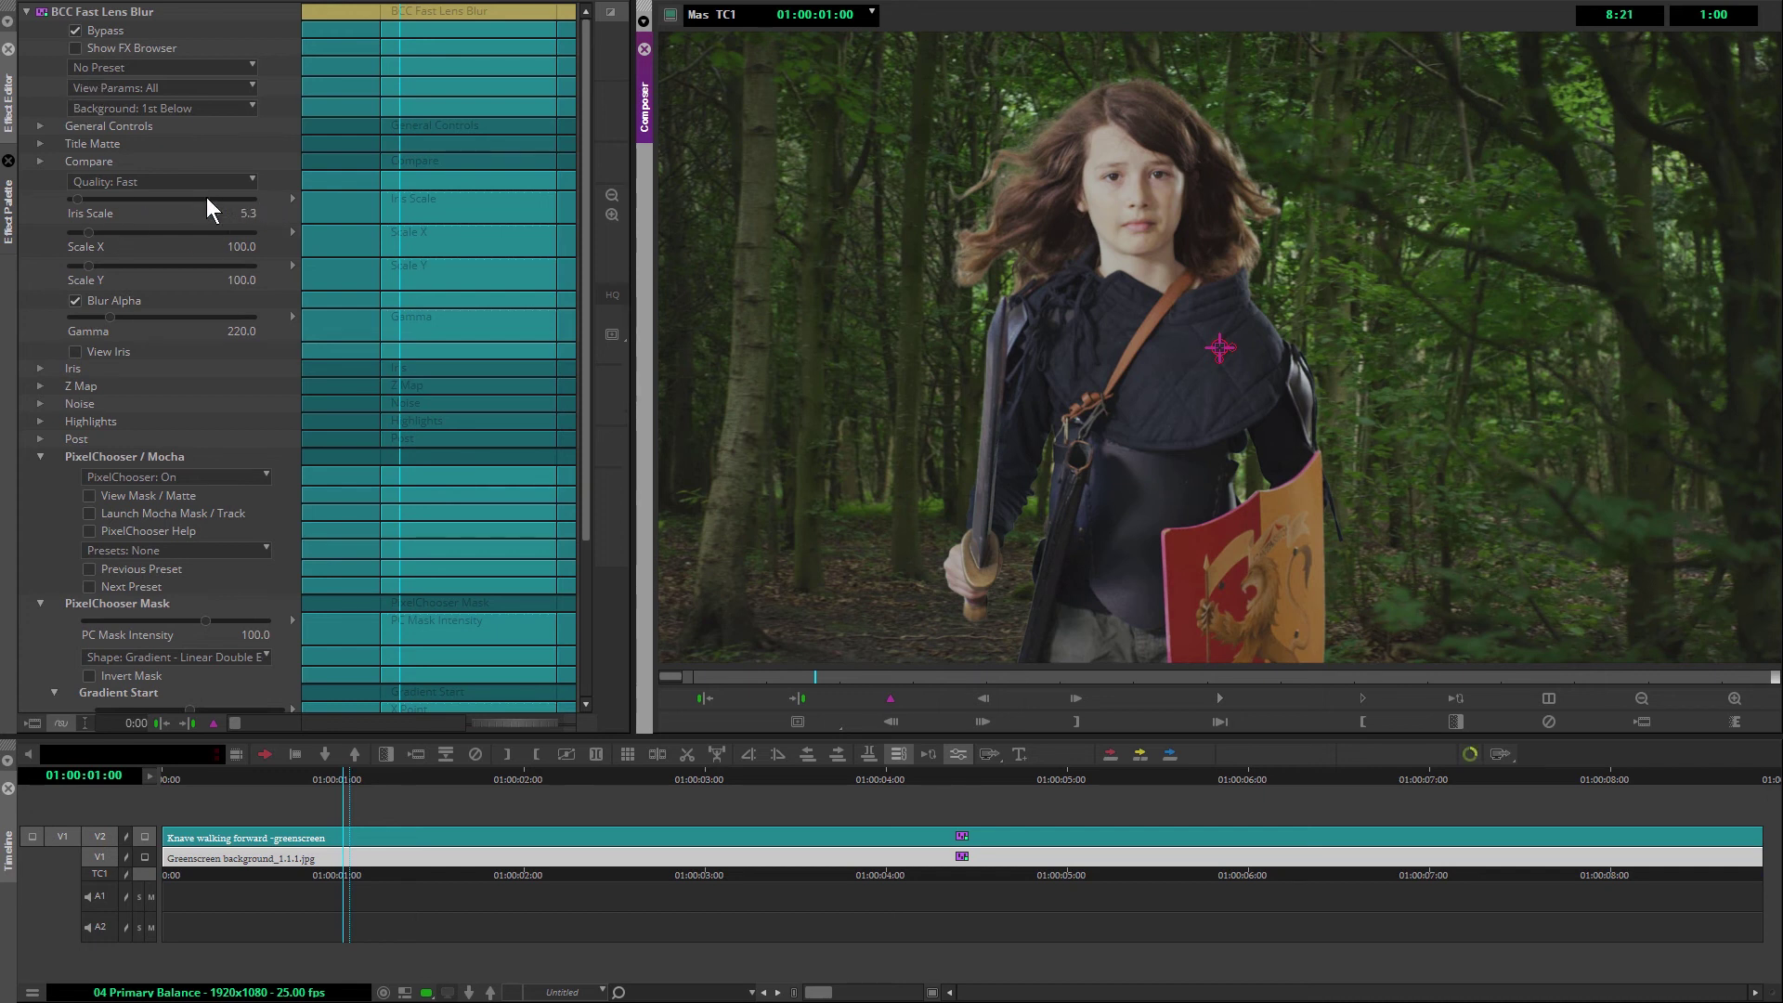
- Re-enable the lens blur and keyframe Iris Scale at 1:00 and 0:00, with 3.2 at the start
{"action": "left_click", "coordinate": [76, 31]}
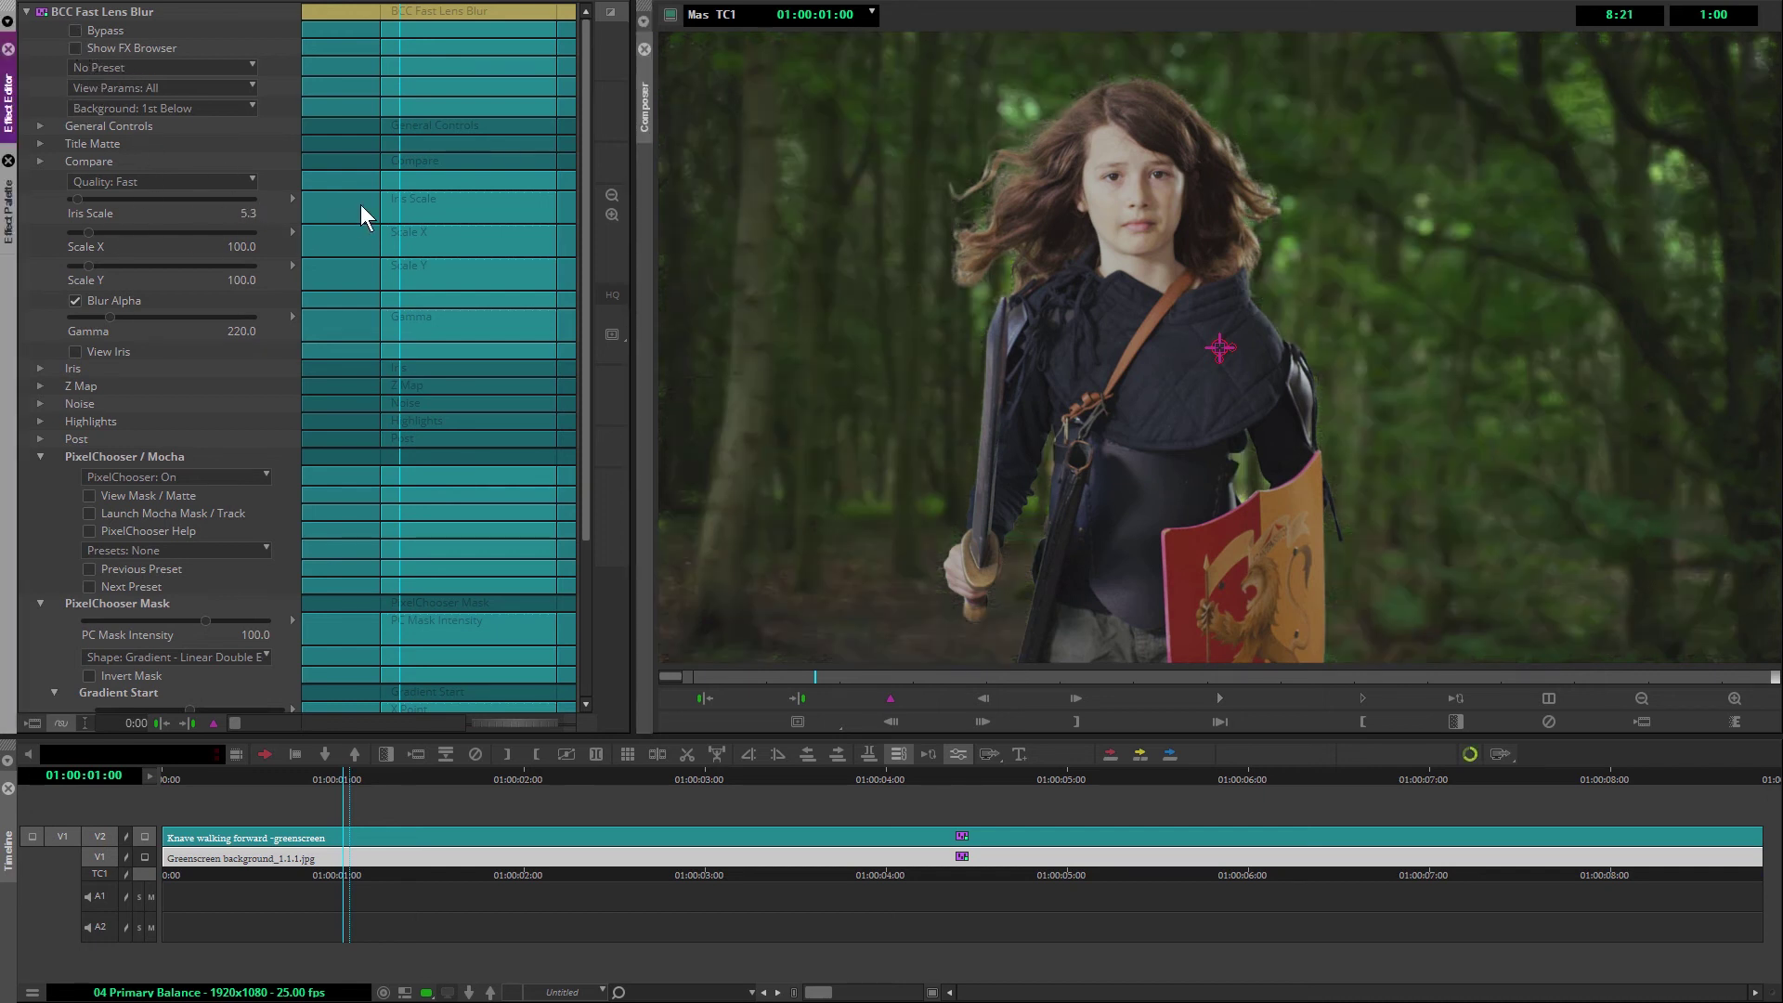
{"action": "right_click", "coordinate": [408, 206]}
{"action": "left_click", "coordinate": [431, 217]}
{"action": "left_click", "coordinate": [360, 286]}
{"action": "right_click", "coordinate": [388, 204]}
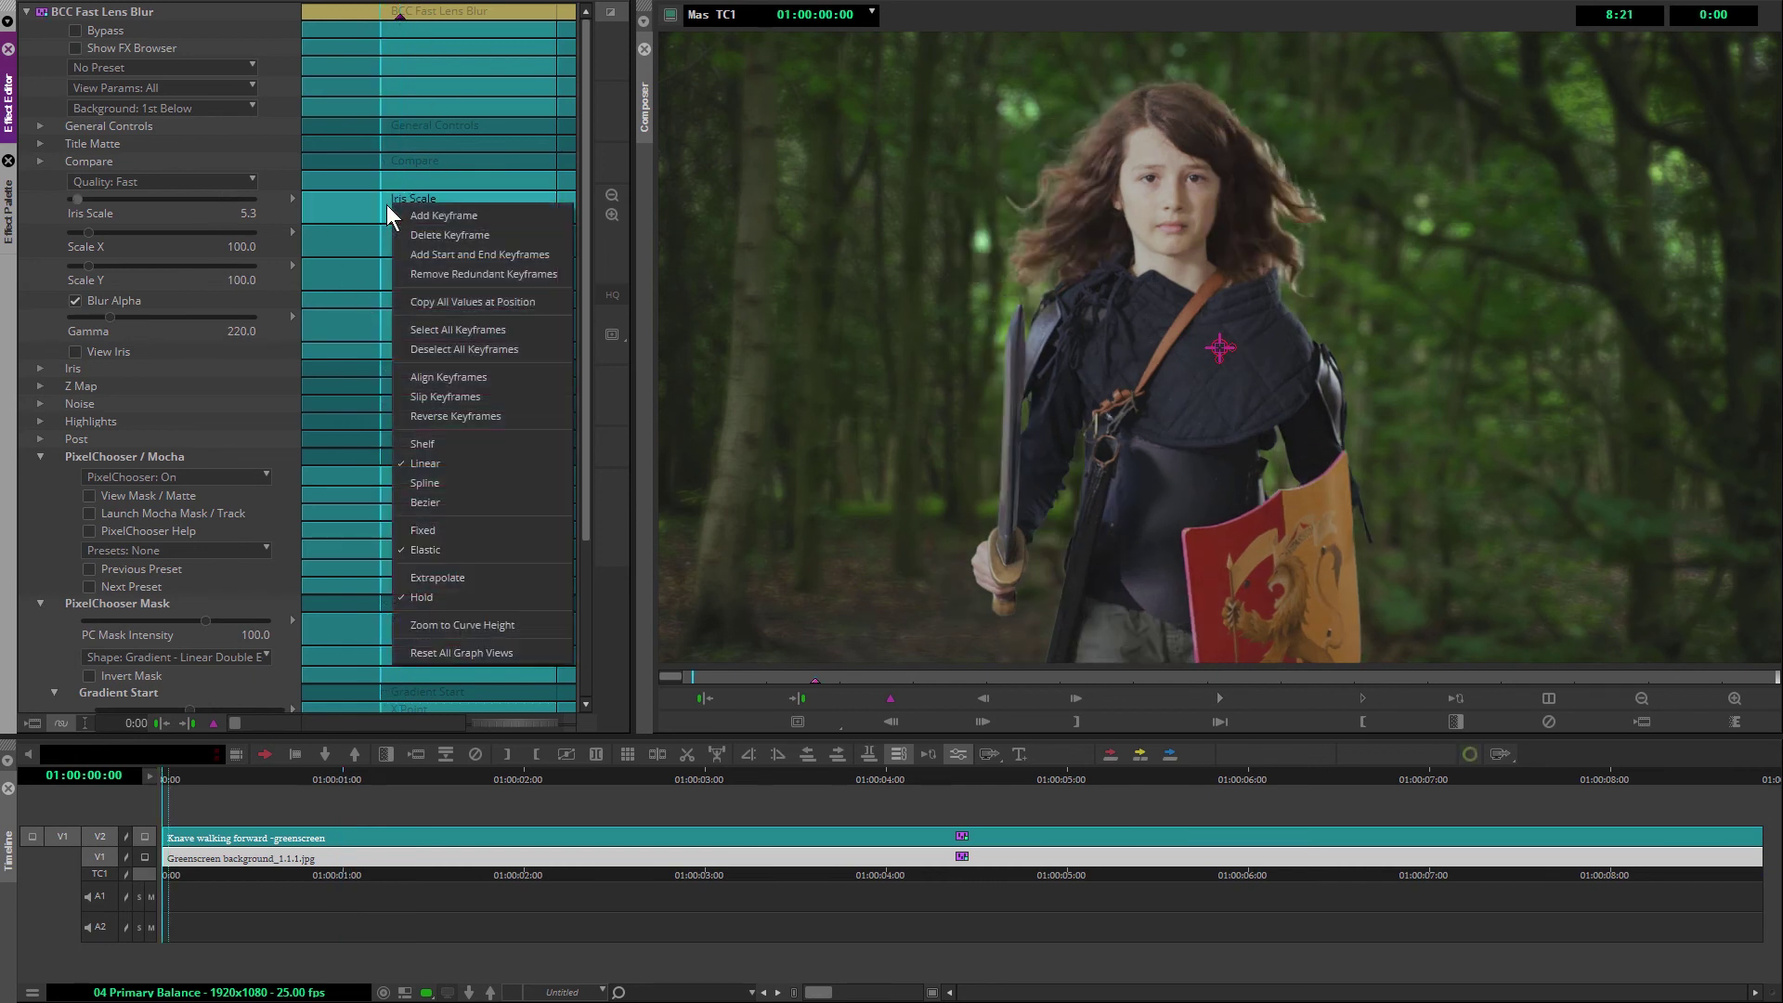
{"action": "left_click", "coordinate": [424, 214]}
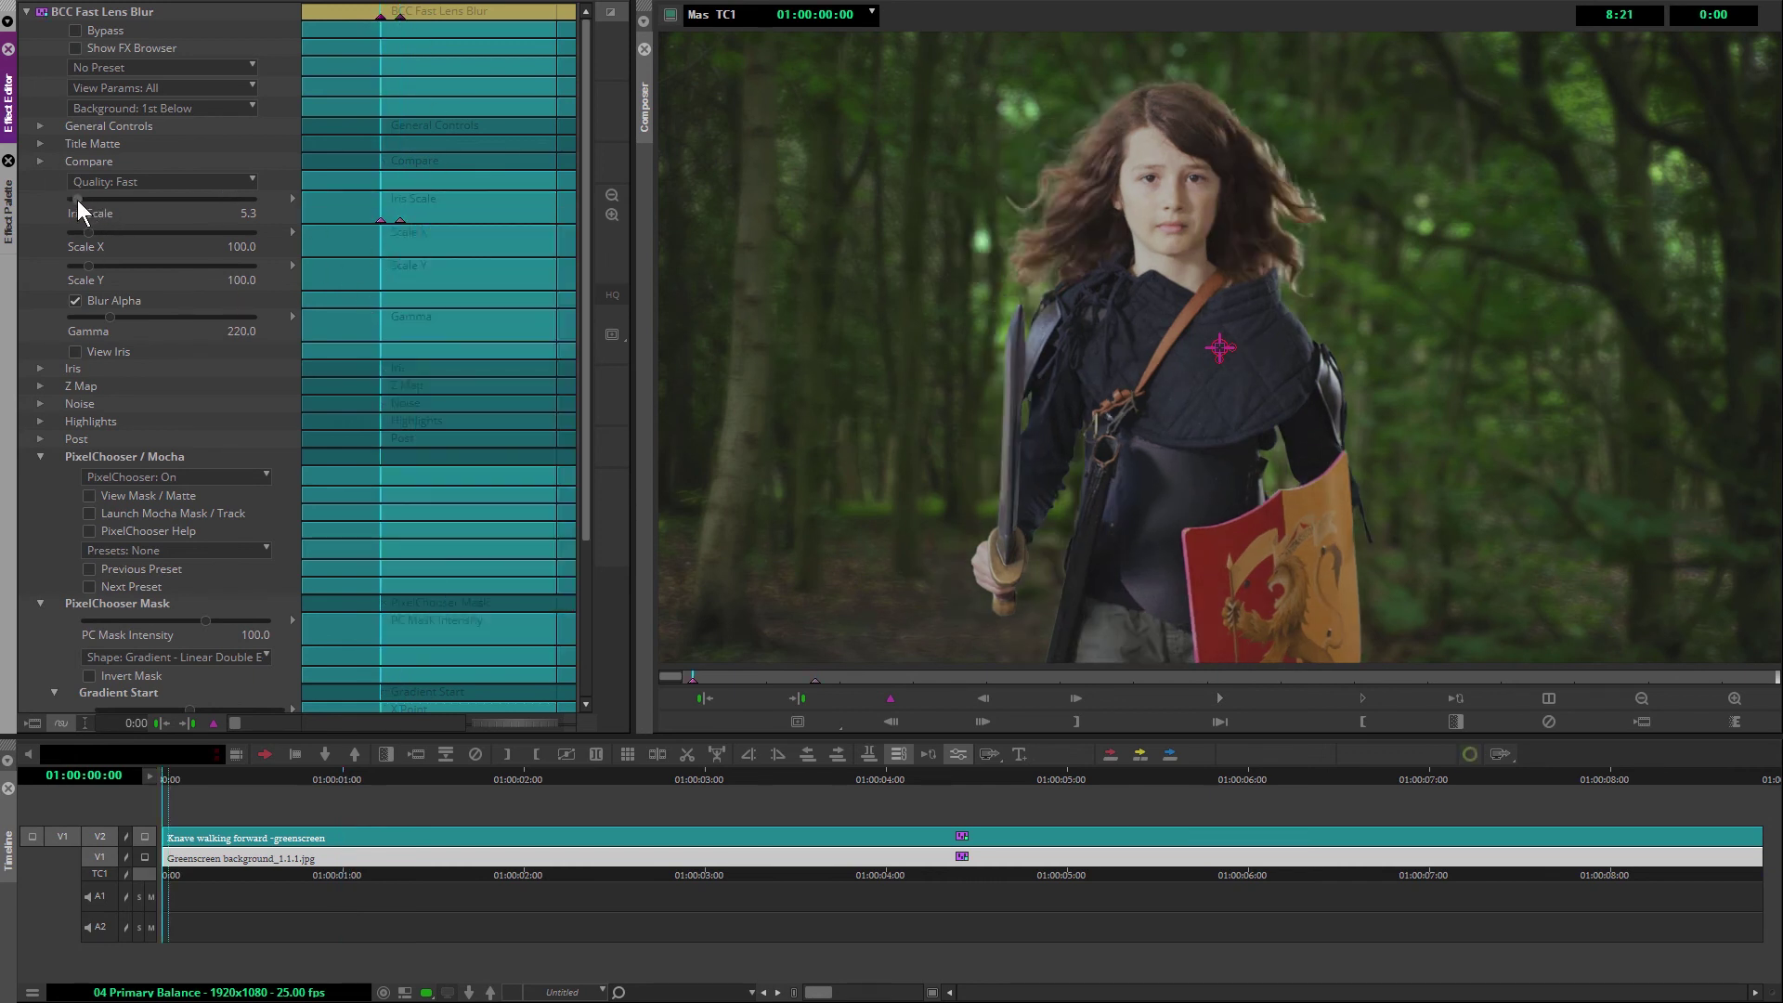
{"action": "left_click_drag", "start_coordinate": [76, 198], "coordinate": [72, 198]}
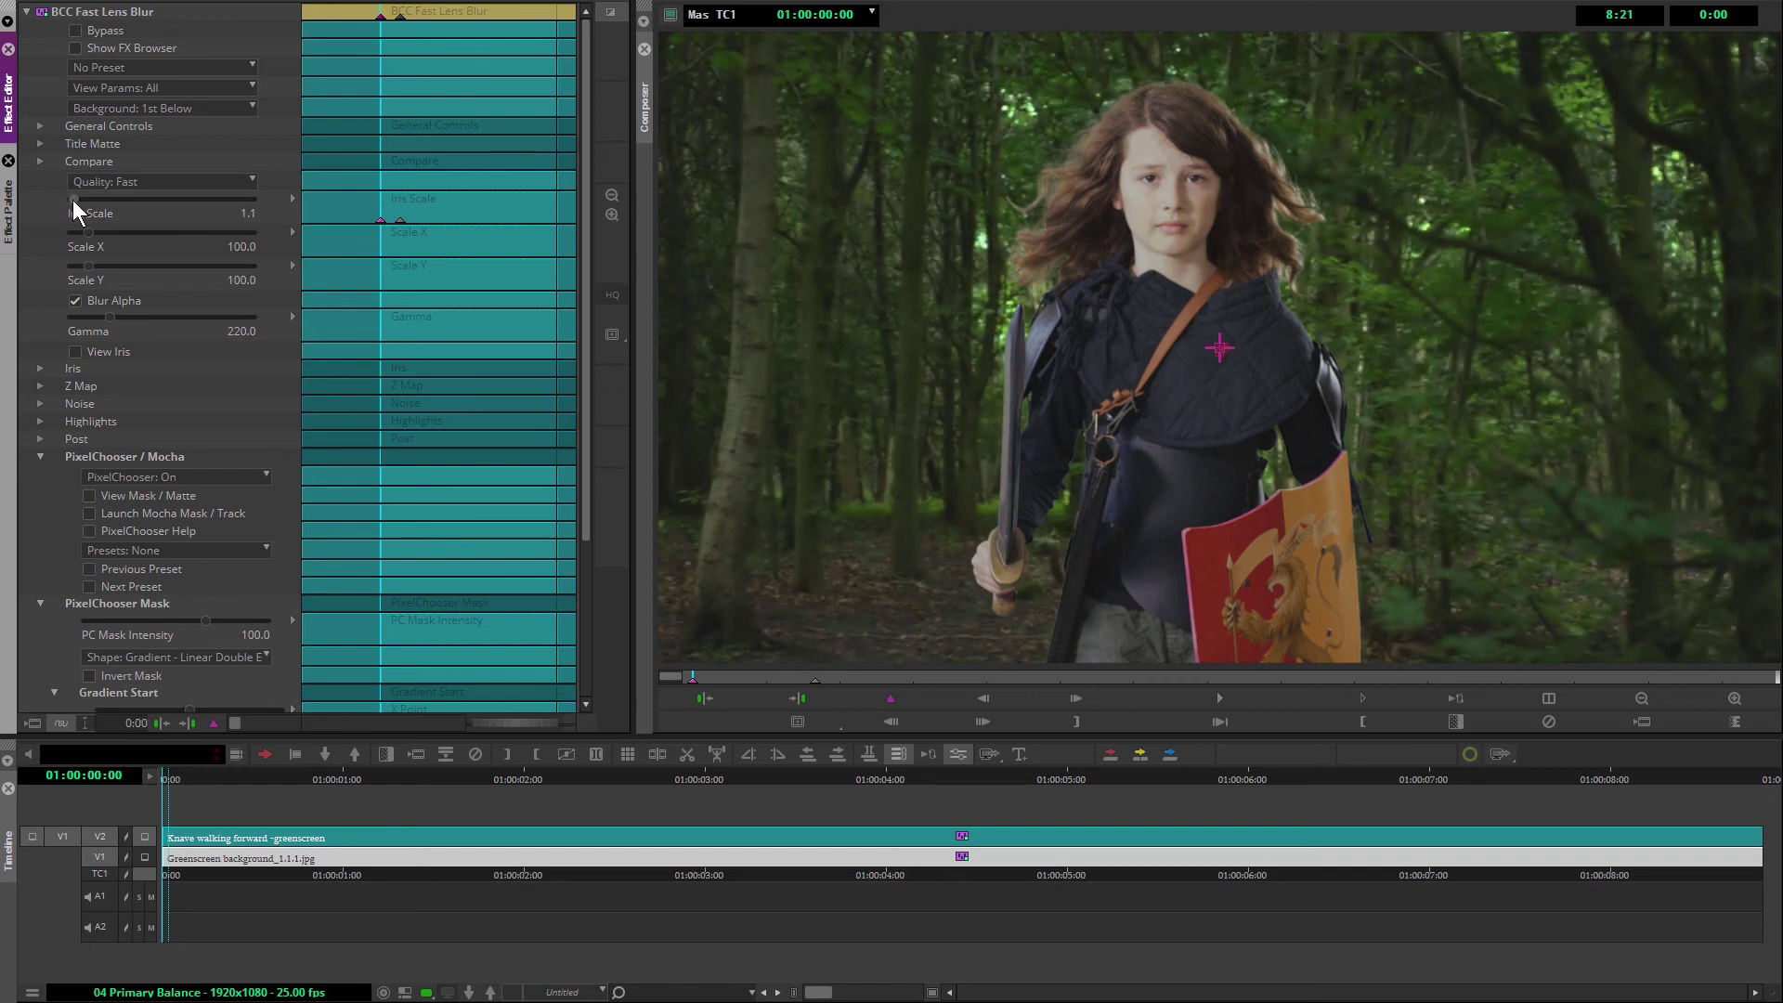
{"action": "left_click_drag", "start_coordinate": [210, 208], "coordinate": [332, 212]}
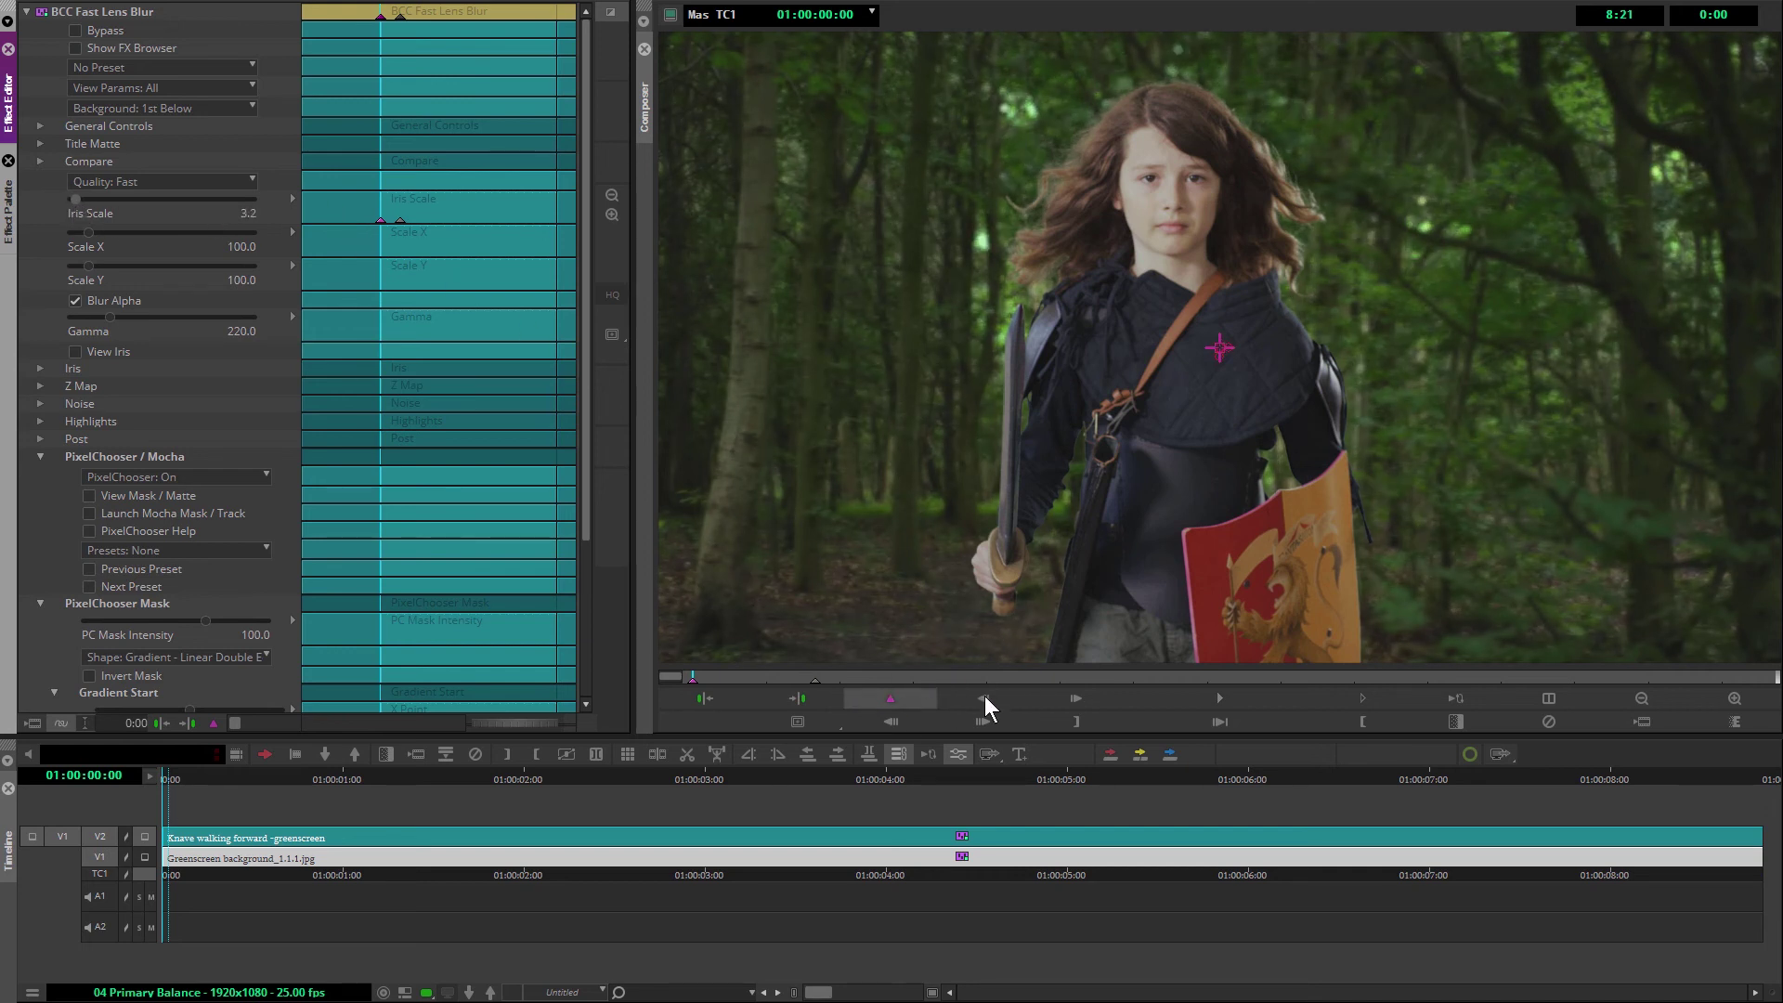
- Loop-play the shot to preview the rack focus
{"action": "left_click", "coordinate": [1239, 700]}
{"action": "key", "text": "space"}
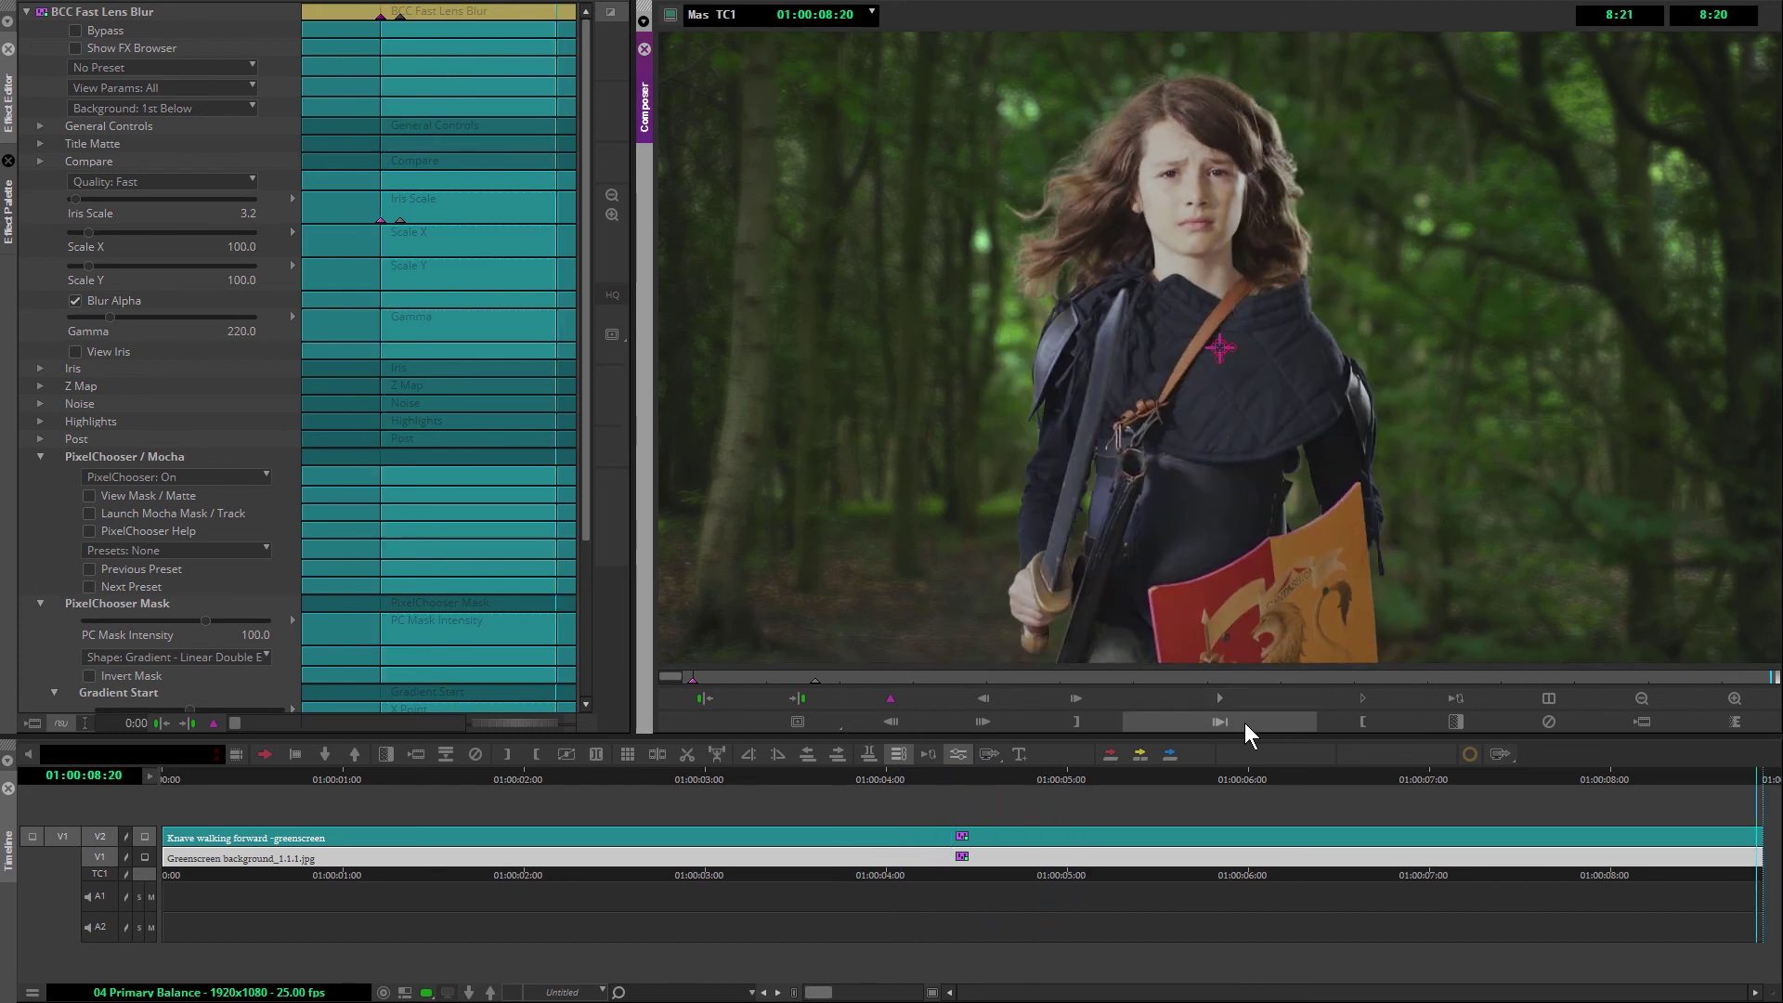
{"action": "left_click", "coordinate": [1456, 708]}
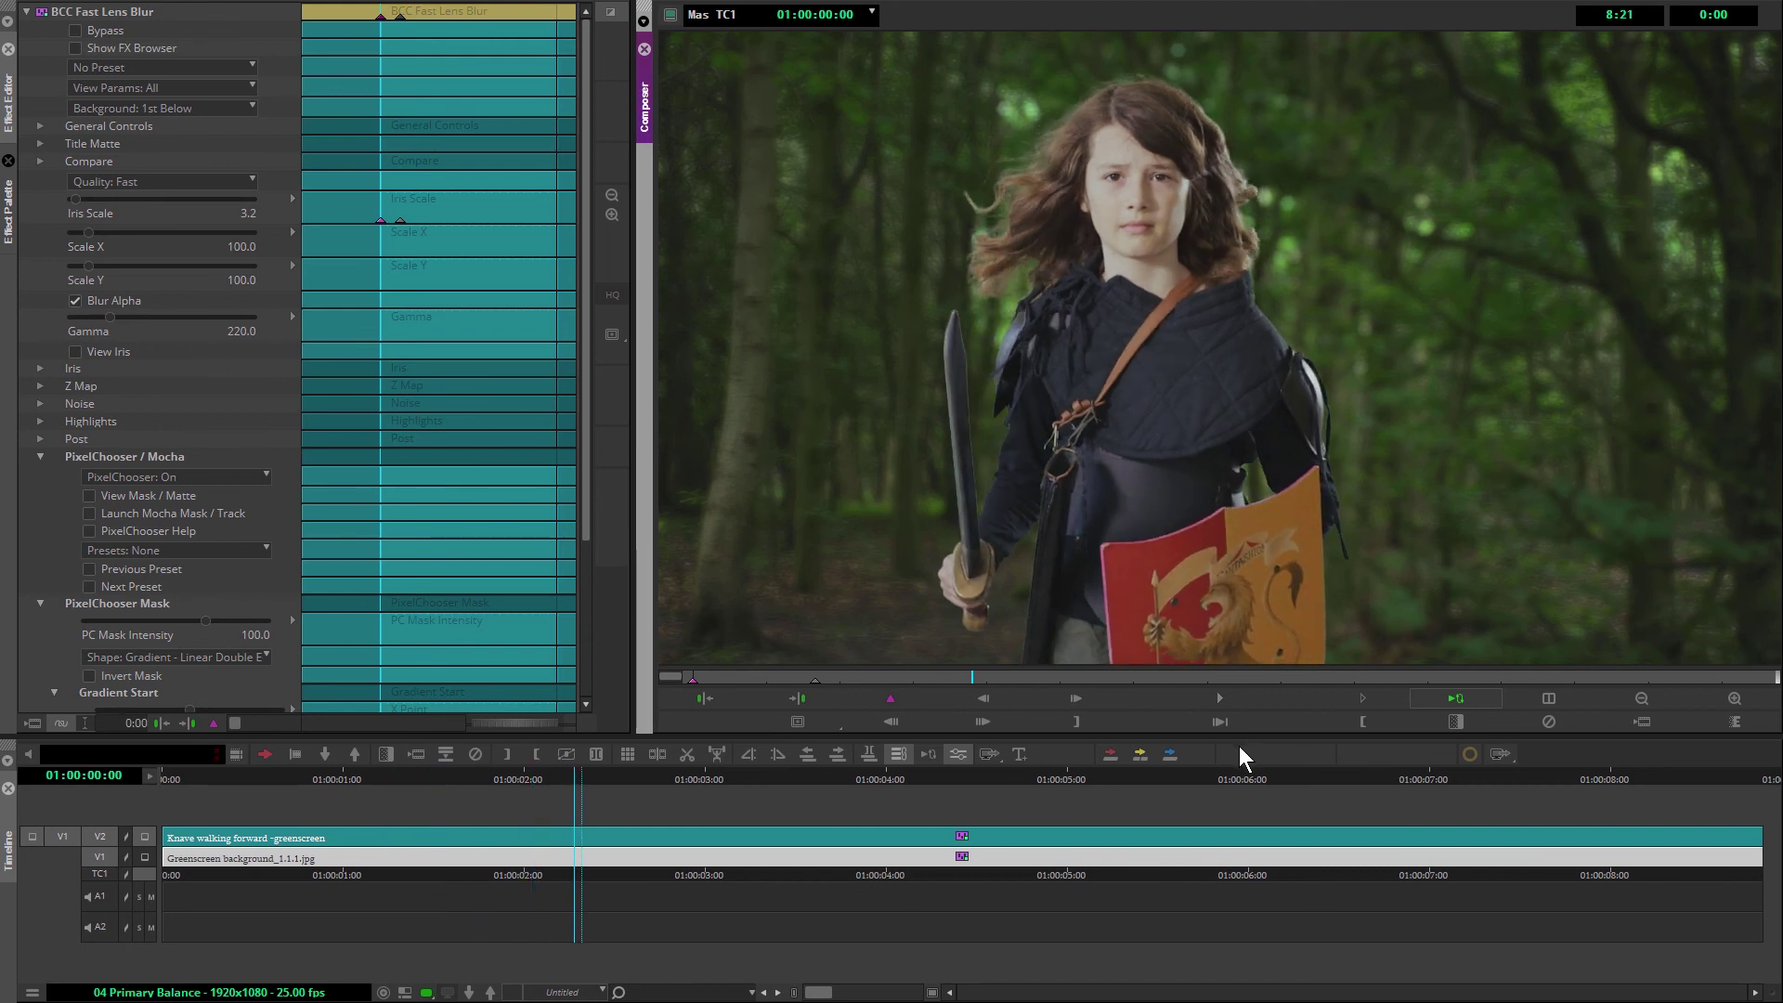
- Search the Effect Palette for 'fast fl' and drop BCC Fast Flipper onto the V1 forest clip
{"action": "key", "text": "space"}
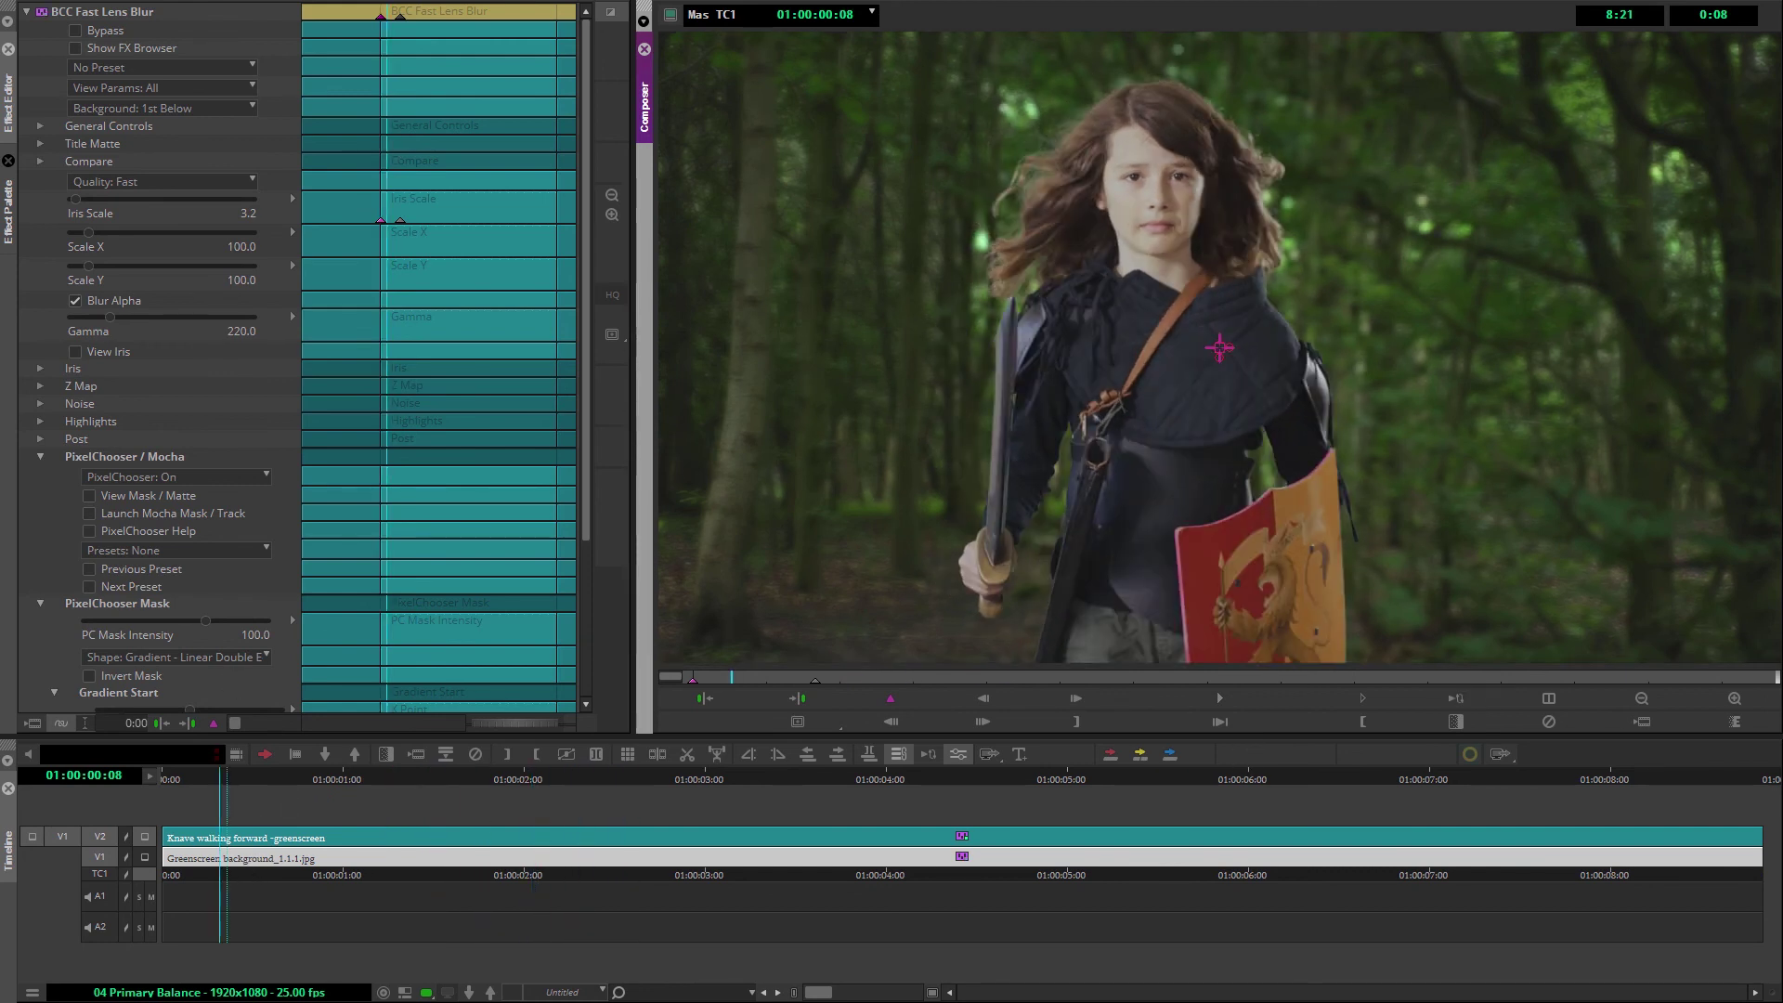
{"action": "left_click", "coordinate": [8, 211]}
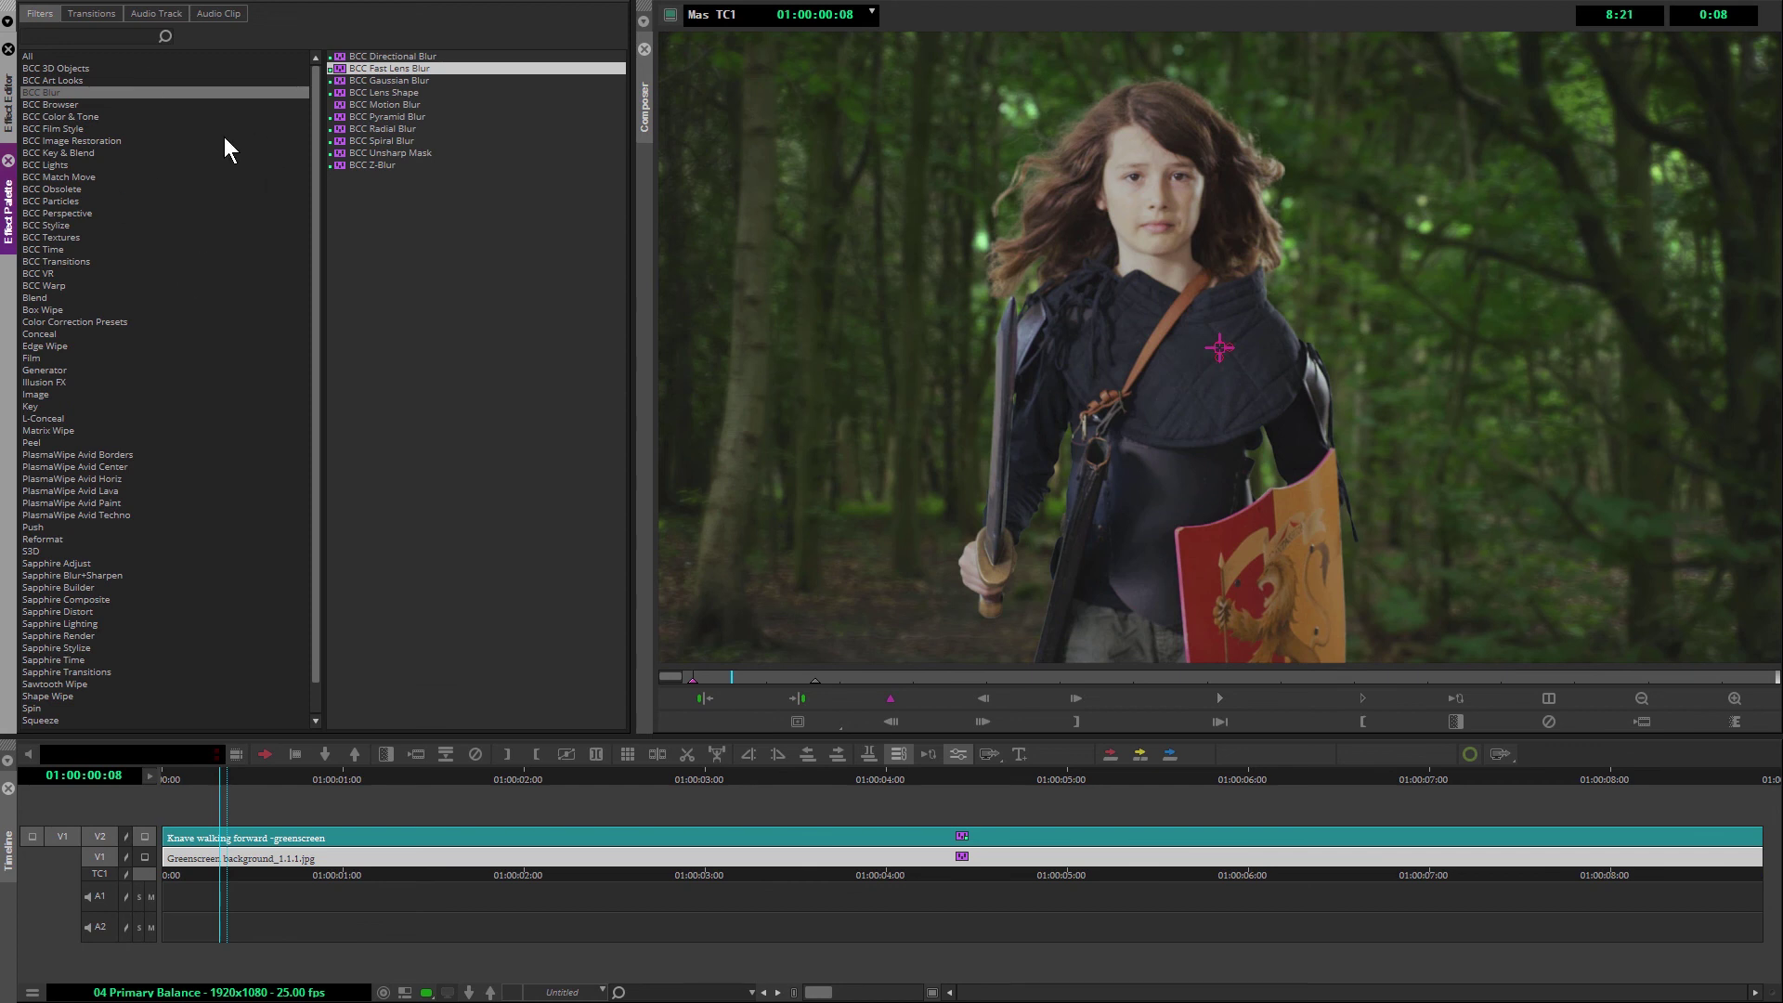
{"action": "left_click", "coordinate": [95, 37]}
{"action": "type", "text": "fast fl"}
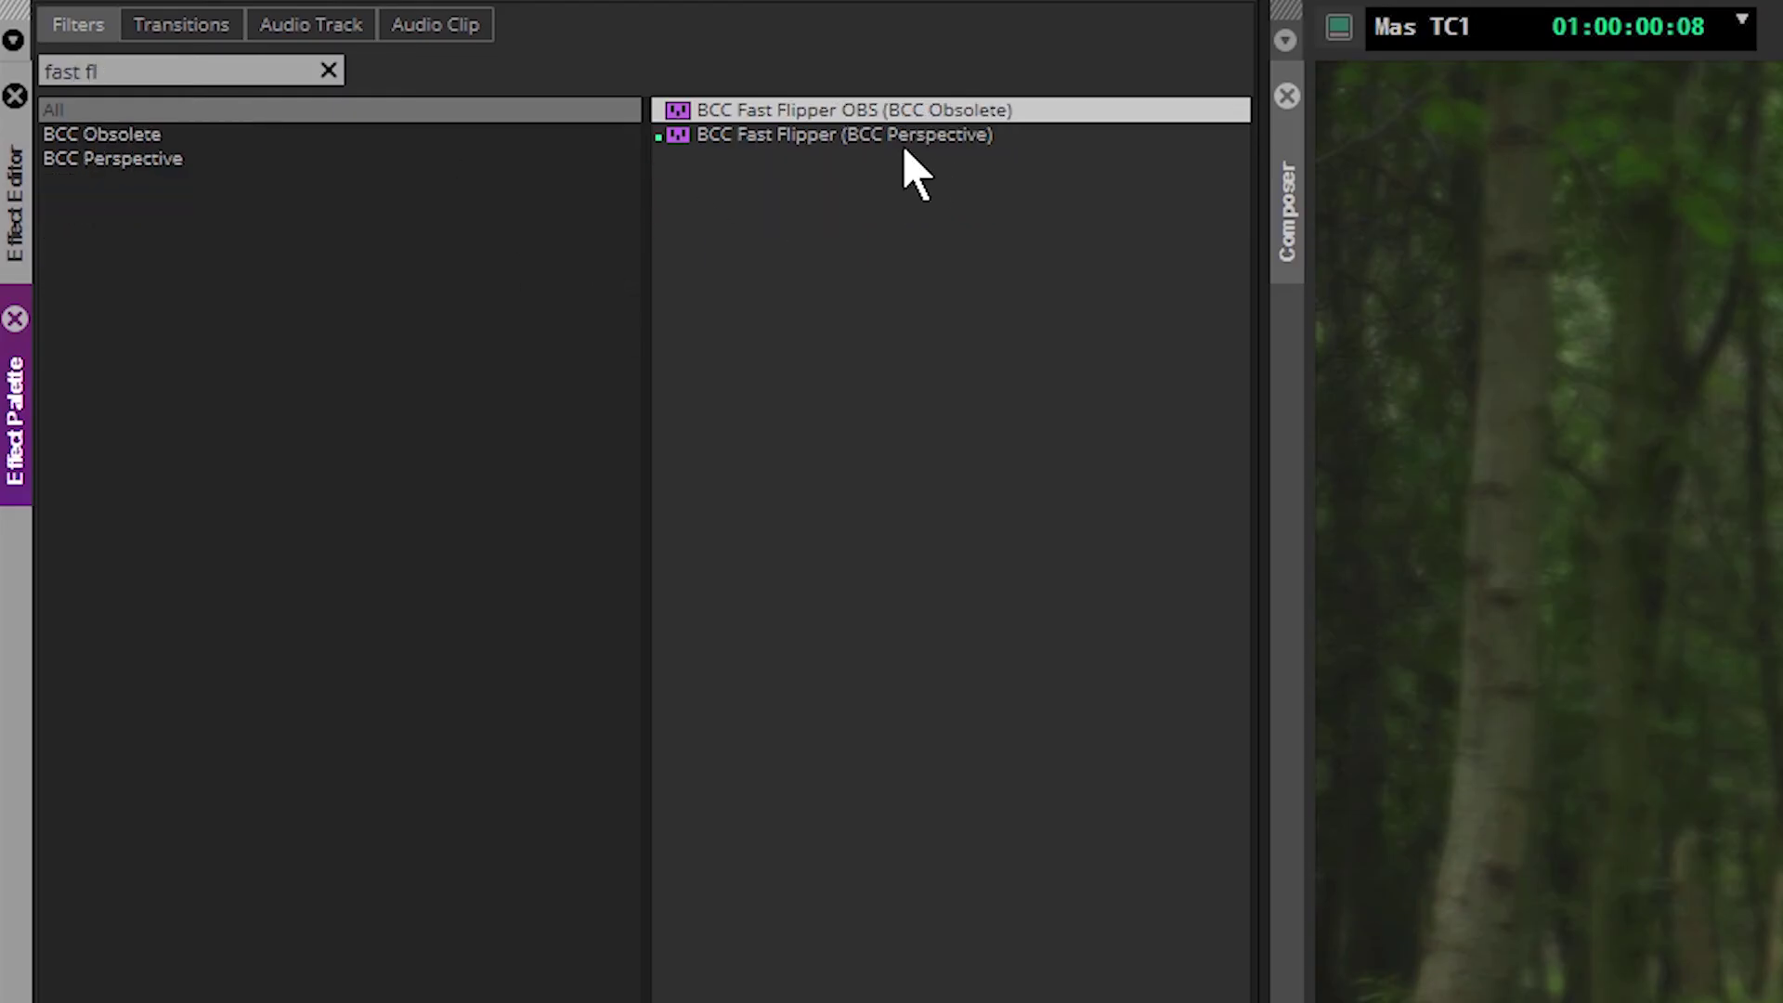
{"action": "left_click", "coordinate": [855, 133]}
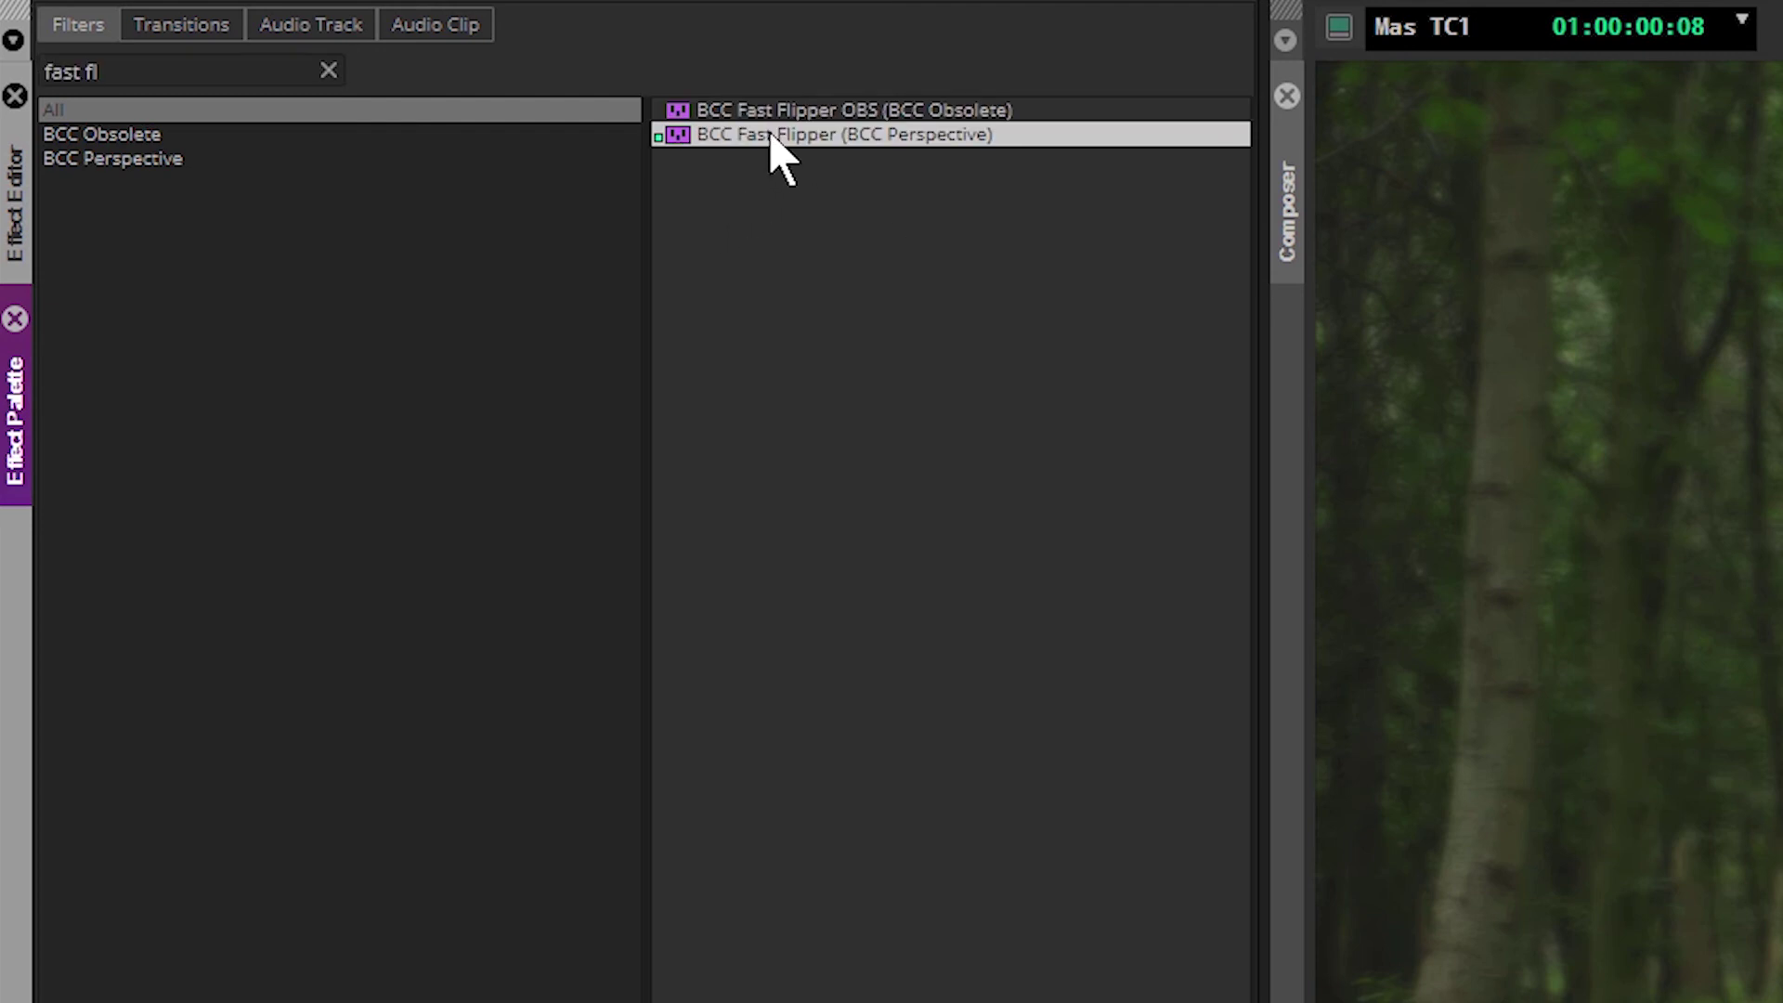
{"action": "left_click_drag", "start_coordinate": [771, 134], "coordinate": [686, 1002]}
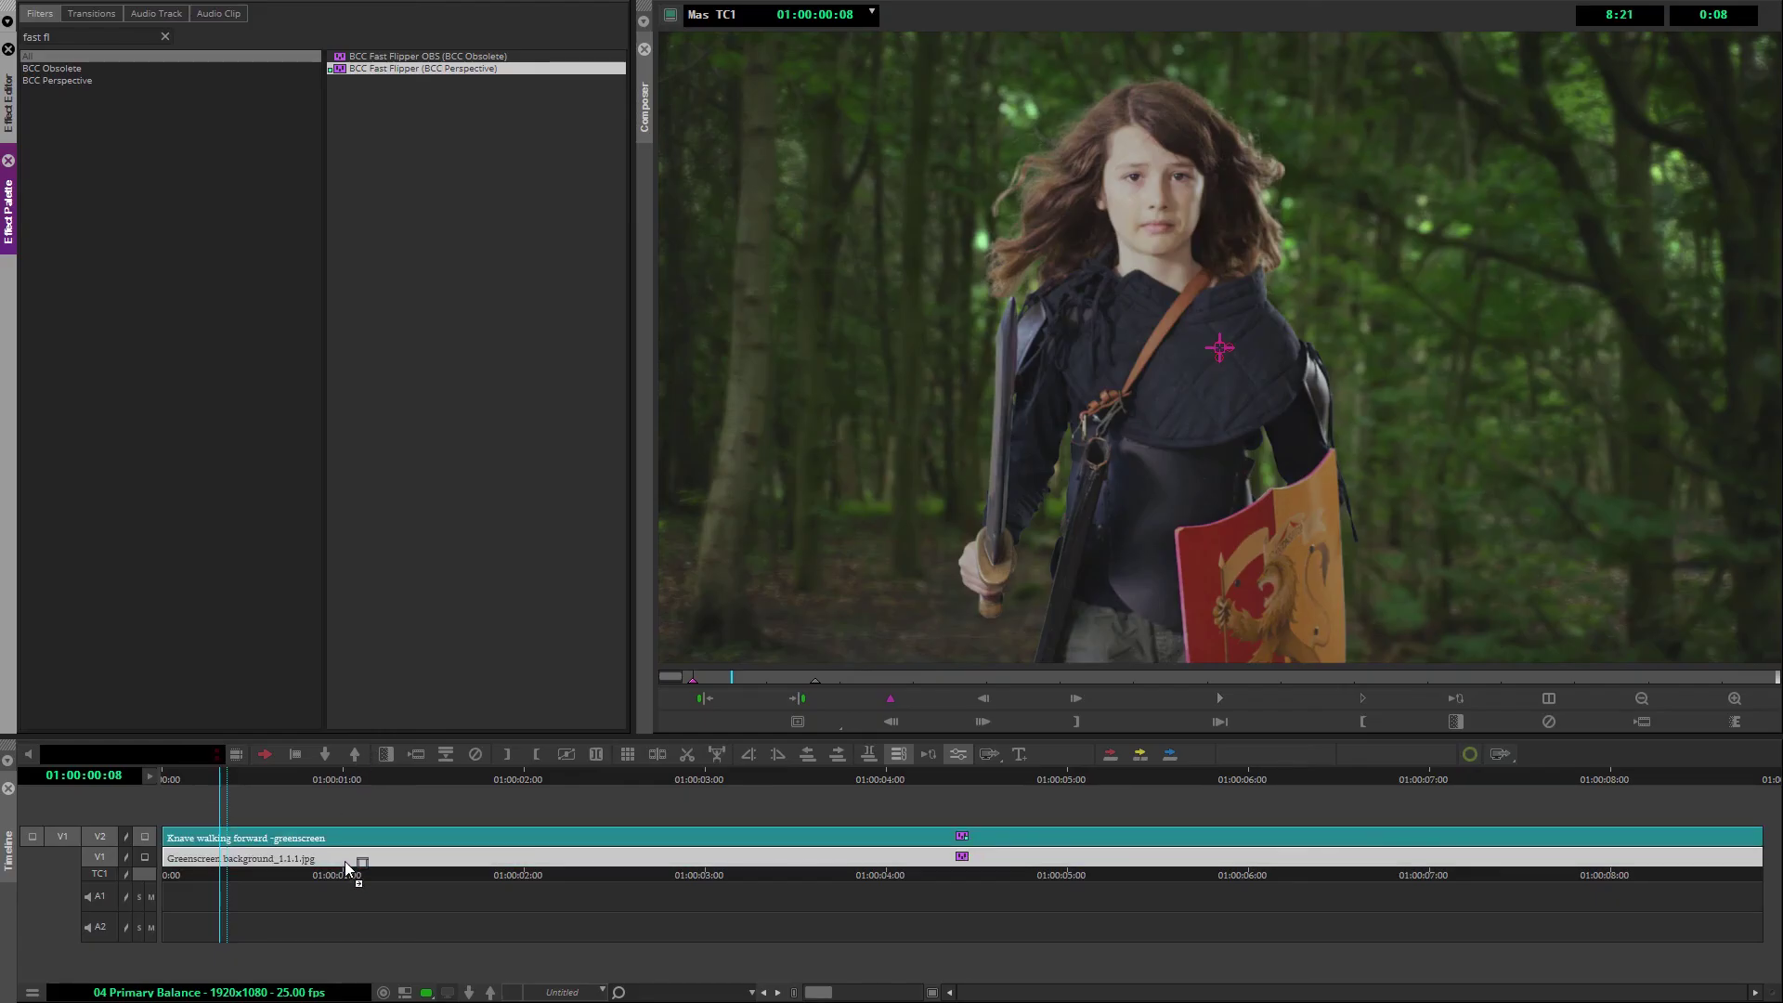
{"action": "left_click_drag", "start_coordinate": [336, 854], "coordinate": [345, 858]}
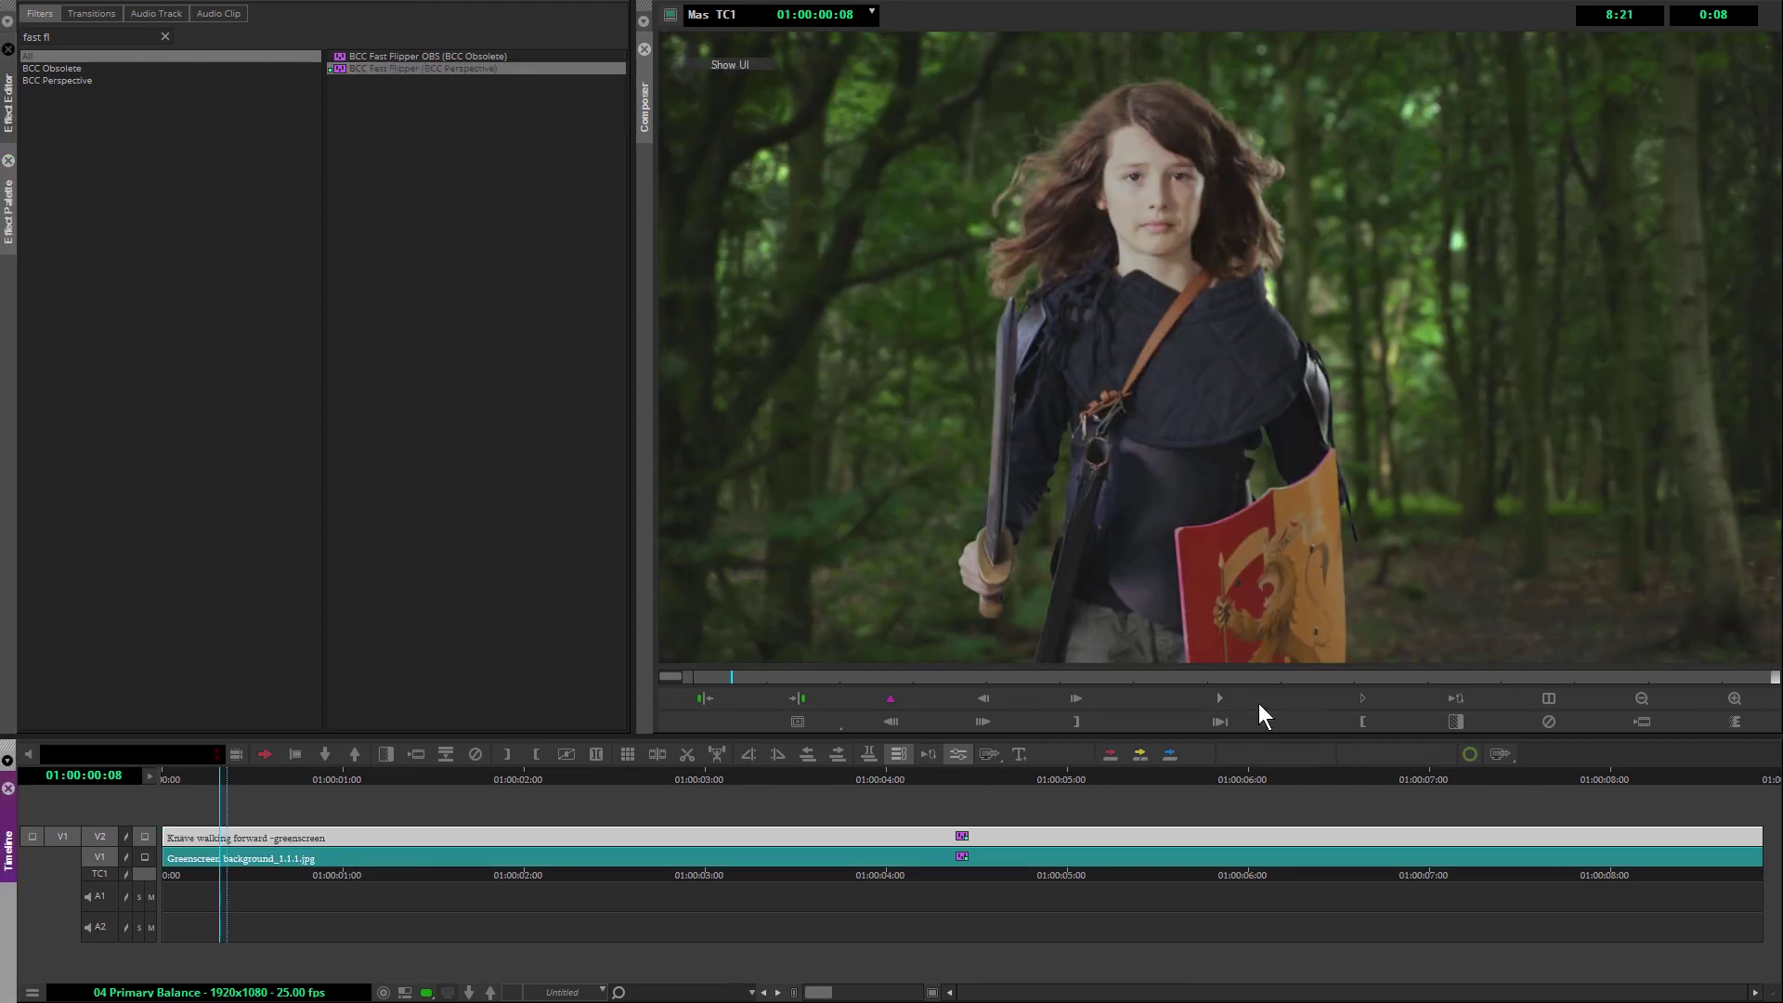
- Activate BCC Fast Flipper's horizontal flip and scrub through the mirrored forest composite
{"action": "left_click", "coordinate": [1227, 725]}
{"action": "key", "text": "space"}
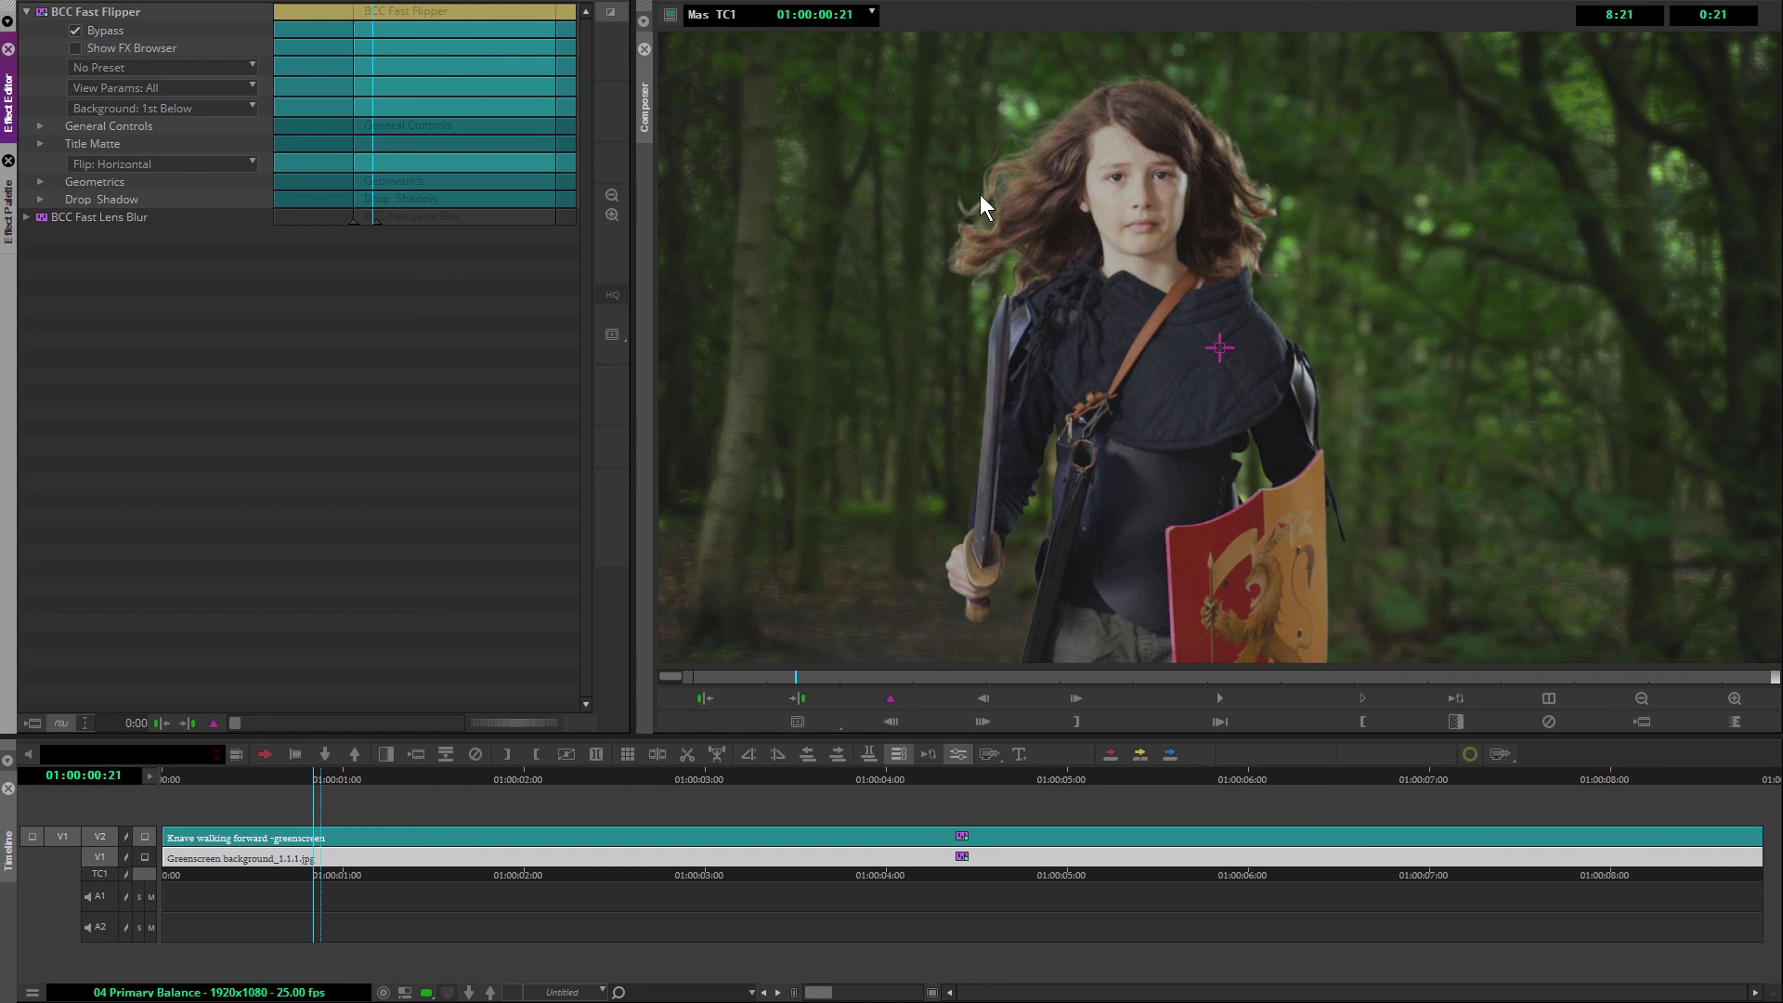
{"action": "left_click", "coordinate": [74, 30]}
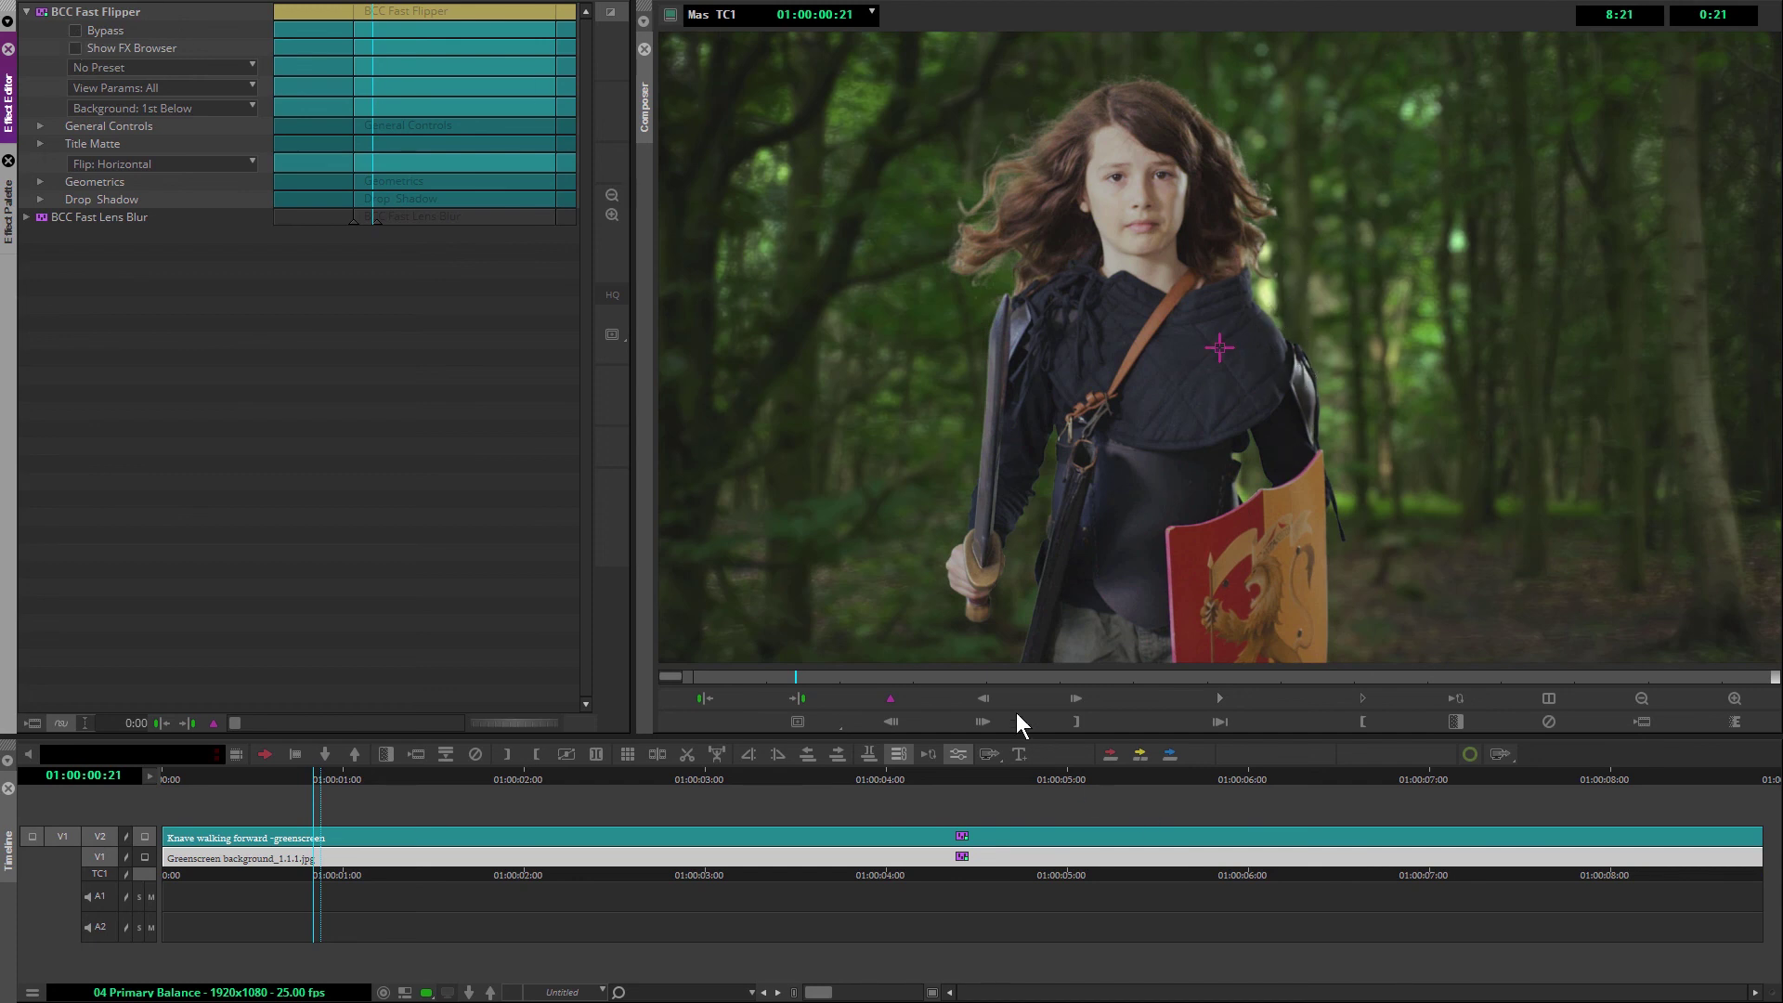
{"action": "left_click_drag", "start_coordinate": [880, 677], "coordinate": [1306, 675]}
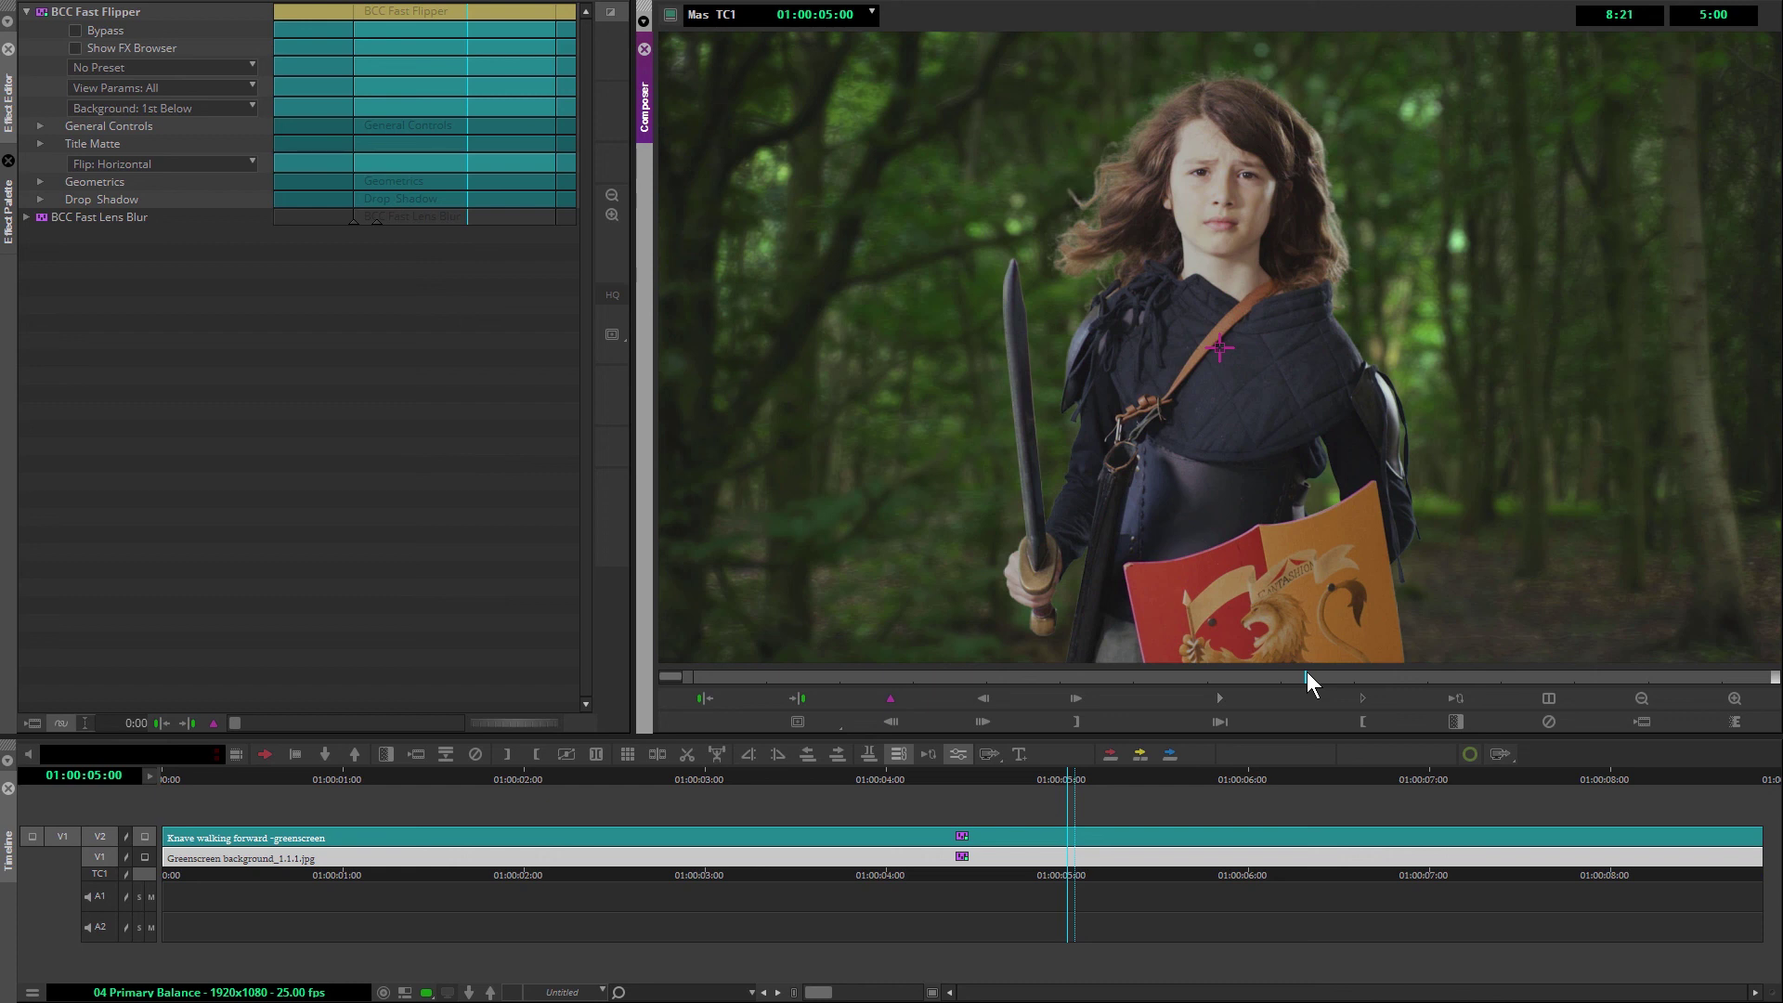
- Loop-play the knight composite from 01:00:00:00 with Ctrl+L
{"action": "key", "text": "ctrl+l"}
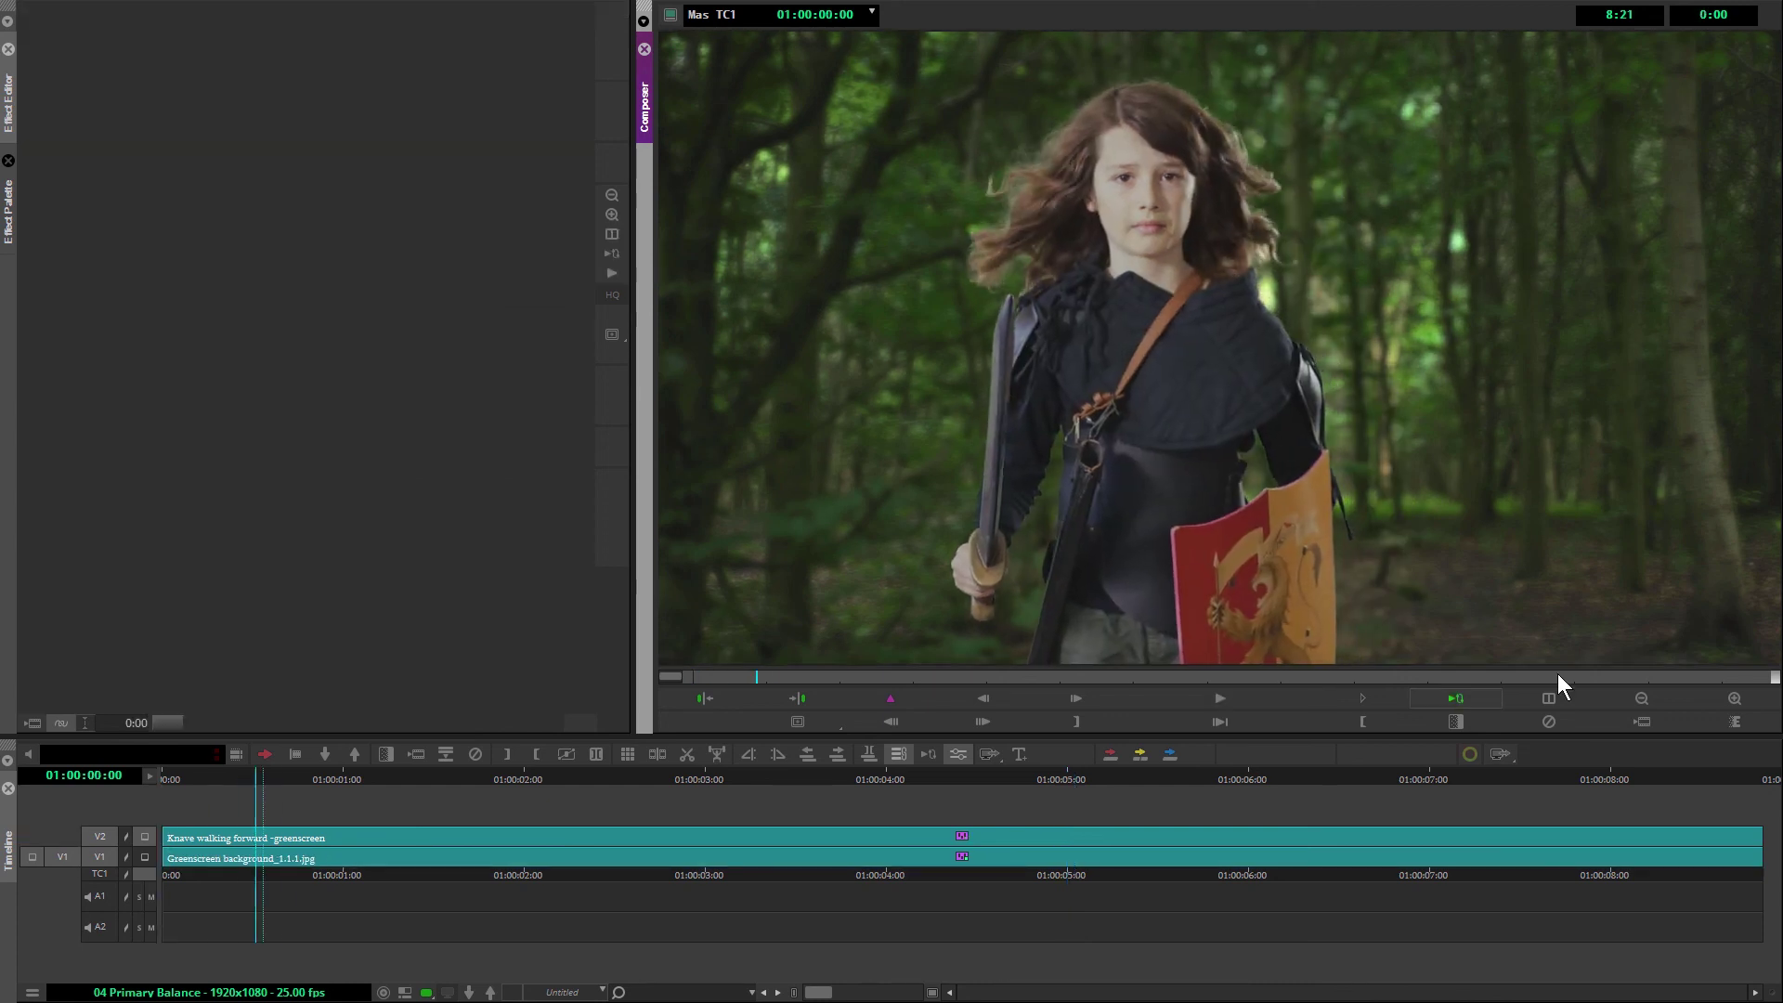